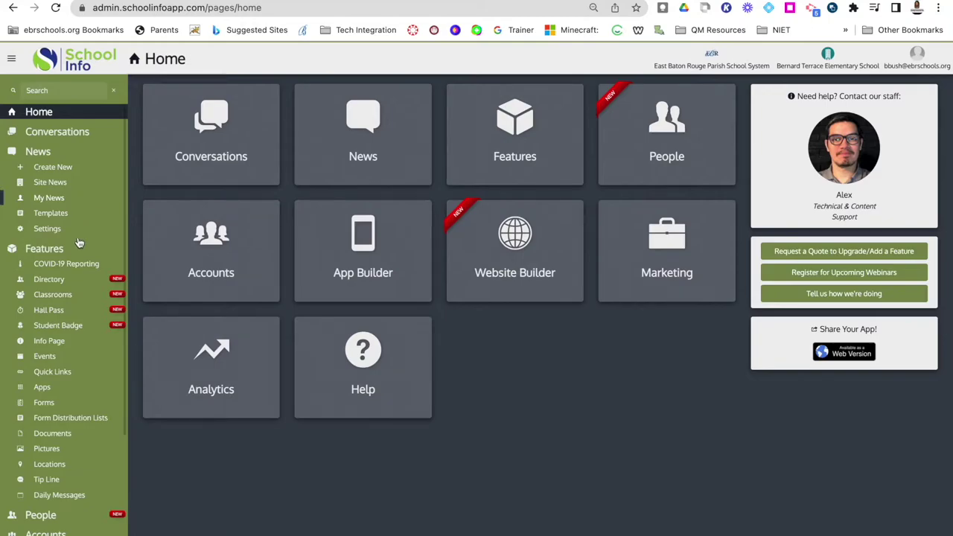
# Open the account panel from the user avatar at the top right of the Home dashboard.
pyautogui.scroll(-3, 71, 360)
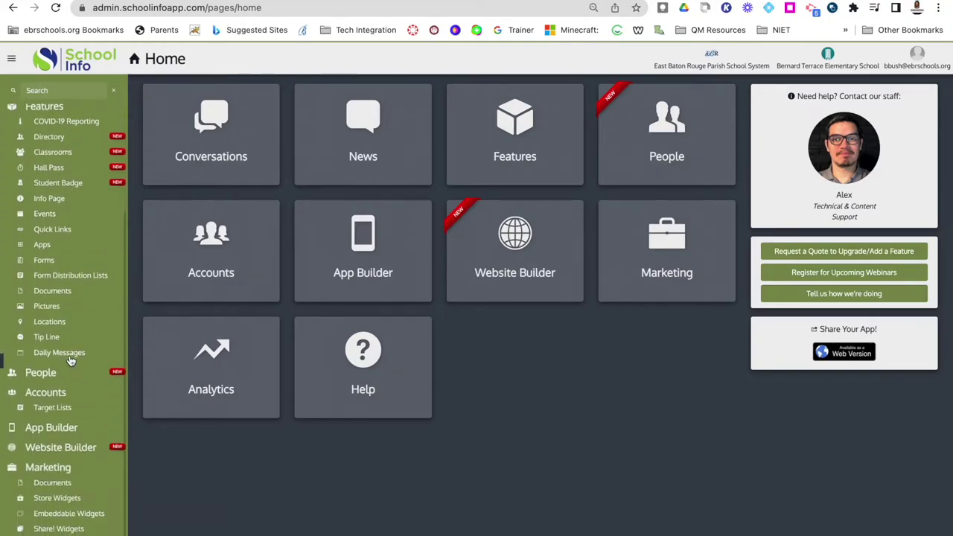
pyautogui.scroll(-1, 70, 360)
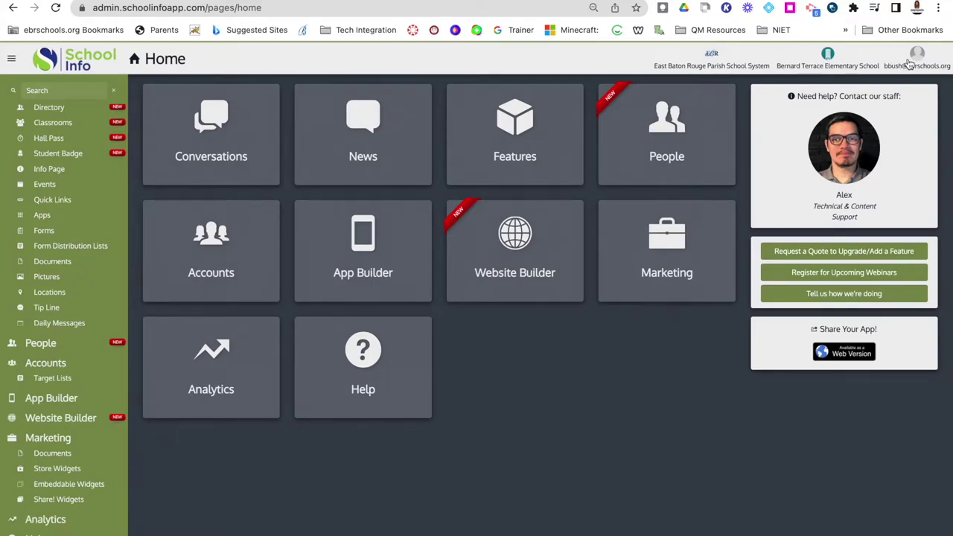
pyautogui.click(909, 65)
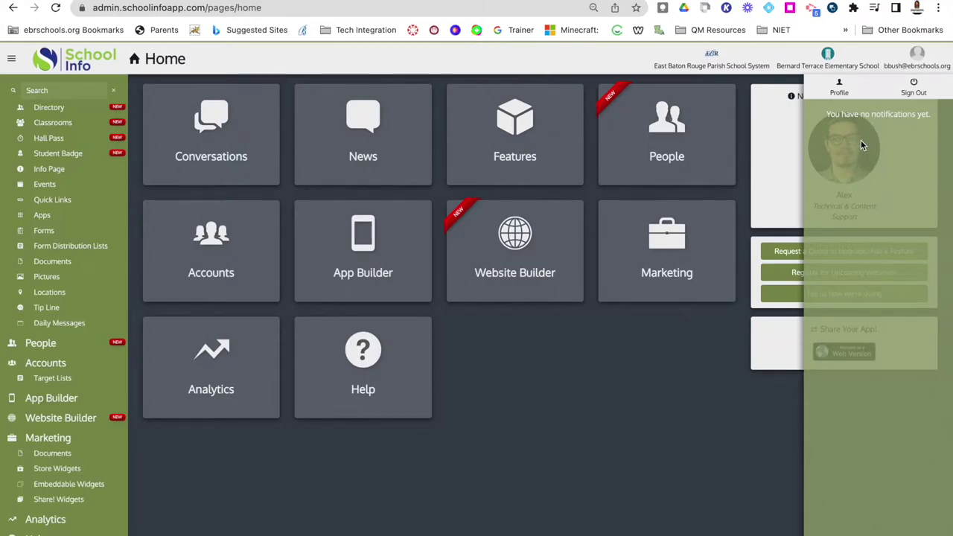
# Open My Profile and dismiss the Change Password dialog without changing the password.
pyautogui.click(839, 90)
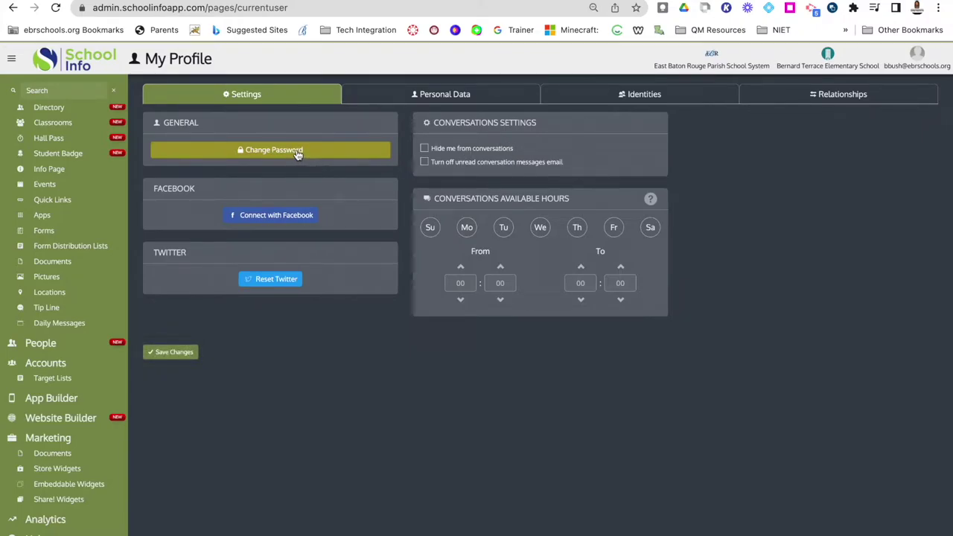
pyautogui.click(297, 151)
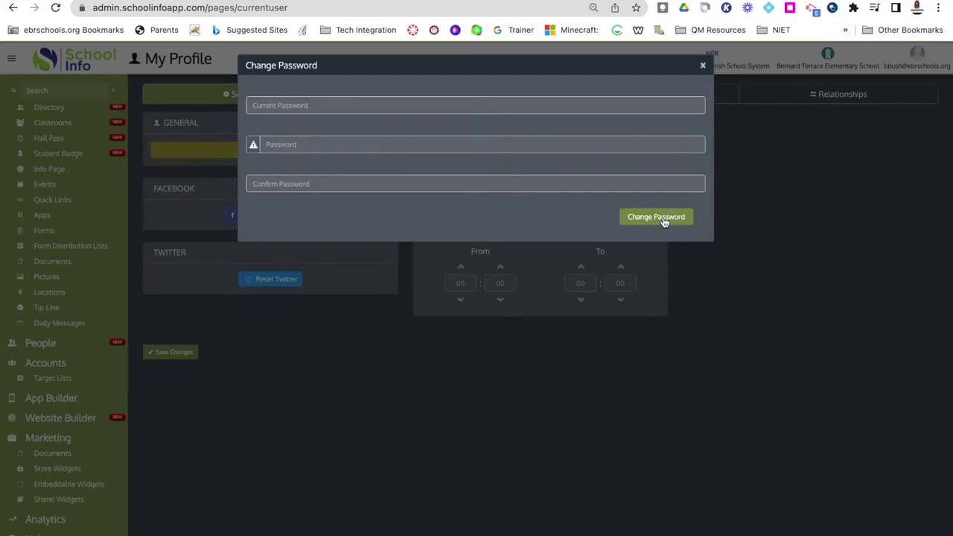
pyautogui.click(702, 65)
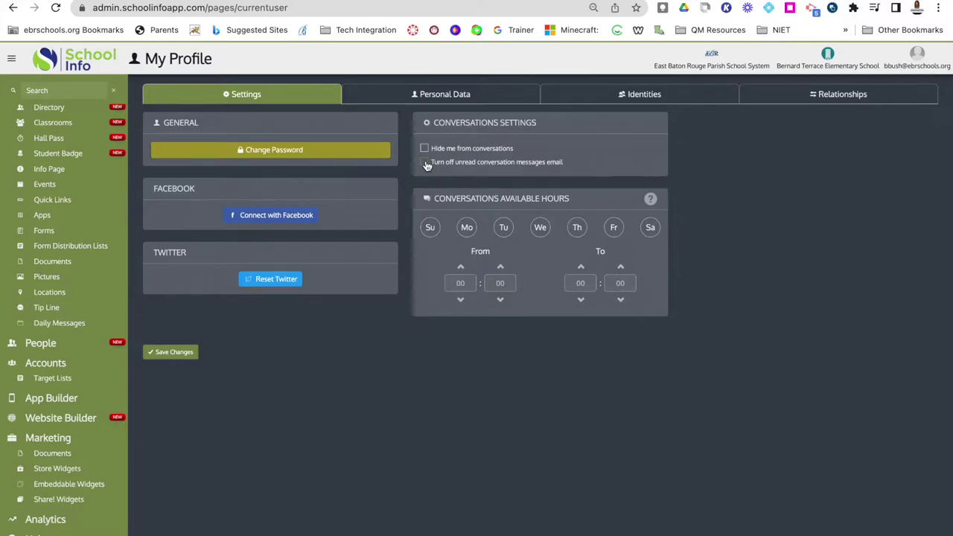
# Keep unread-message emails on and select Monday through Friday as conversation days.
pyautogui.click(424, 163)
pyautogui.click(425, 159)
pyautogui.click(468, 229)
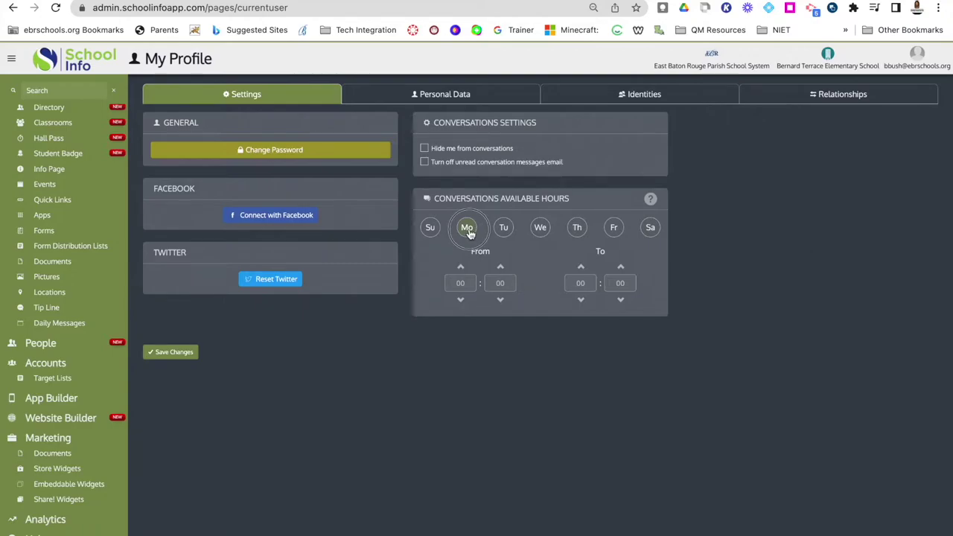
pyautogui.click(504, 228)
pyautogui.click(540, 228)
pyautogui.click(577, 228)
pyautogui.click(615, 227)
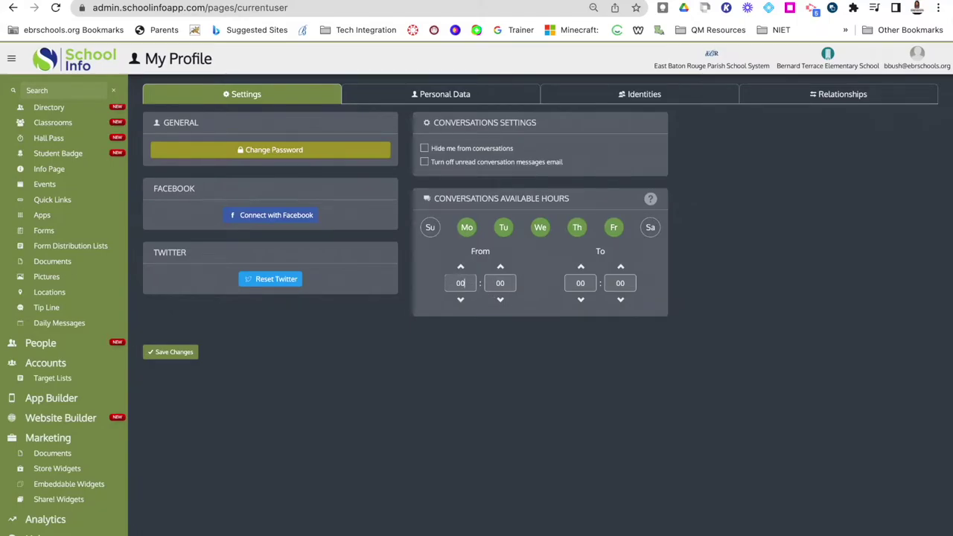
# Set the conversation available hours from 03 to 05.
pyautogui.press('BackSpace')
pyautogui.click(461, 267)
pyautogui.click(460, 268)
pyautogui.click(460, 267)
pyautogui.click(582, 268)
pyautogui.click(581, 268)
# Open the Personal Data tab and cancel choosing a new profile picture.
pyautogui.click(459, 96)
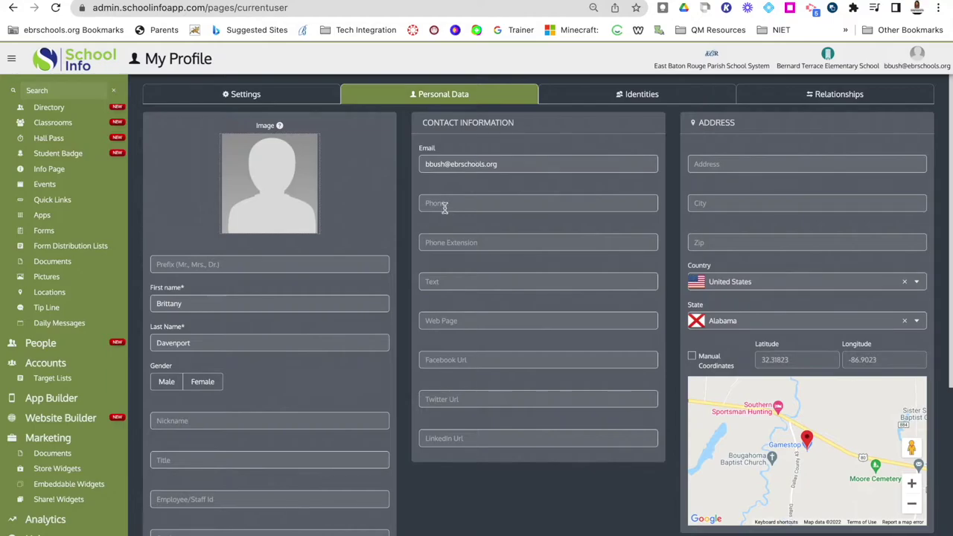
pyautogui.moveTo(283, 210)
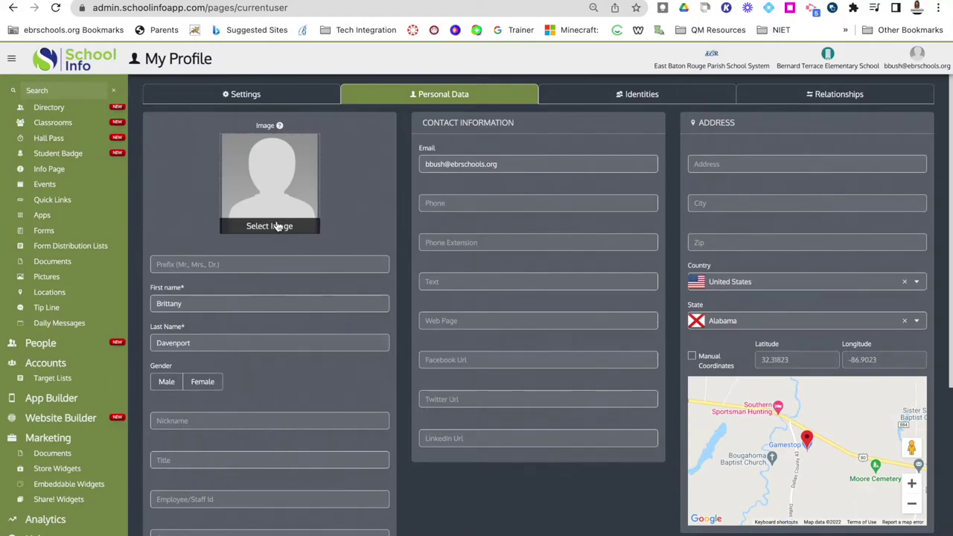
pyautogui.click(277, 225)
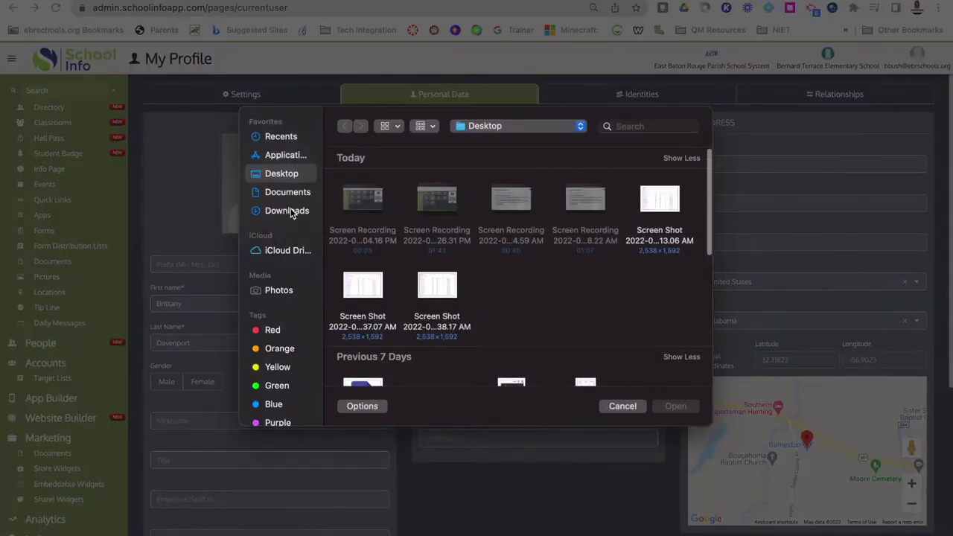
pyautogui.click(622, 405)
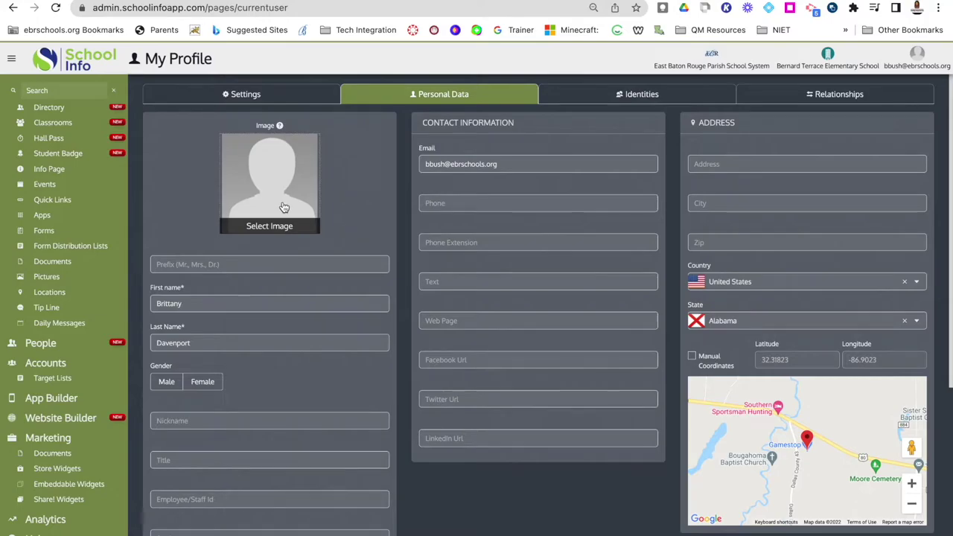
# Review the name, email, identity fields, United States/Alabama address and About Me box.
pyautogui.scroll(-3, 267, 354)
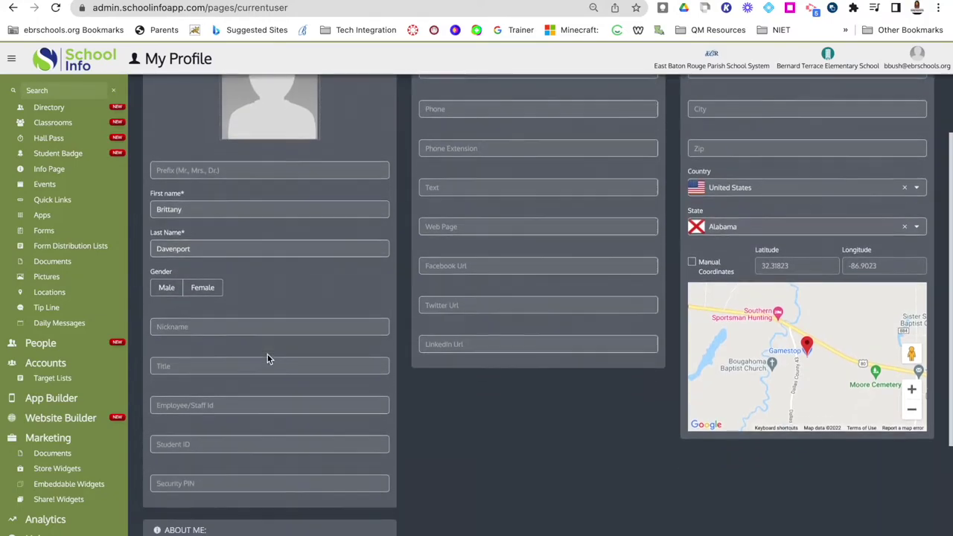
pyautogui.scroll(-1, 250, 407)
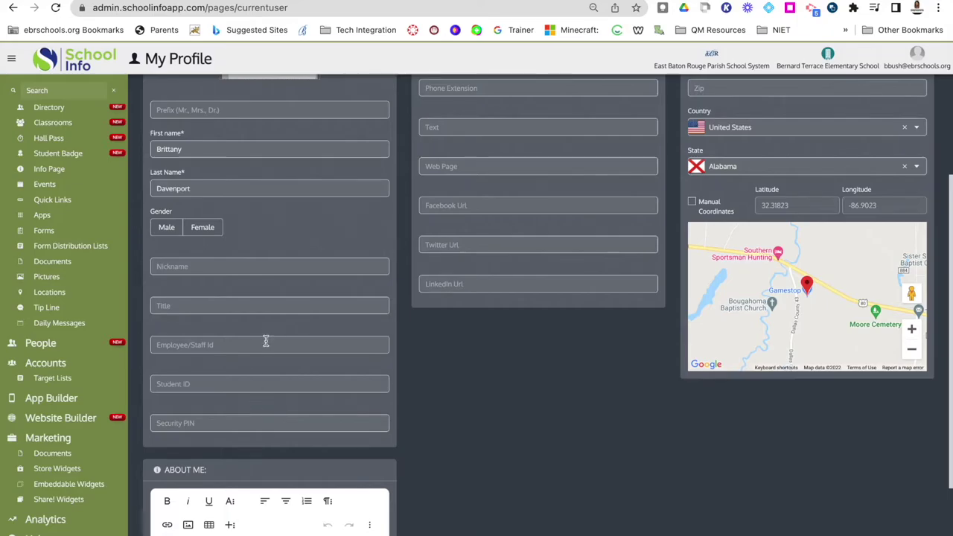
pyautogui.scroll(4, 489, 238)
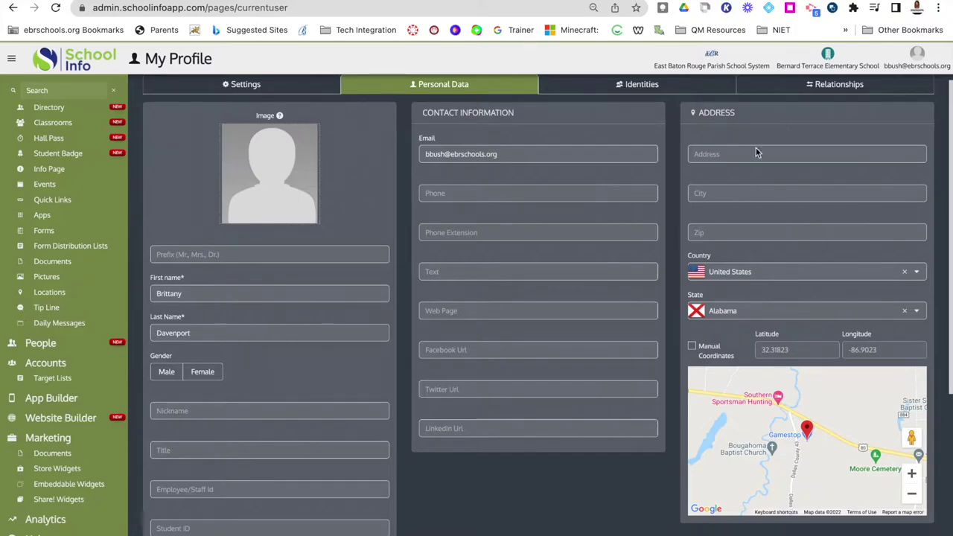
pyautogui.scroll(-1, 745, 319)
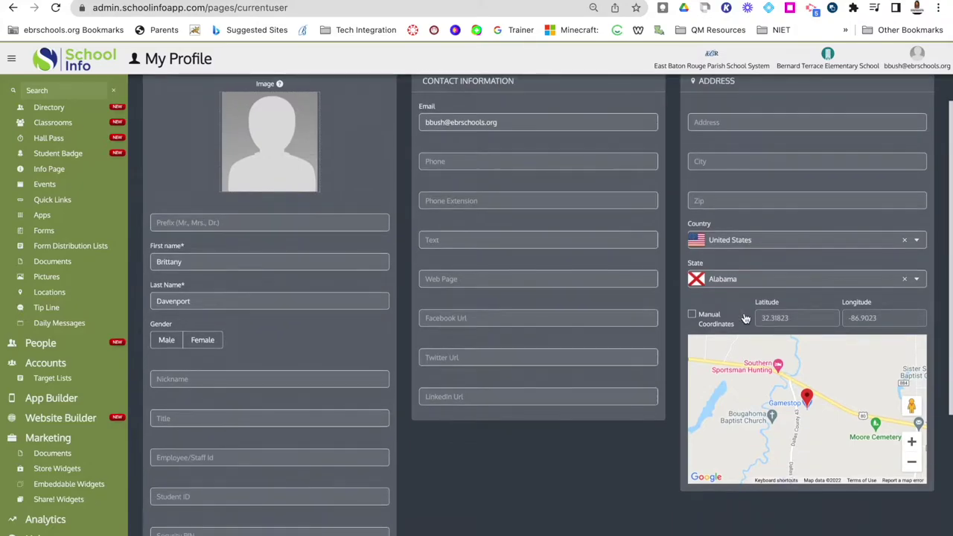
pyautogui.scroll(1, 607, 283)
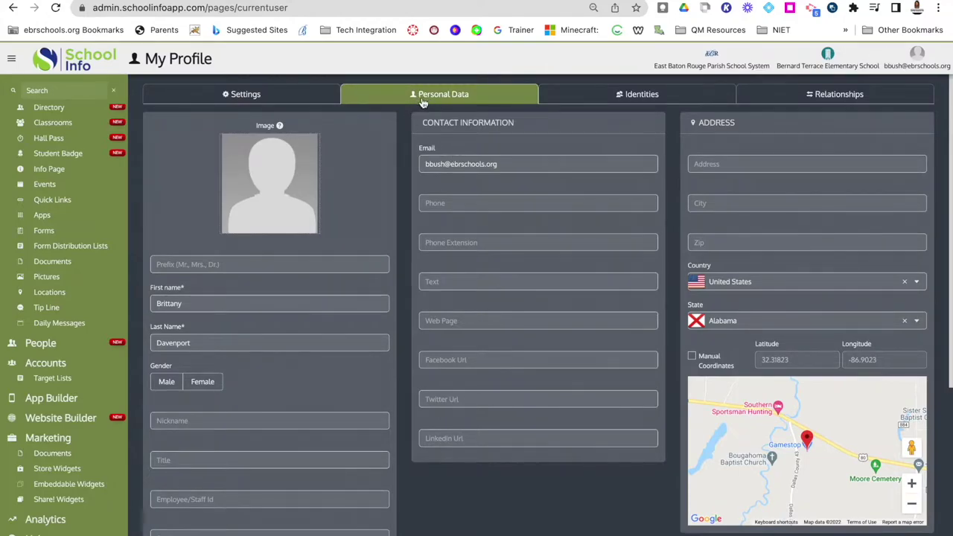
pyautogui.scroll(-2, 423, 324)
pyautogui.scroll(-6, 423, 324)
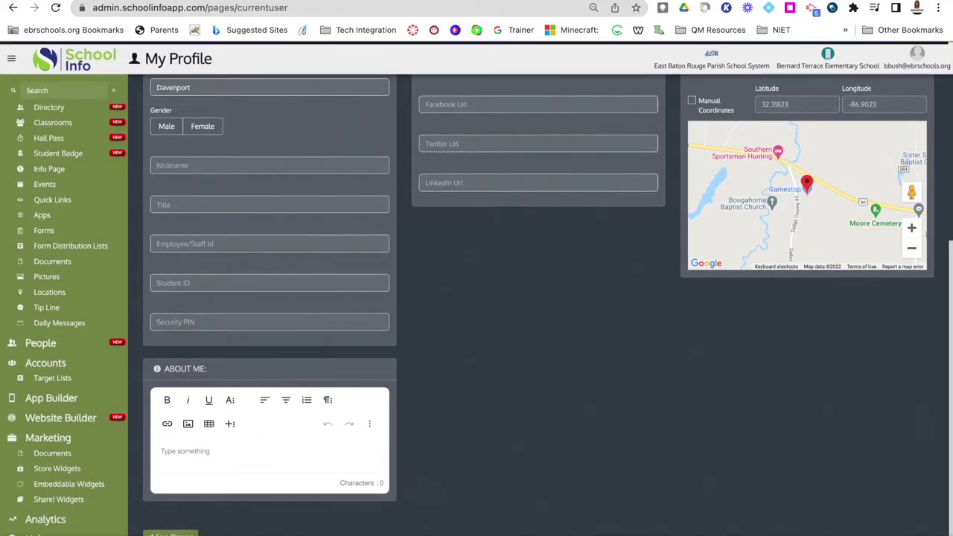
pyautogui.scroll(8, 509, 344)
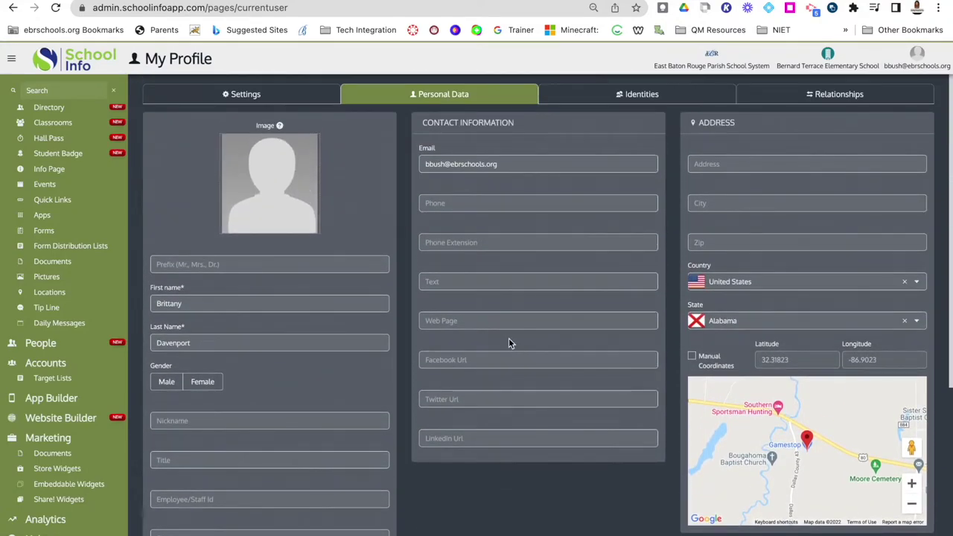
# Check the Administrator identity and empty Relationships tab, then save the profile.
pyautogui.click(617, 104)
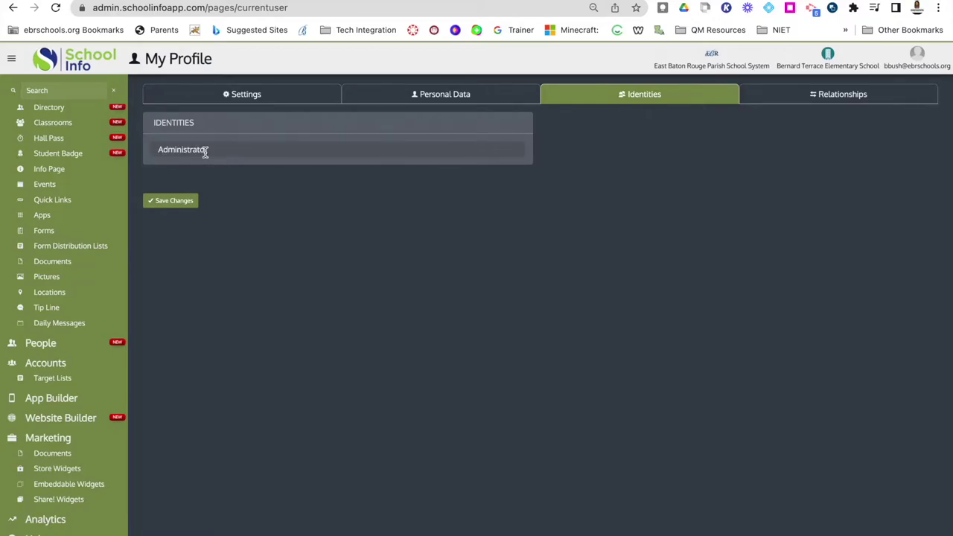
pyautogui.click(768, 99)
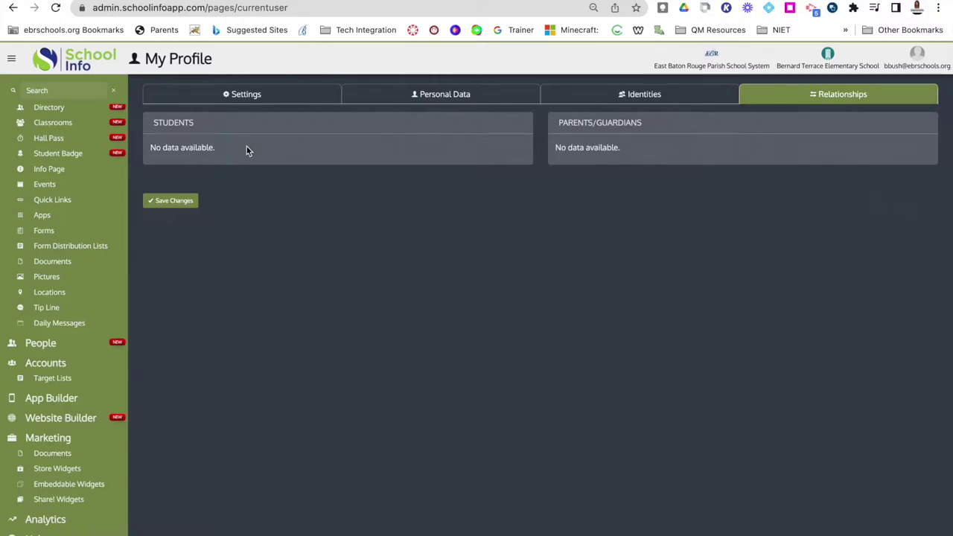
pyautogui.click(172, 201)
pyautogui.scroll(5, 59, 186)
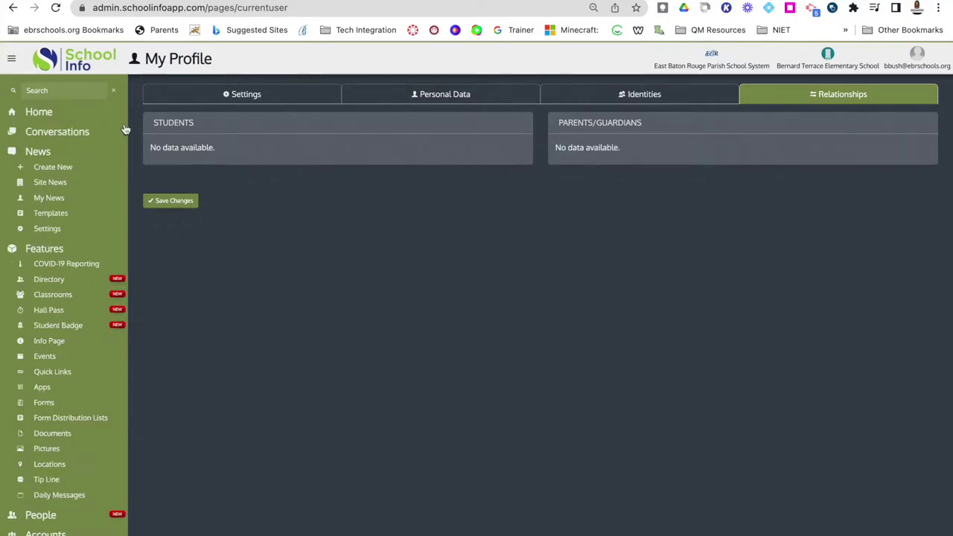
# Go from the Home dashboard to the People list in the sidebar.
pyautogui.click(37, 113)
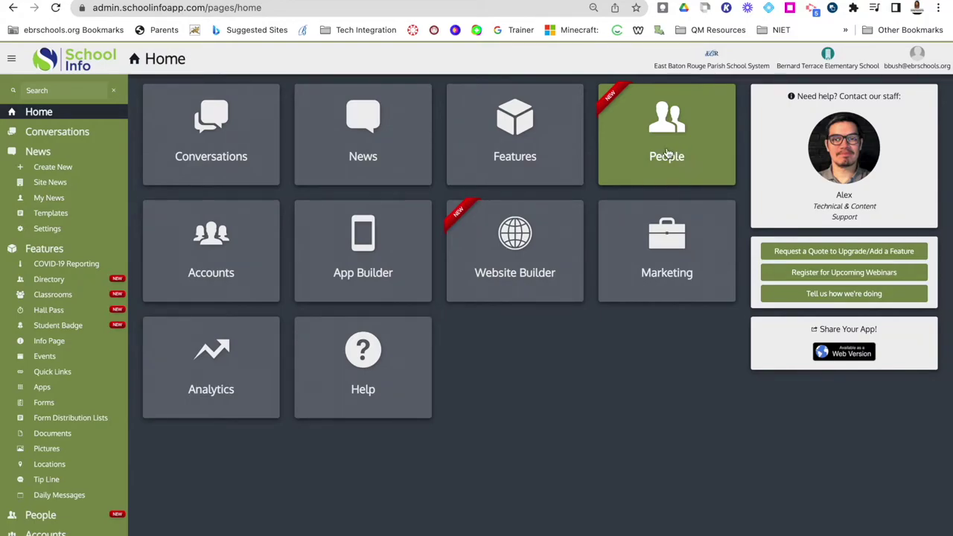
pyautogui.scroll(-3, 45, 403)
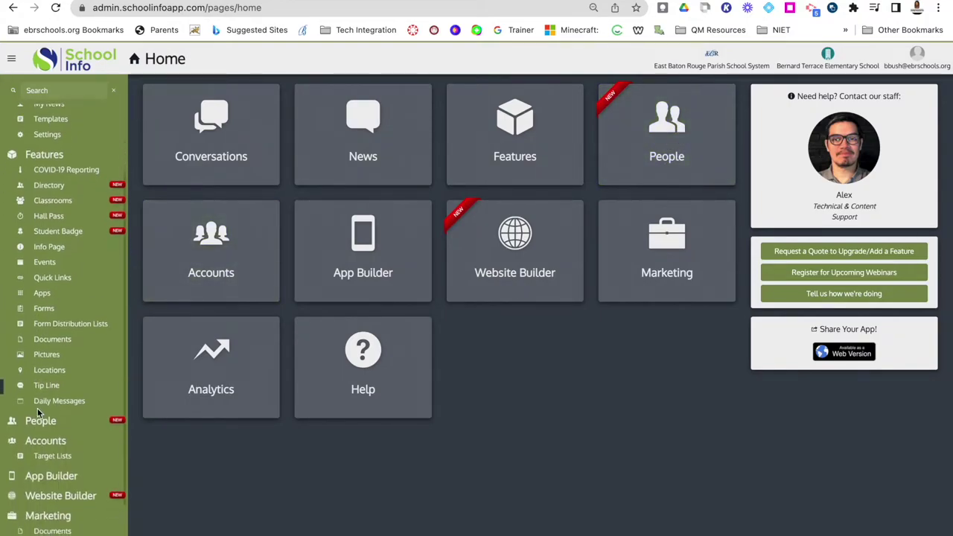
pyautogui.click(40, 402)
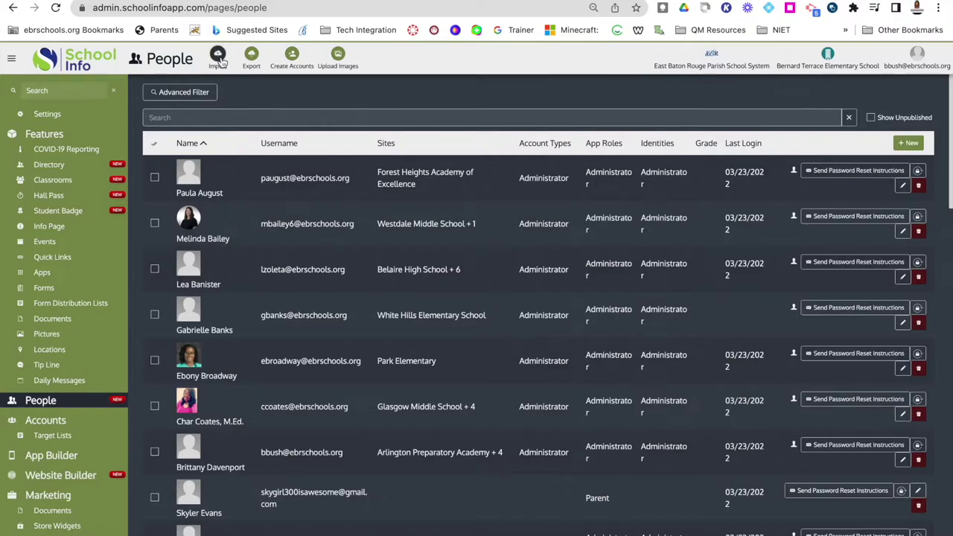
# Open Import People and download the sample_people_xlsx formatted template.
pyautogui.click(218, 56)
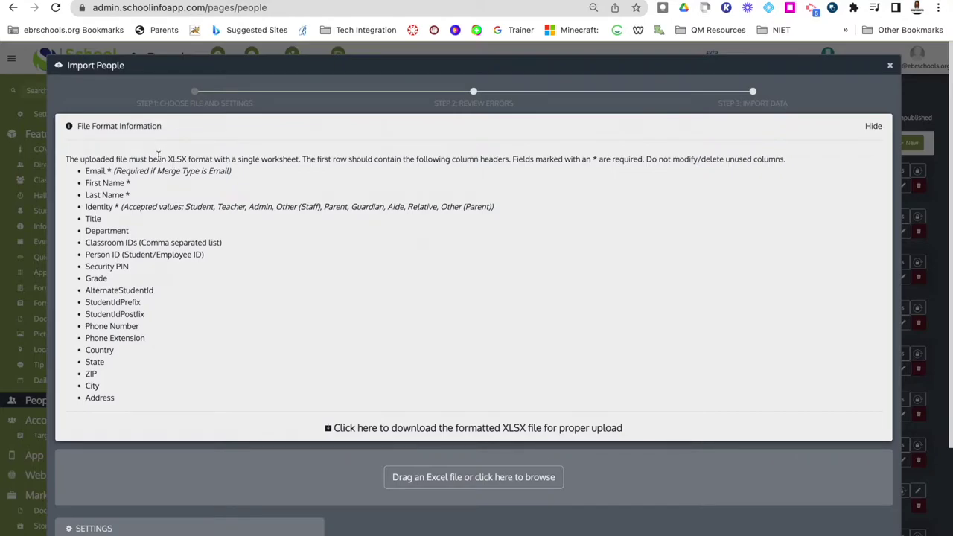
pyautogui.click(384, 430)
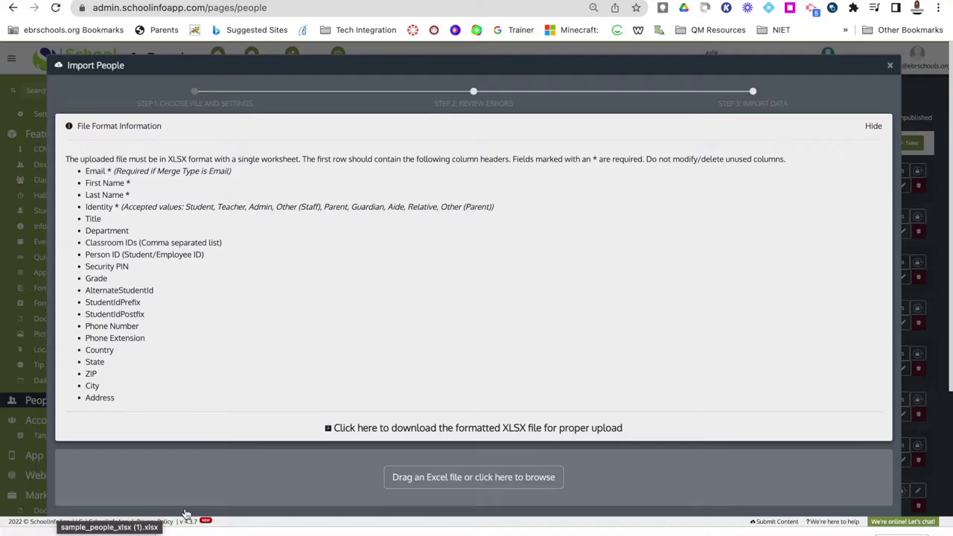
# Upload the downloaded people spreadsheet, confirm no import errors, and close the import dialog.
pyautogui.click(874, 126)
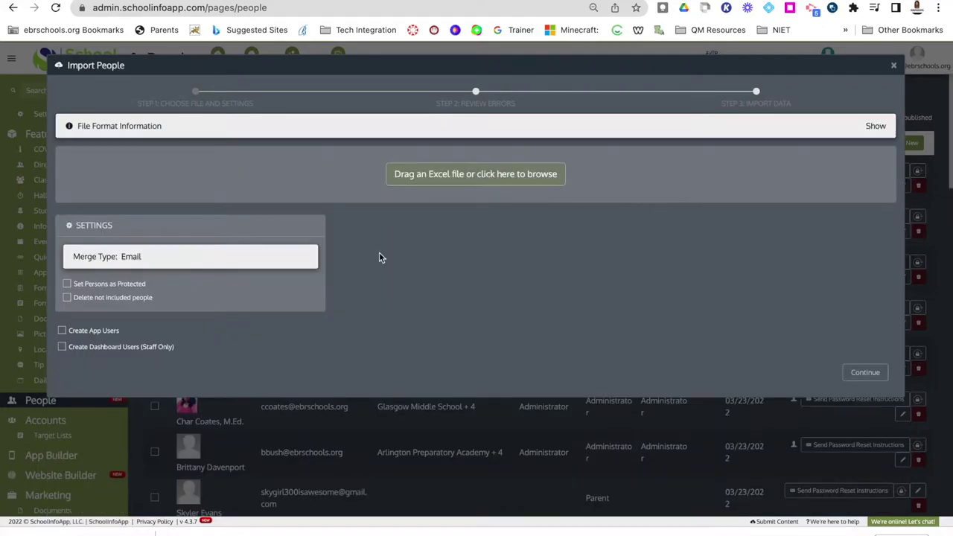
pyautogui.moveTo(74, 532); pyautogui.dragTo(429, 191)
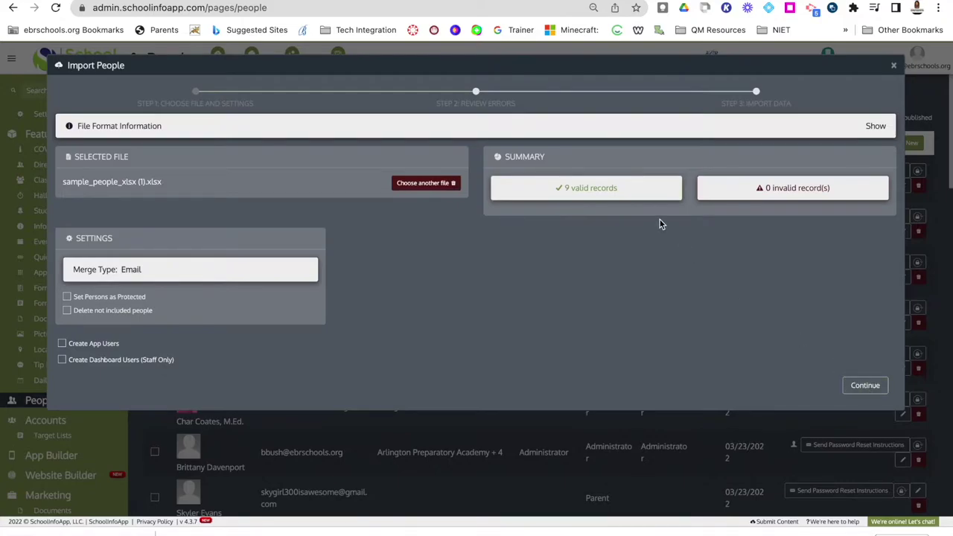
pyautogui.click(867, 388)
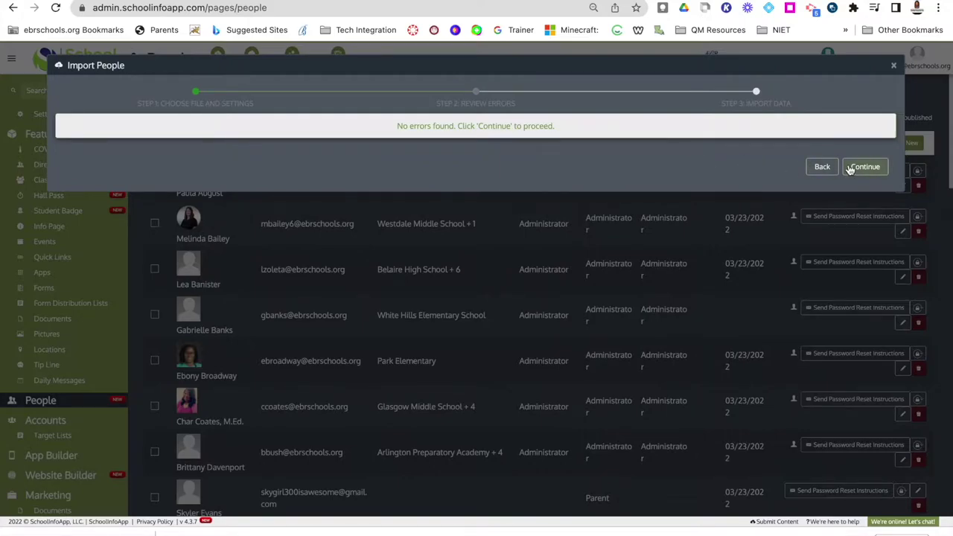
pyautogui.click(894, 65)
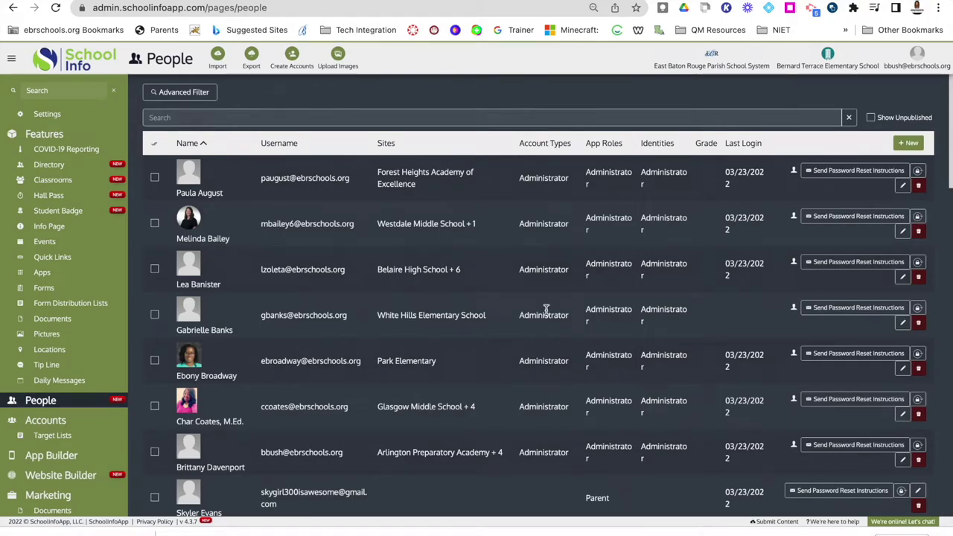
pyautogui.scroll(-3, 546, 309)
pyautogui.scroll(3, 545, 309)
# Create a new person and enter their first and last name in Primary Details.
pyautogui.click(908, 144)
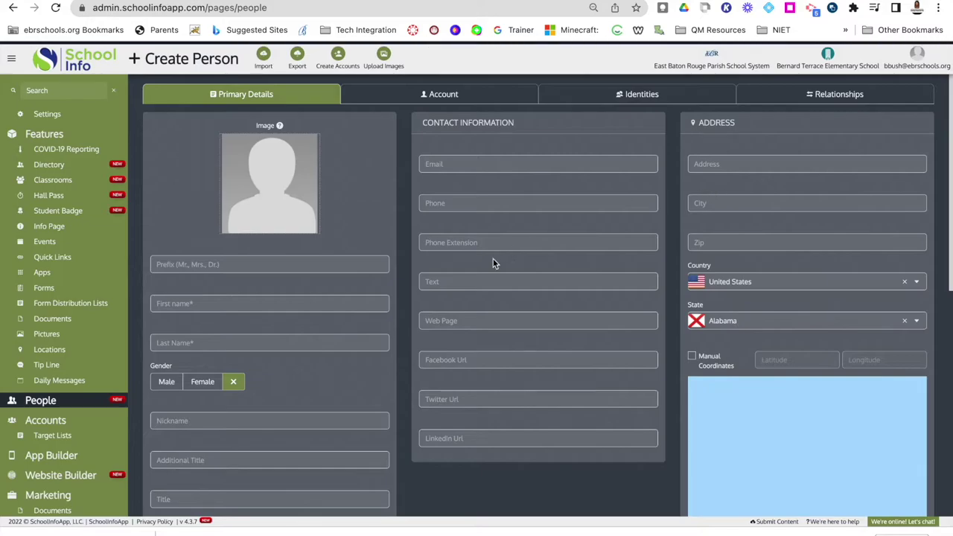
pyautogui.scroll(-1, 318, 292)
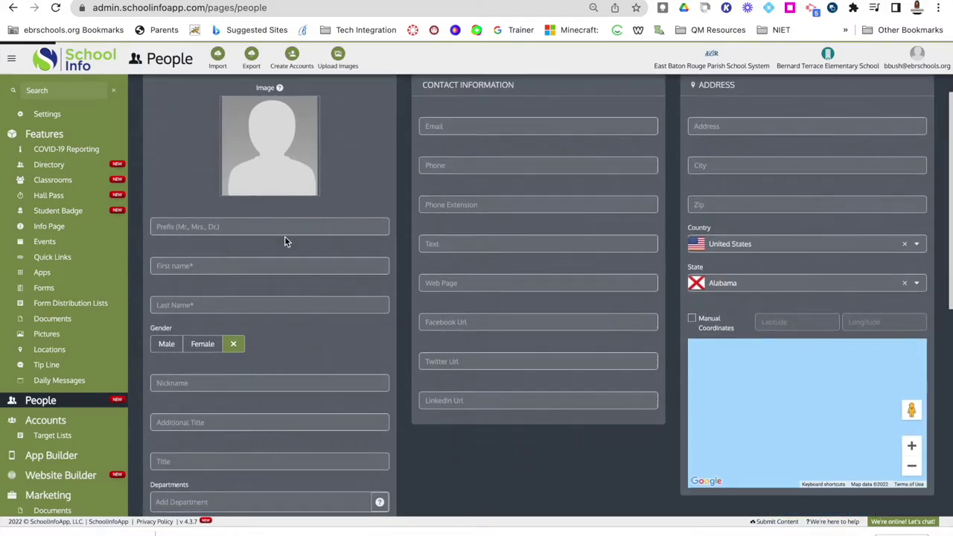
pyautogui.scroll(1, 284, 236)
pyautogui.scroll(-1, 274, 277)
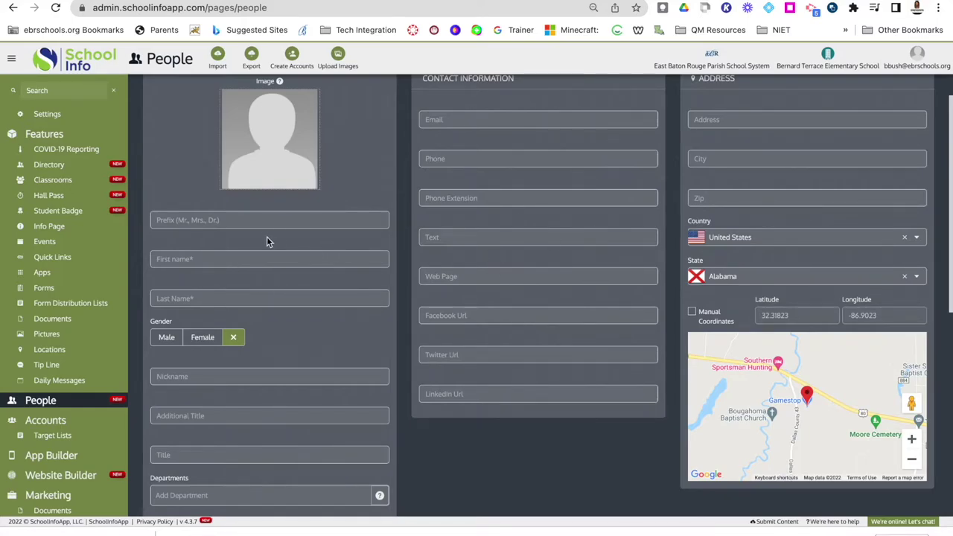
pyautogui.click(247, 258)
pyautogui.click(235, 298)
pyautogui.scroll(1, 276, 333)
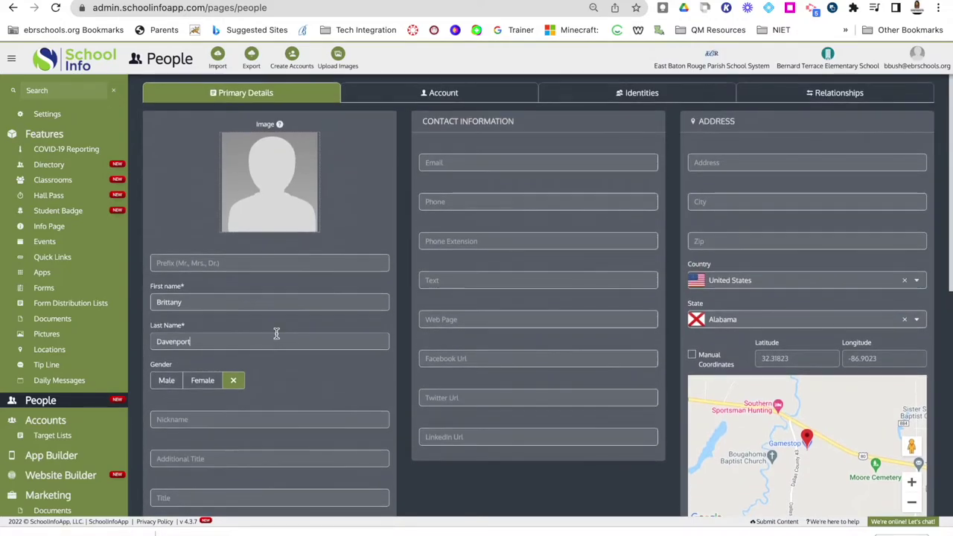
# On the Account tab, create an account using the person's school e-mail as username.
pyautogui.click(423, 94)
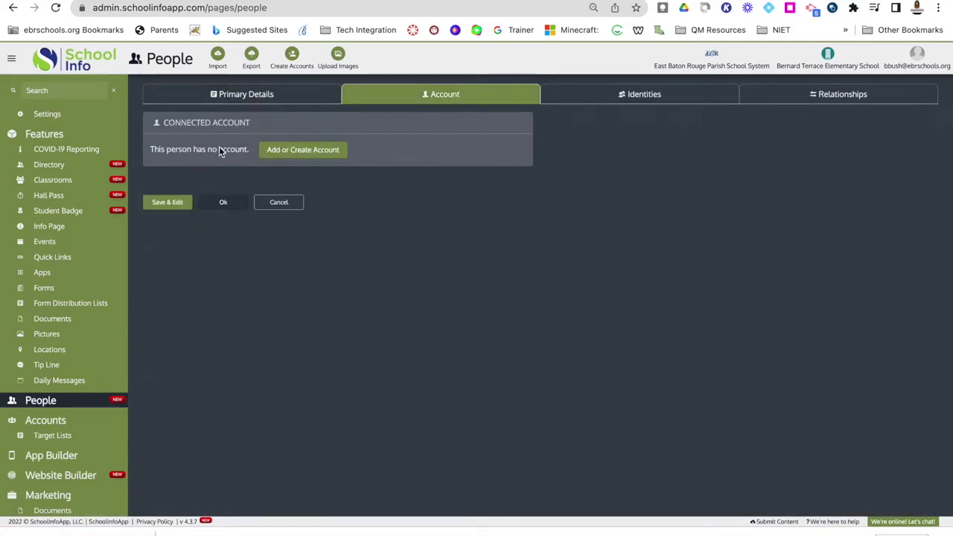
pyautogui.click(292, 153)
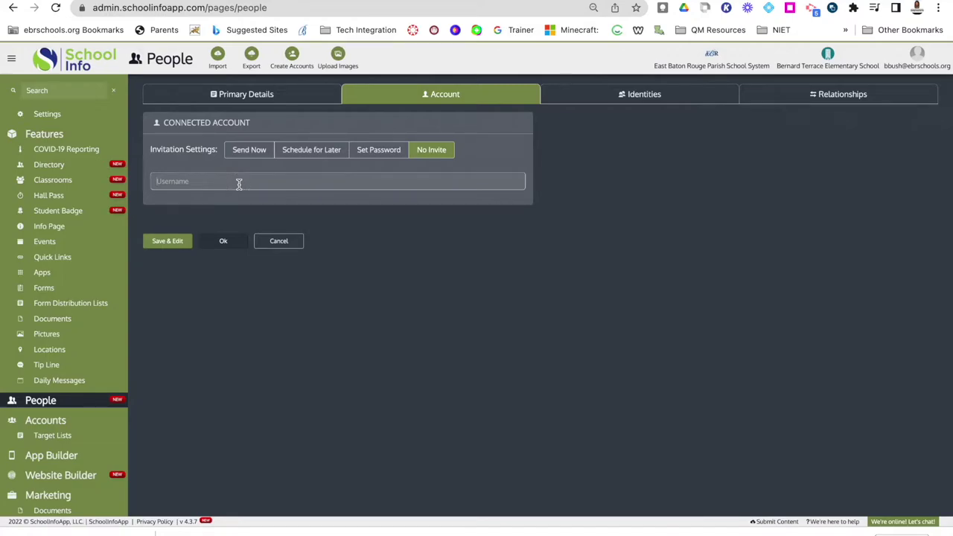
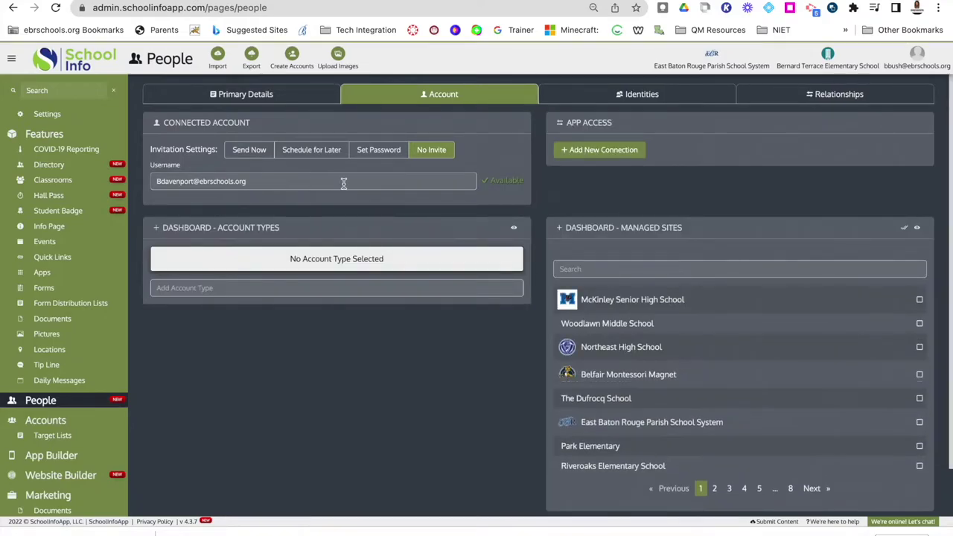
pyautogui.click(301, 149)
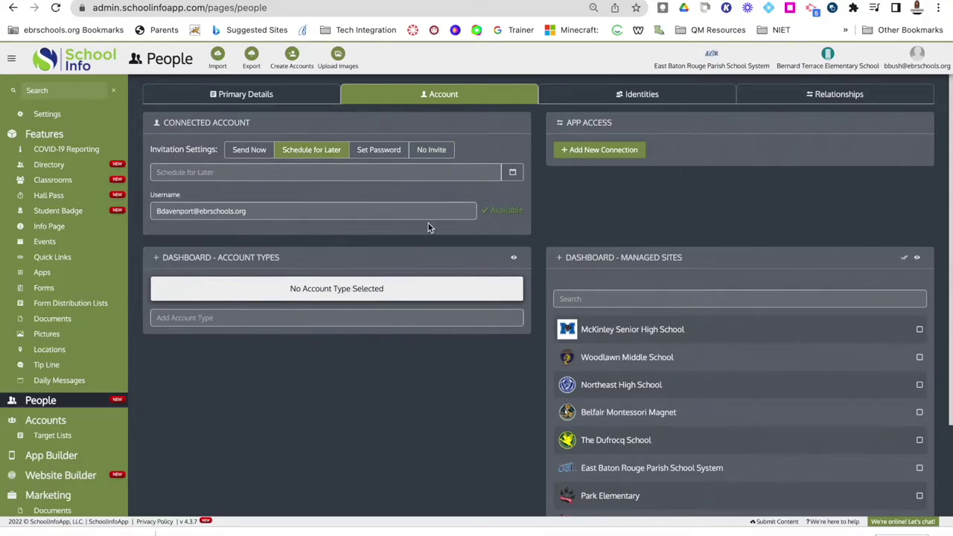
pyautogui.click(513, 174)
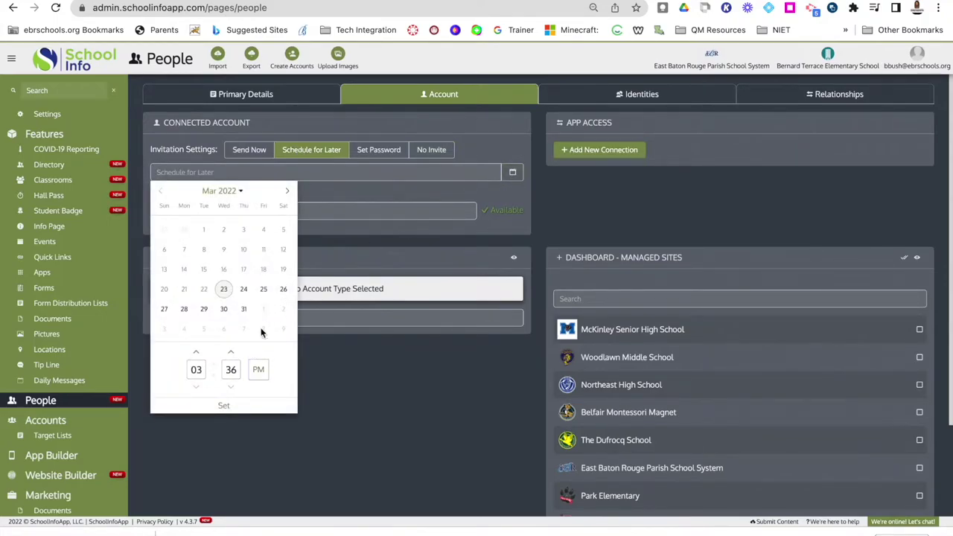
pyautogui.click(326, 178)
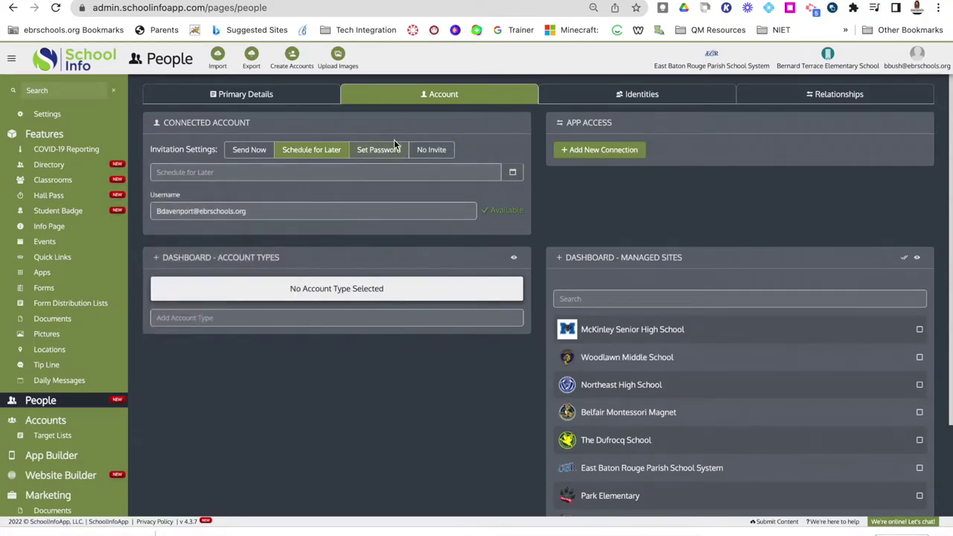
pyautogui.click(388, 153)
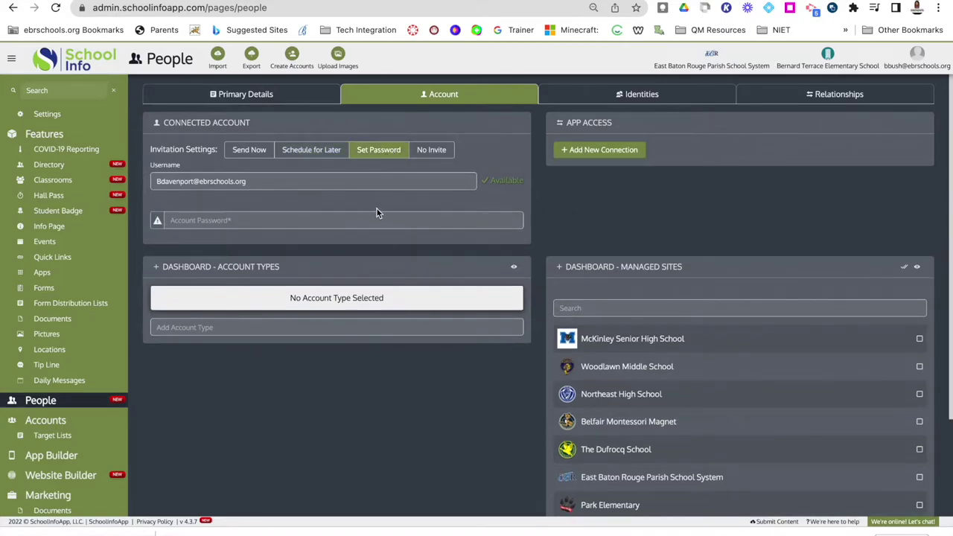
pyautogui.click(432, 153)
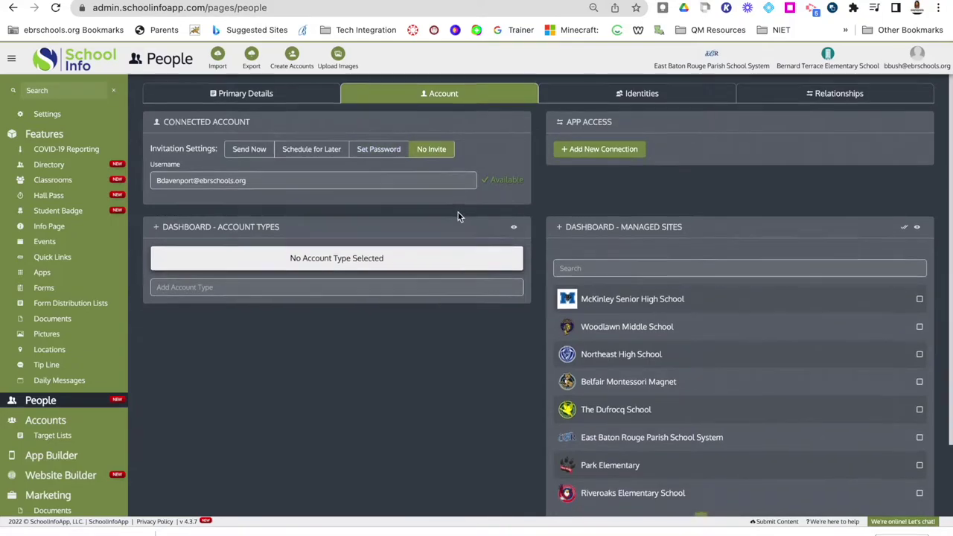
pyautogui.scroll(-1, 458, 212)
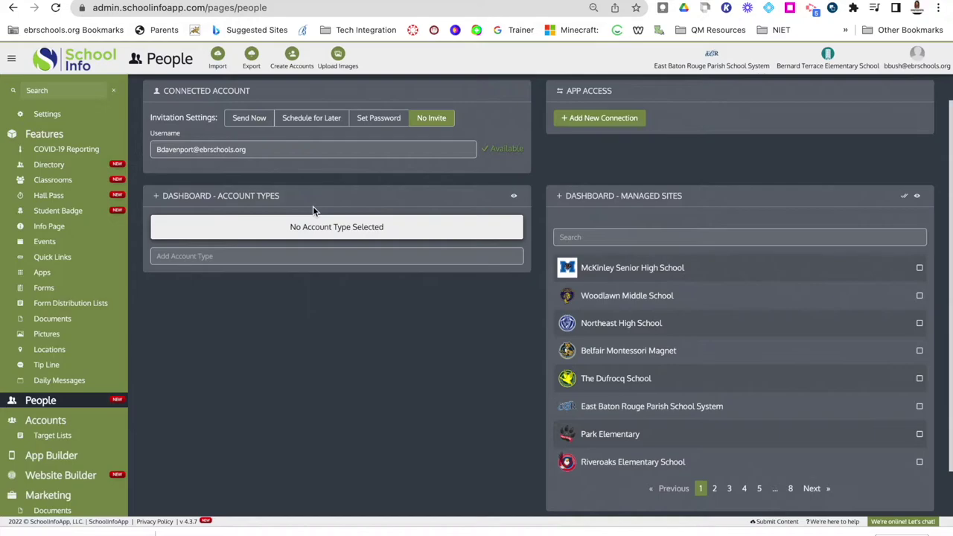
# Set the account's dashboard account type to Teacher.
pyautogui.click(339, 253)
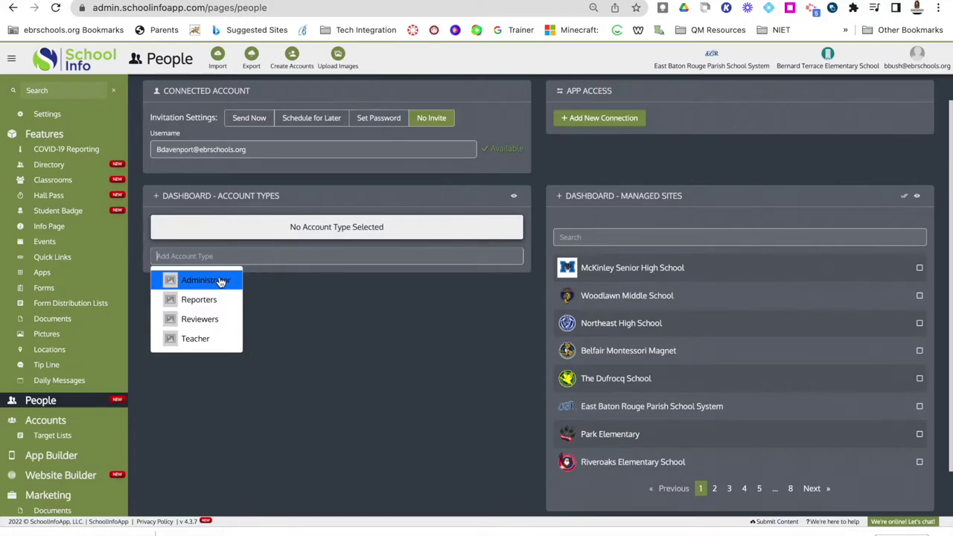
pyautogui.click(202, 339)
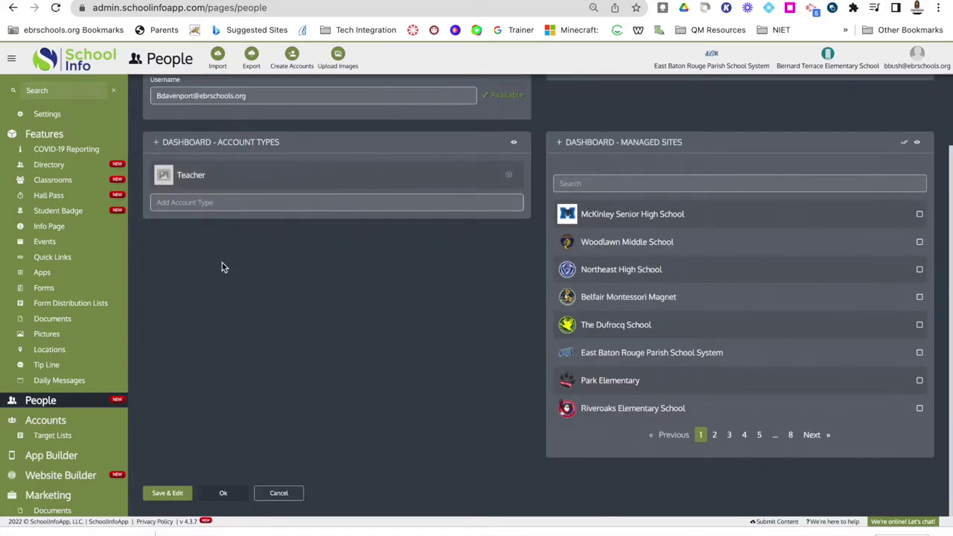
pyautogui.scroll(1, 620, 234)
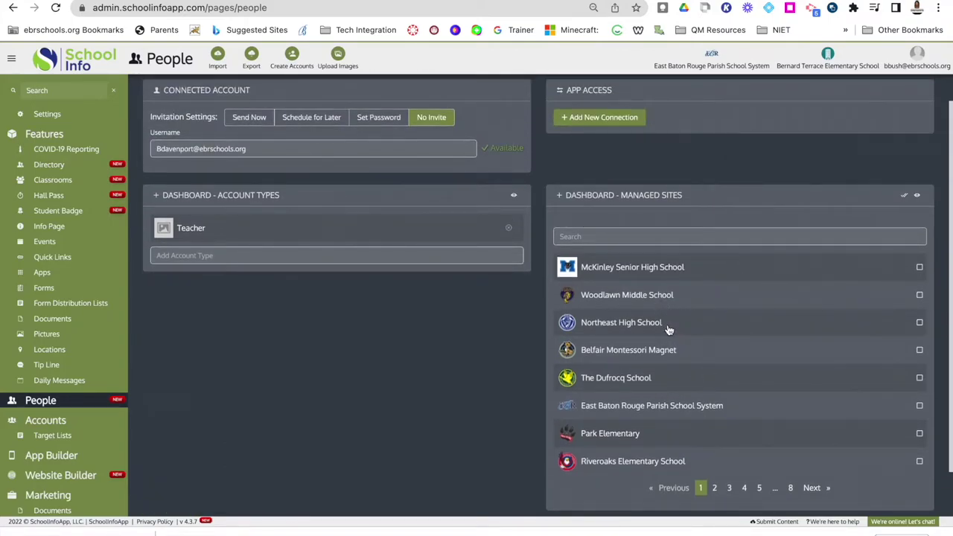
pyautogui.scroll(1, 668, 330)
pyautogui.scroll(1, 668, 330)
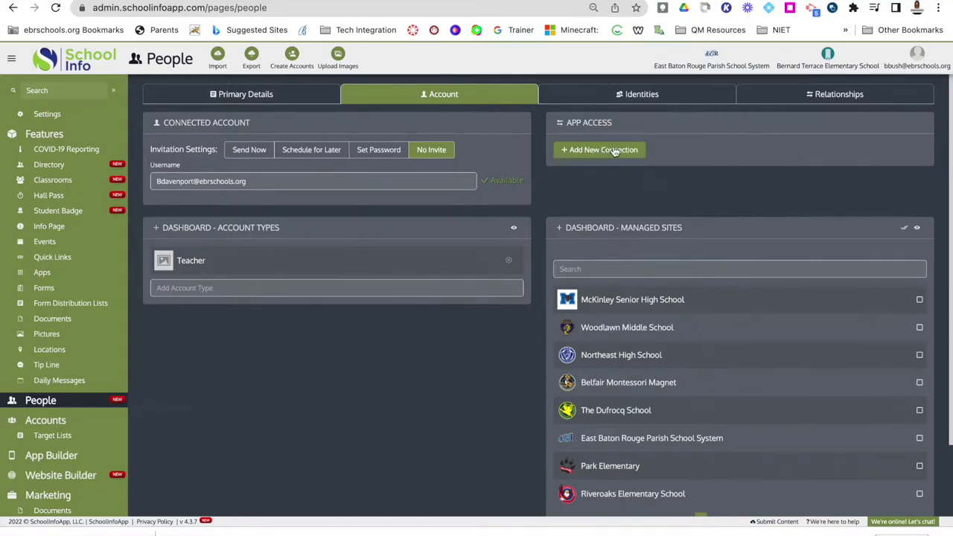
# Add an app access connection at Bernard Terrace Elementary School with the Faculty role.
pyautogui.click(601, 151)
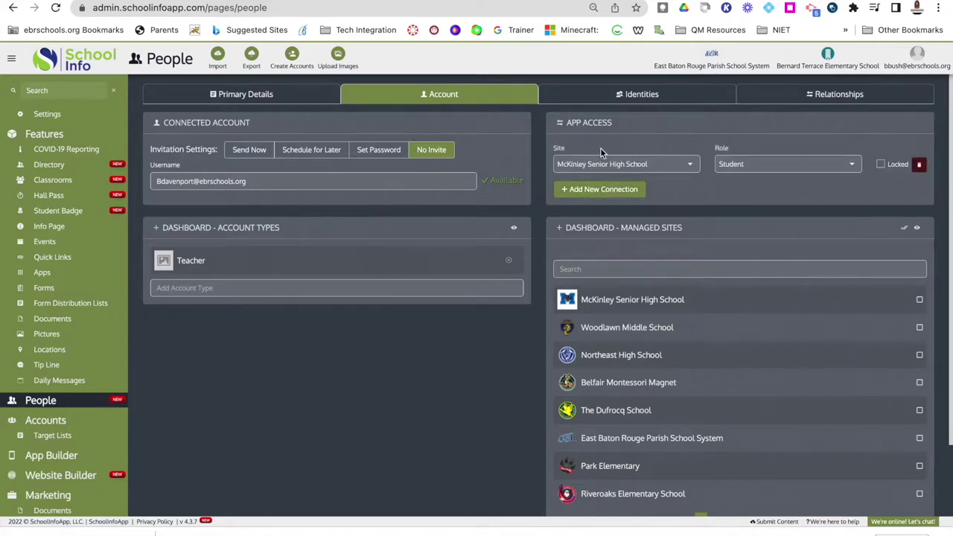
pyautogui.click(638, 166)
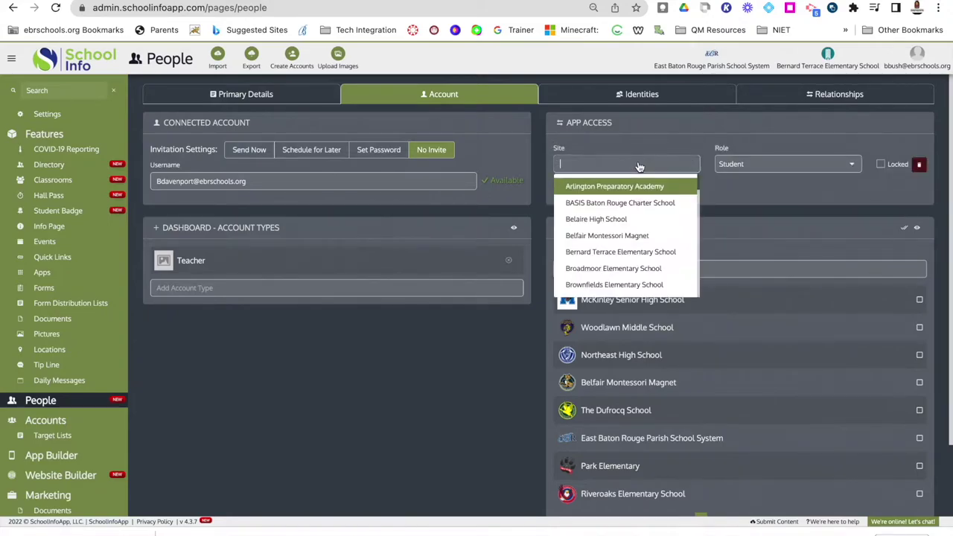
pyautogui.click(630, 251)
pyautogui.click(765, 166)
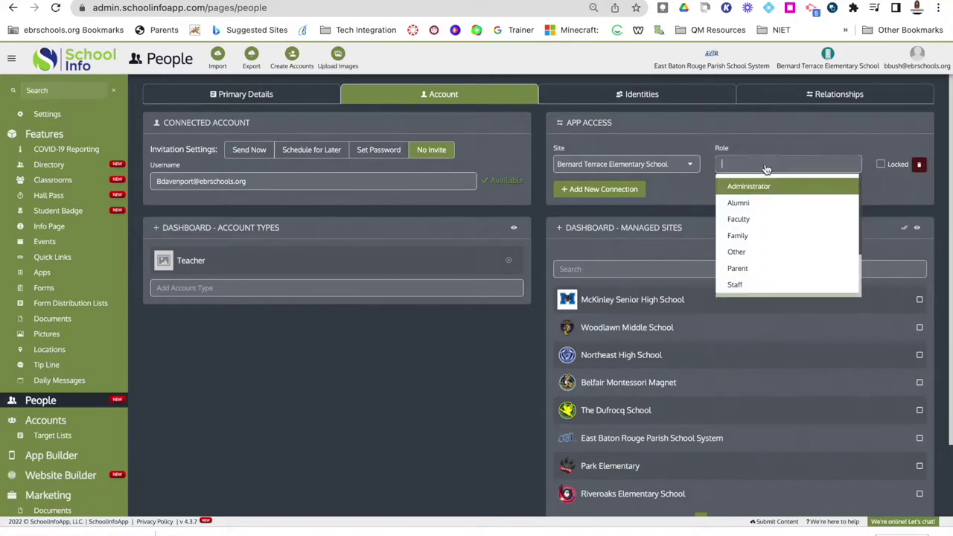
pyautogui.click(756, 223)
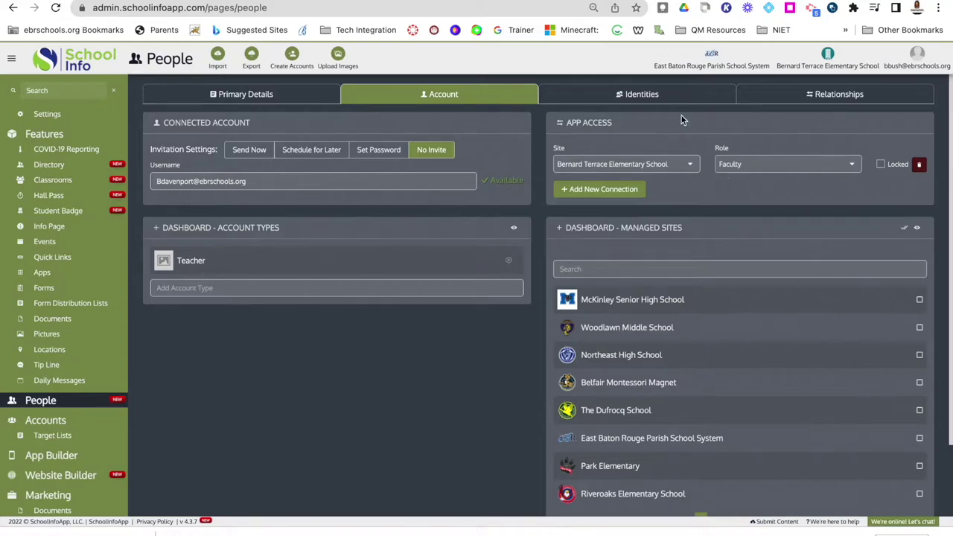
pyautogui.click(628, 98)
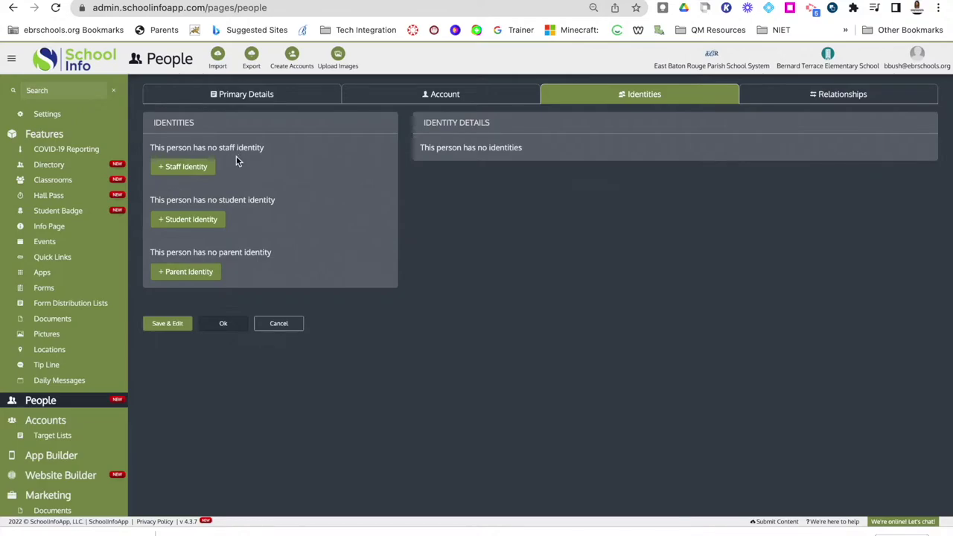
# Create a staff identity with its site set to Bernard Terrace Elementary School.
pyautogui.click(186, 167)
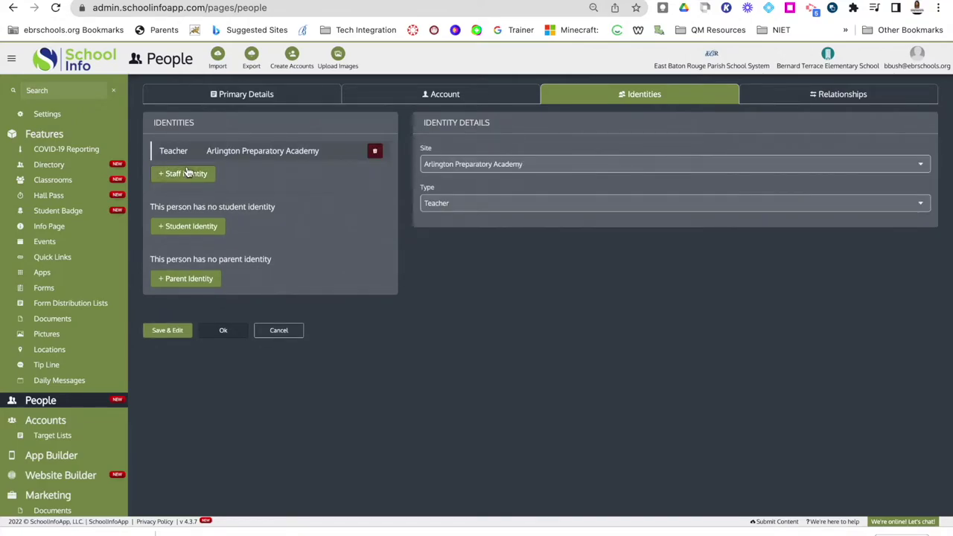
pyautogui.click(470, 167)
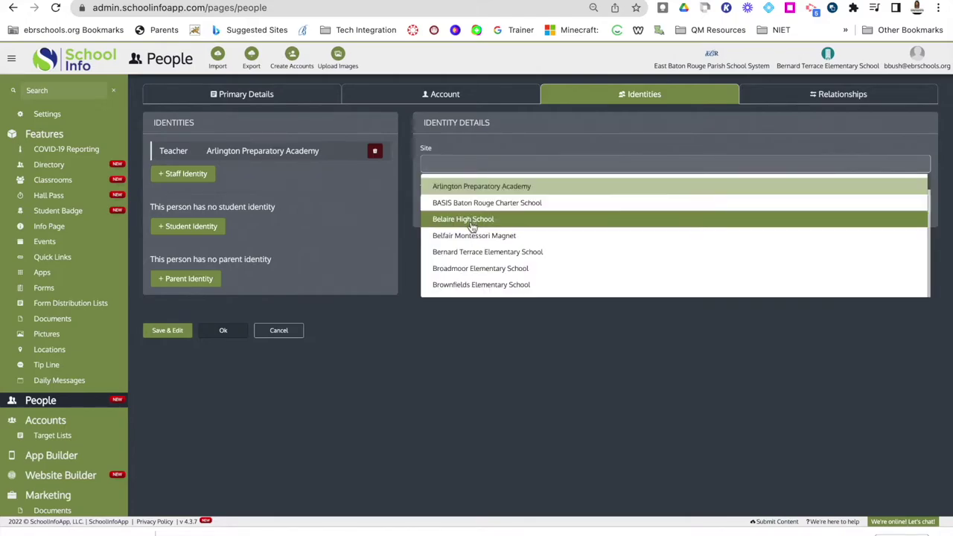
pyautogui.click(473, 254)
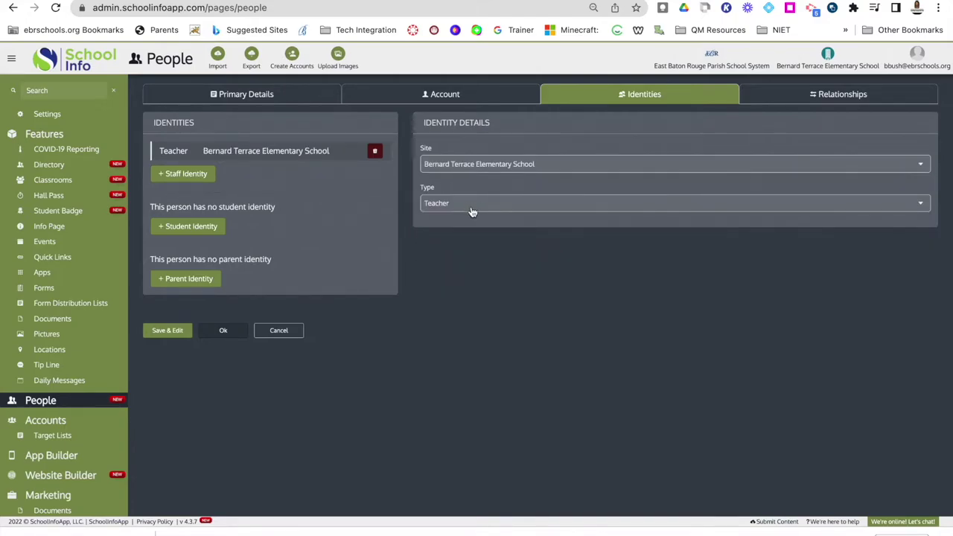
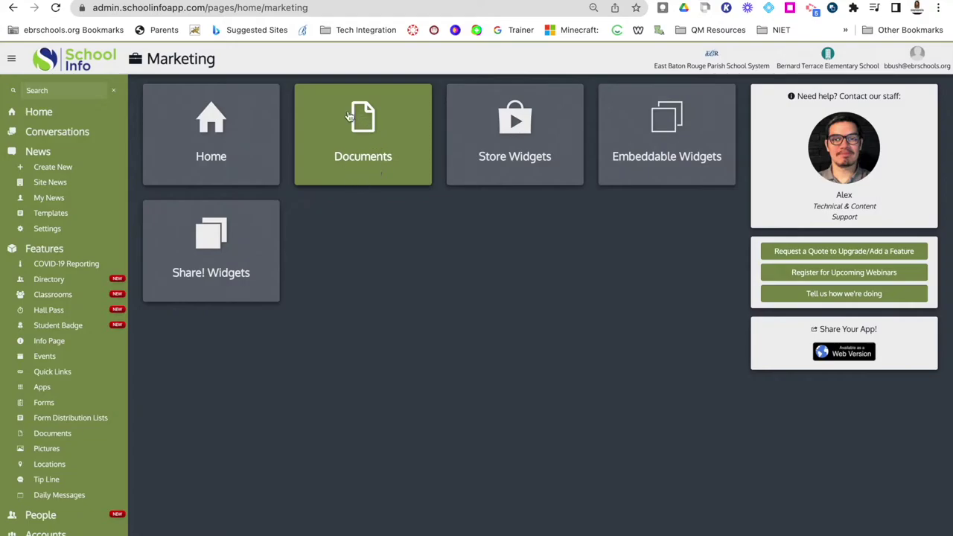
# Open Marketing Documents and scroll through the listed documents.
pyautogui.click(365, 144)
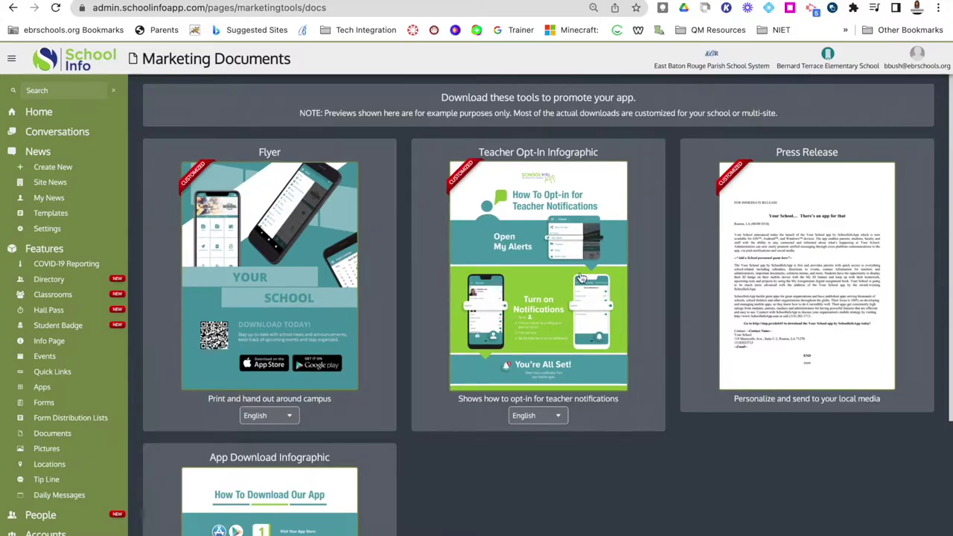
pyautogui.scroll(-2, 762, 323)
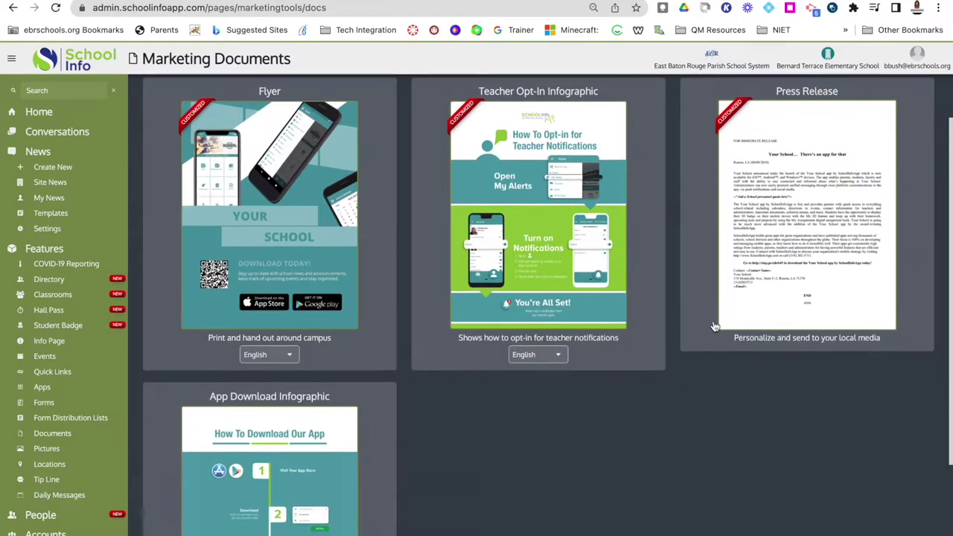
pyautogui.scroll(-2, 341, 402)
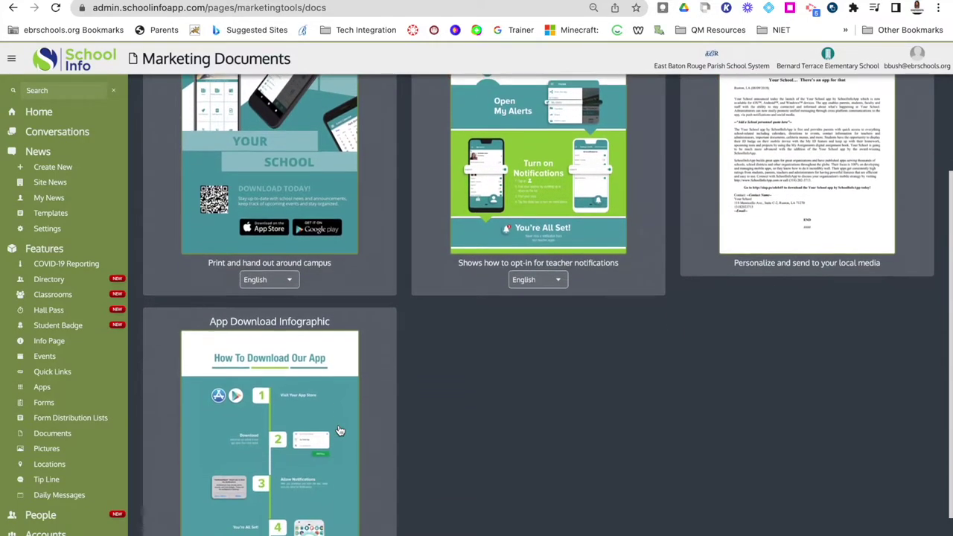
pyautogui.scroll(-2, 340, 430)
pyautogui.scroll(3, 339, 430)
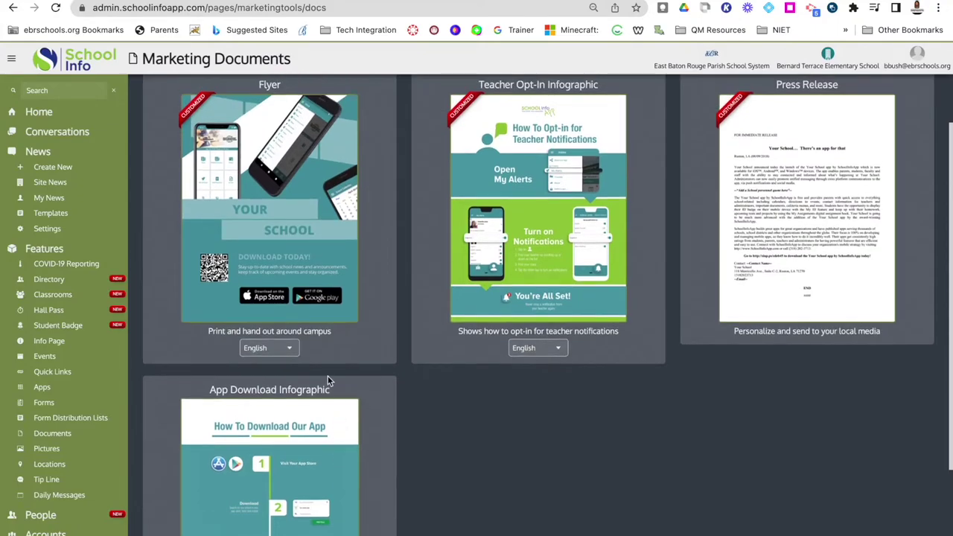
# Leave the Flyer language on English and download the Flyer.
pyautogui.click(289, 354)
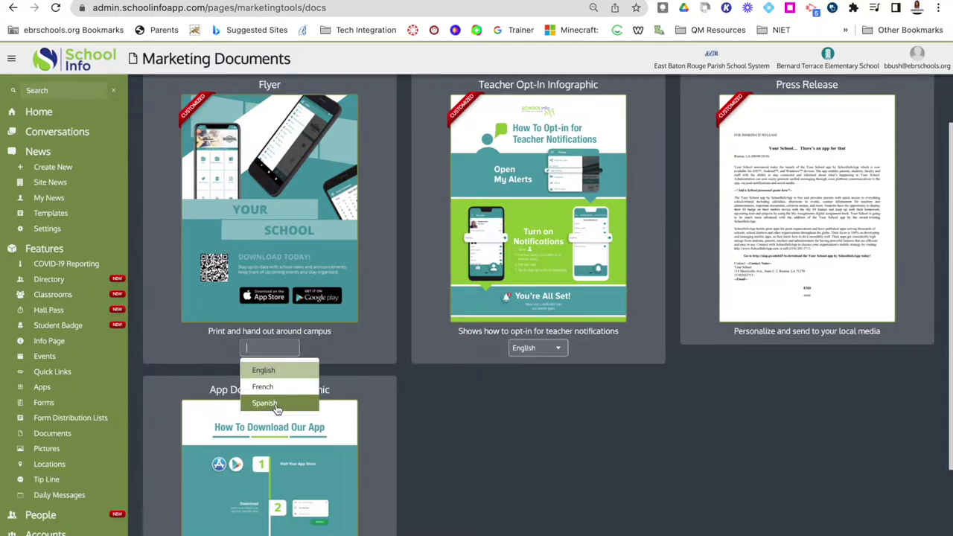
pyautogui.scroll(1, 275, 408)
pyautogui.click(335, 358)
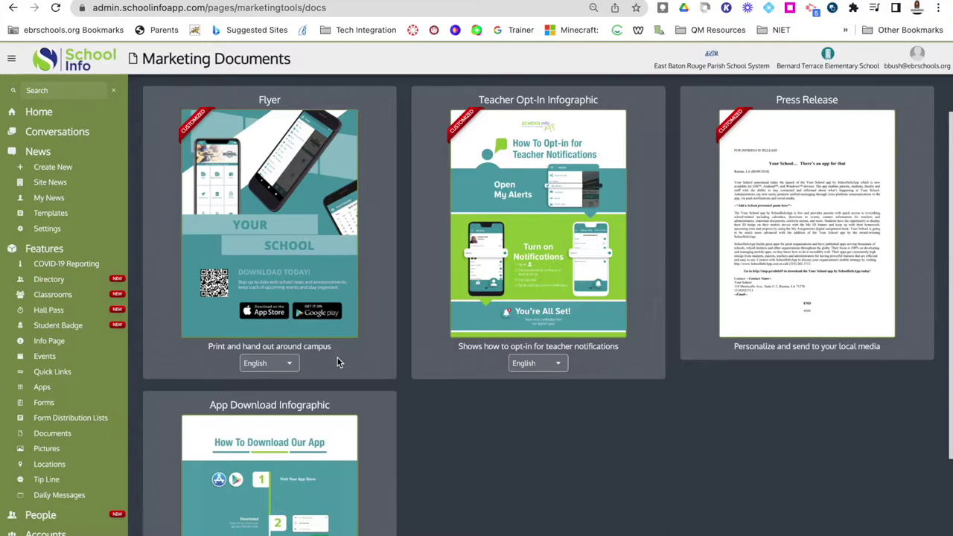
pyautogui.click(285, 223)
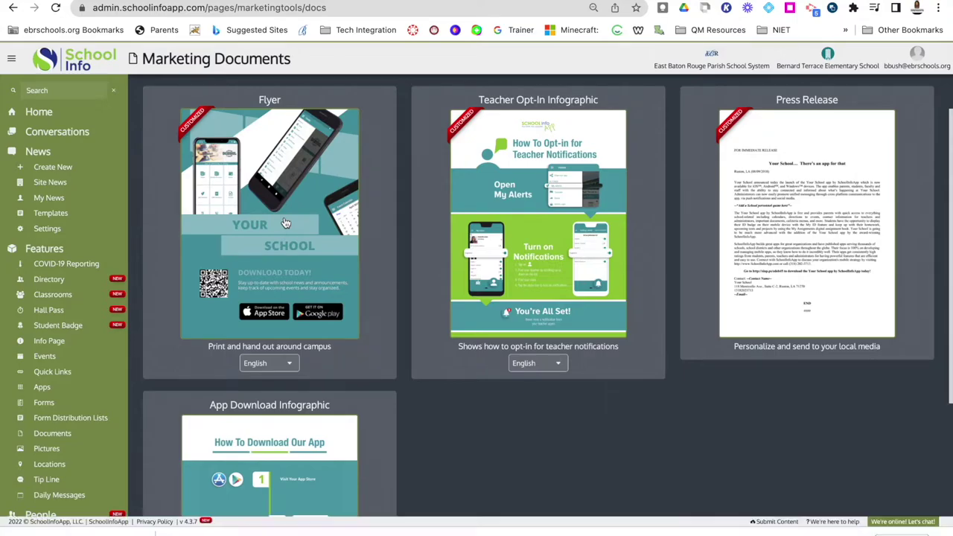
# Scroll through flyer_20220323_035846.pdf, then go back to Marketing Documents.
pyautogui.moveTo(84, 531)
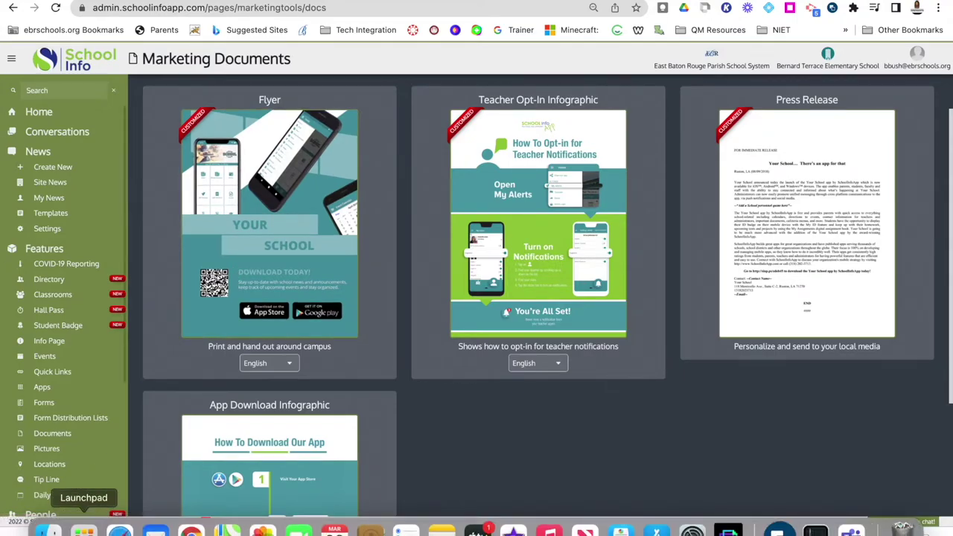
pyautogui.click(19, 530)
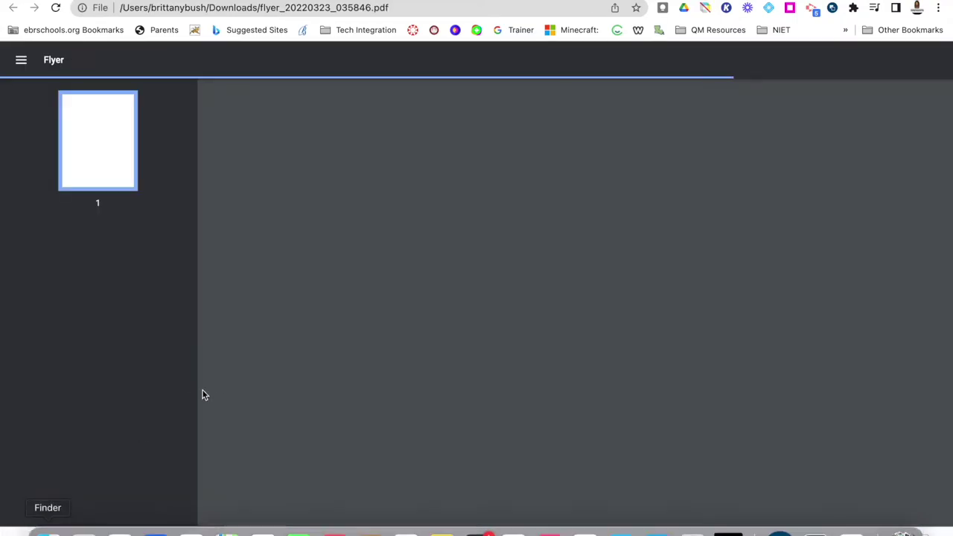
pyautogui.scroll(-2, 346, 344)
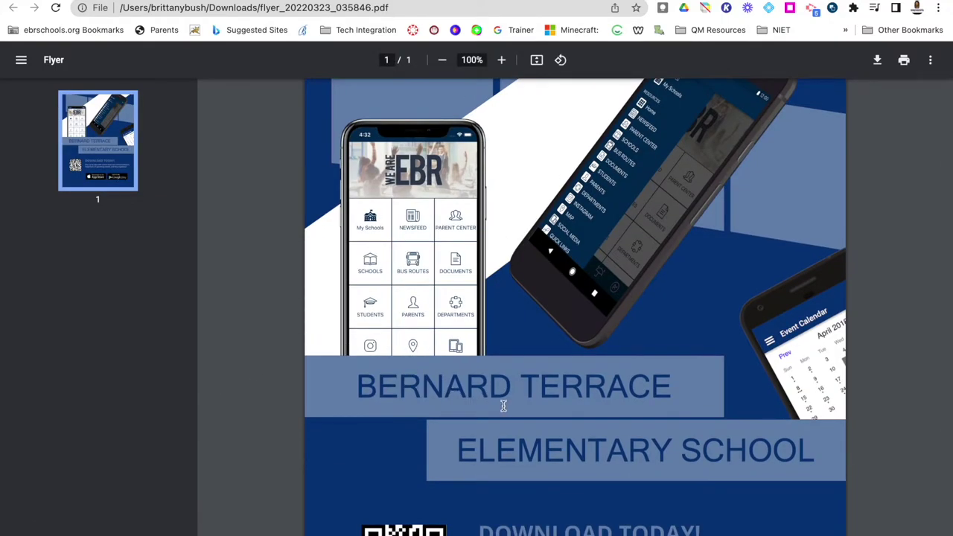
pyautogui.scroll(-3, 538, 453)
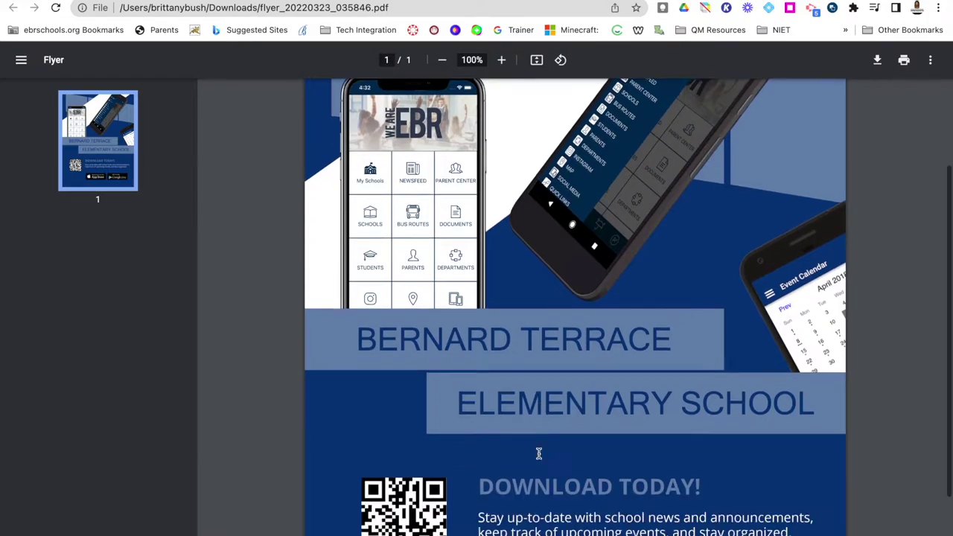
pyautogui.scroll(-1, 528, 432)
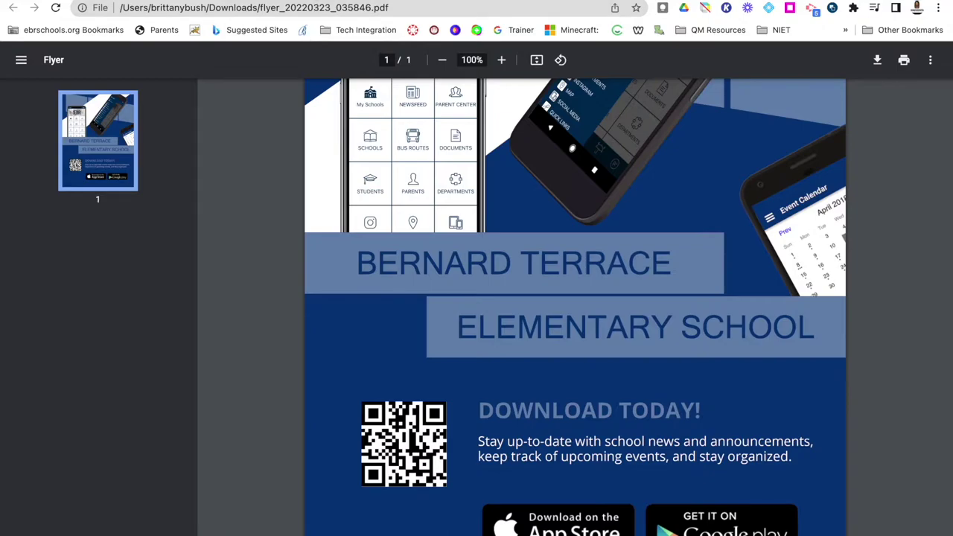
pyautogui.click(305, 30)
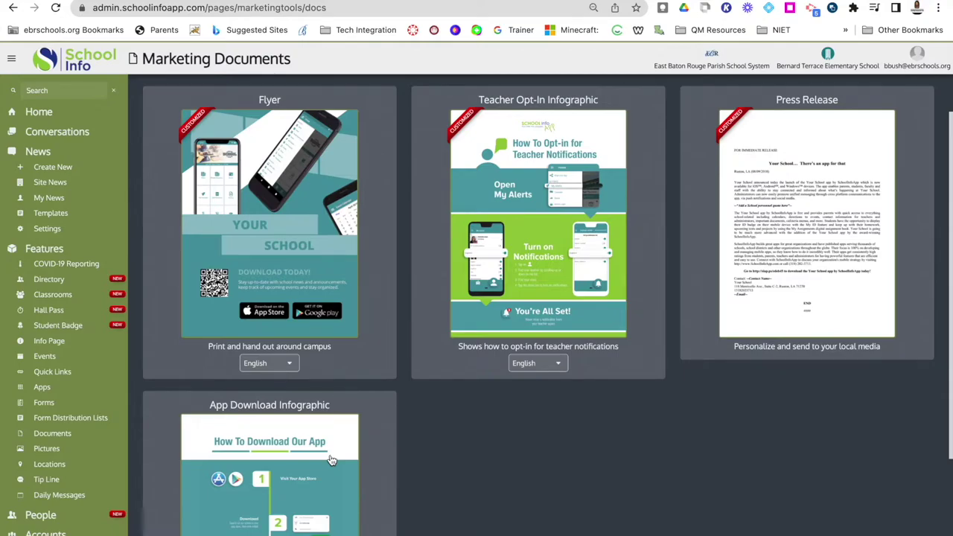
# Go to Home in the left sidebar to show the dashboard tiles.
pyautogui.scroll(-1, 465, 479)
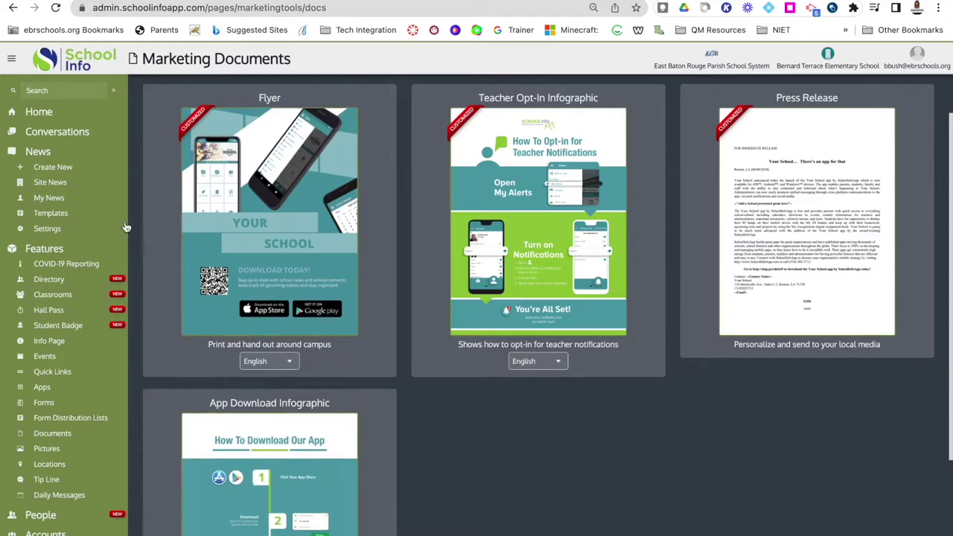
pyautogui.click(39, 115)
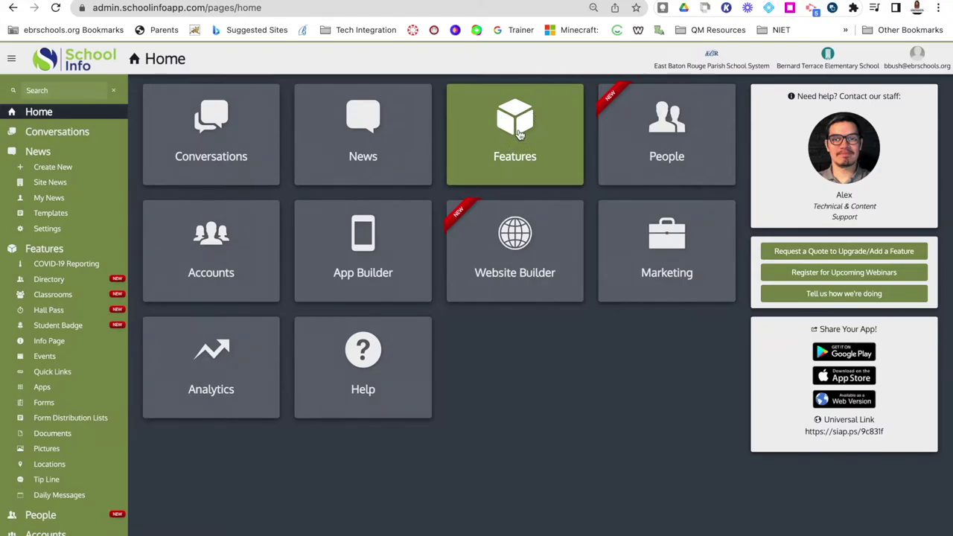
# Go through Features to Events to list the School Calendar.
pyautogui.click(518, 135)
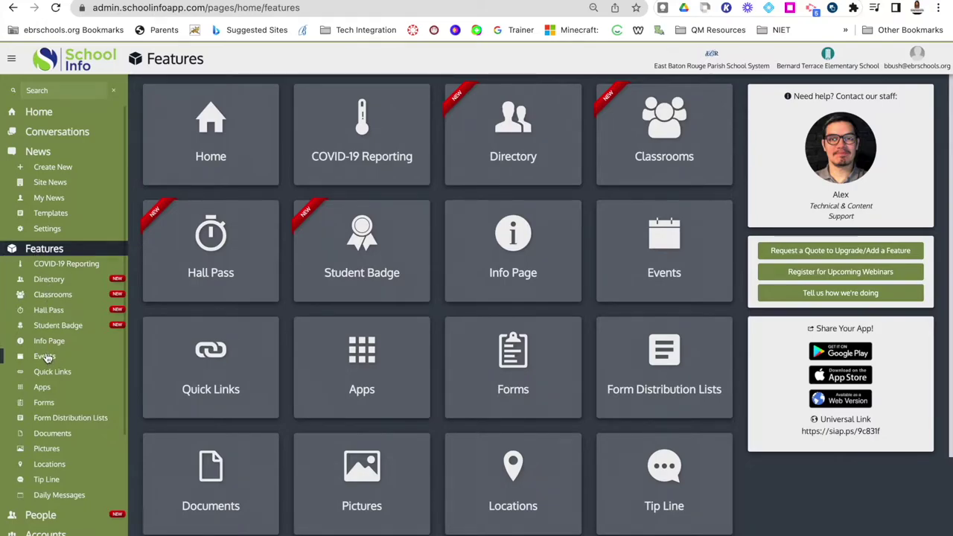
pyautogui.click(638, 251)
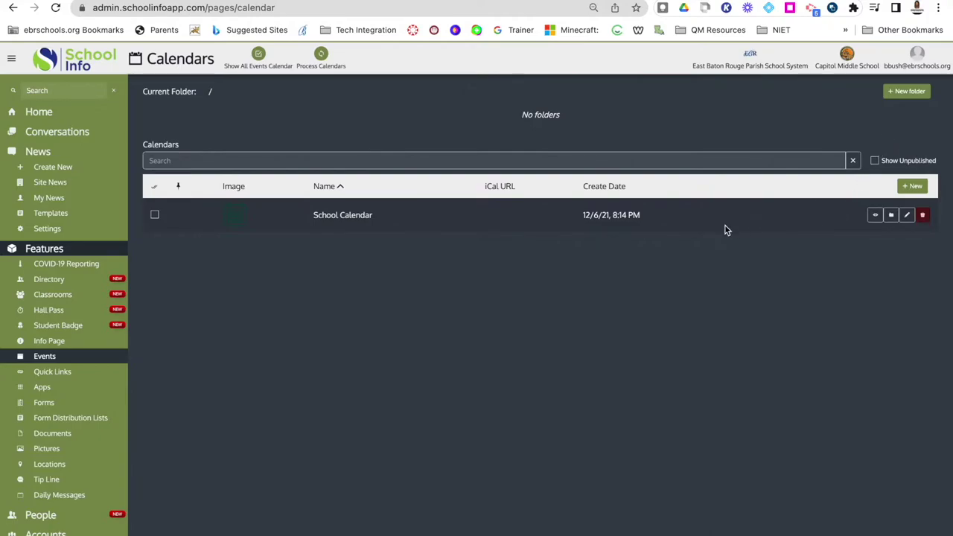
# View the School Calendar at March 2022, trying week and day views before month view.
pyautogui.click(876, 216)
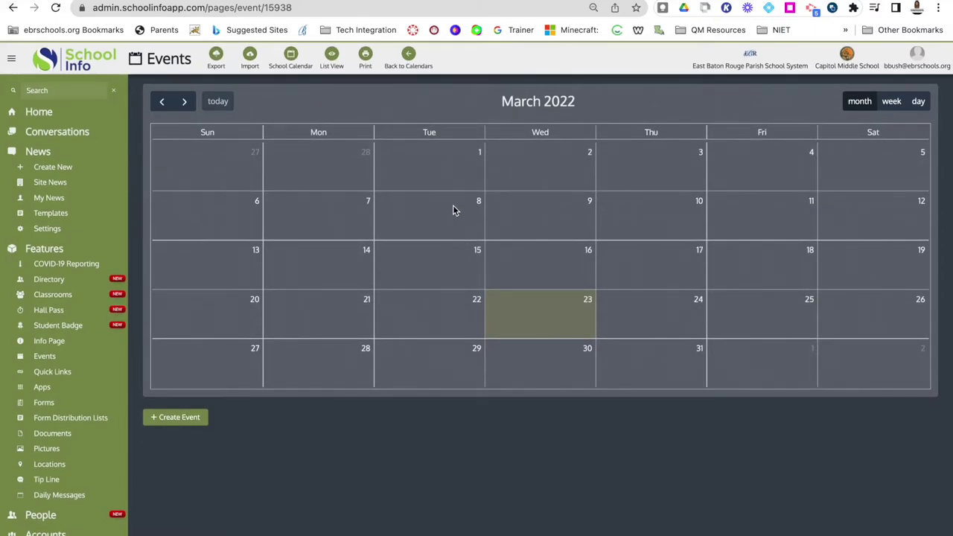
pyautogui.click(163, 104)
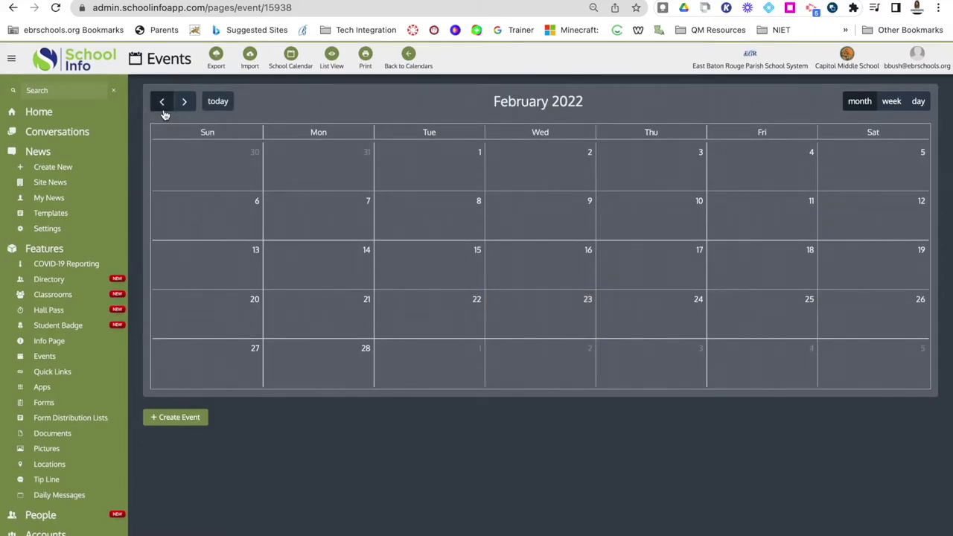
pyautogui.click(165, 112)
pyautogui.click(182, 112)
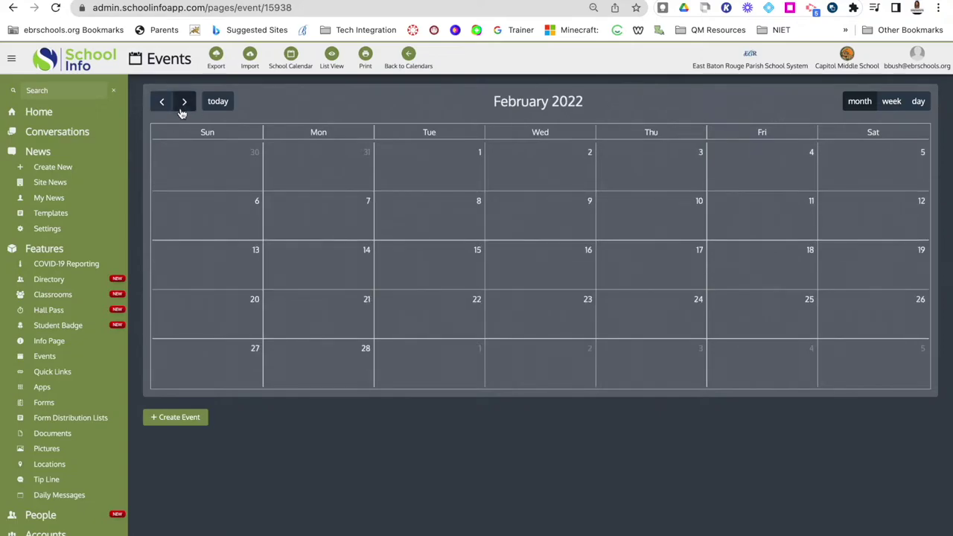
pyautogui.click(183, 104)
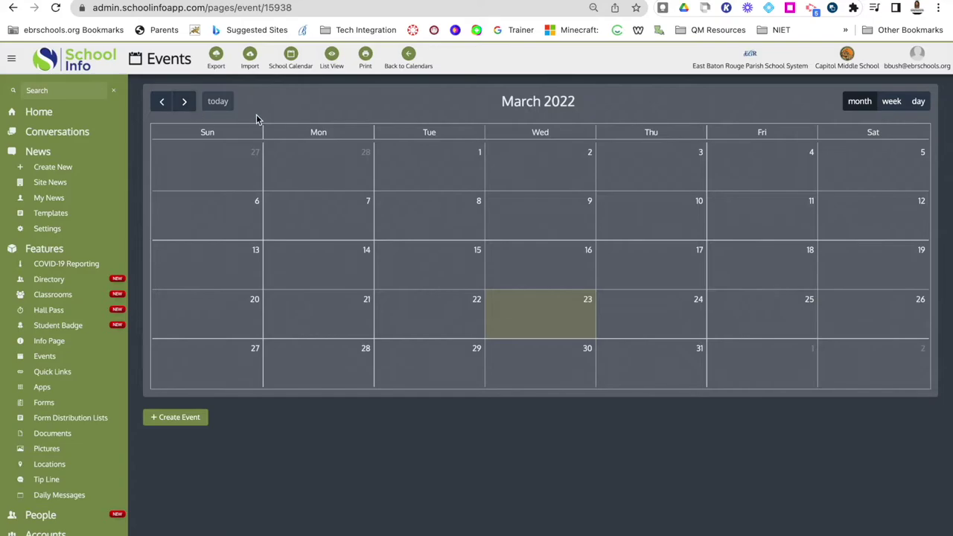
pyautogui.click(887, 104)
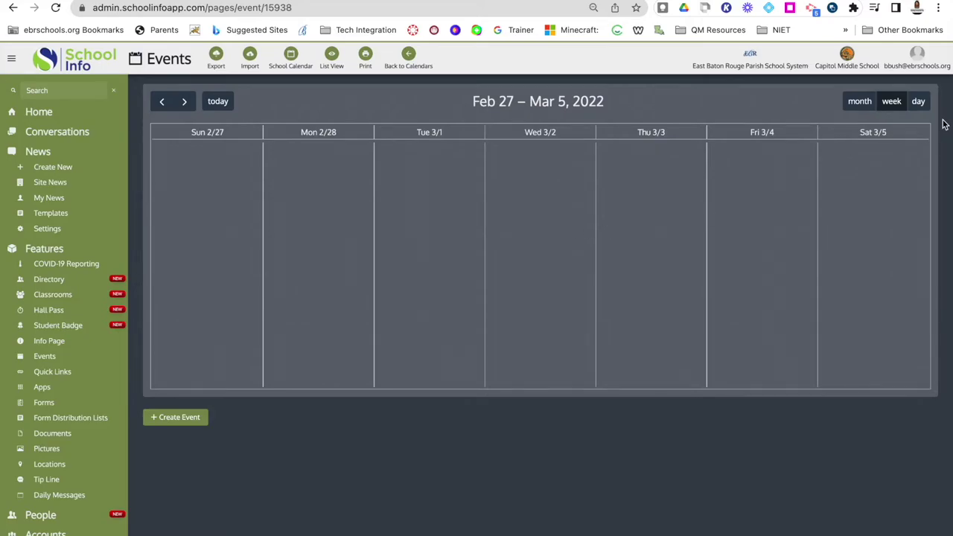
pyautogui.click(922, 104)
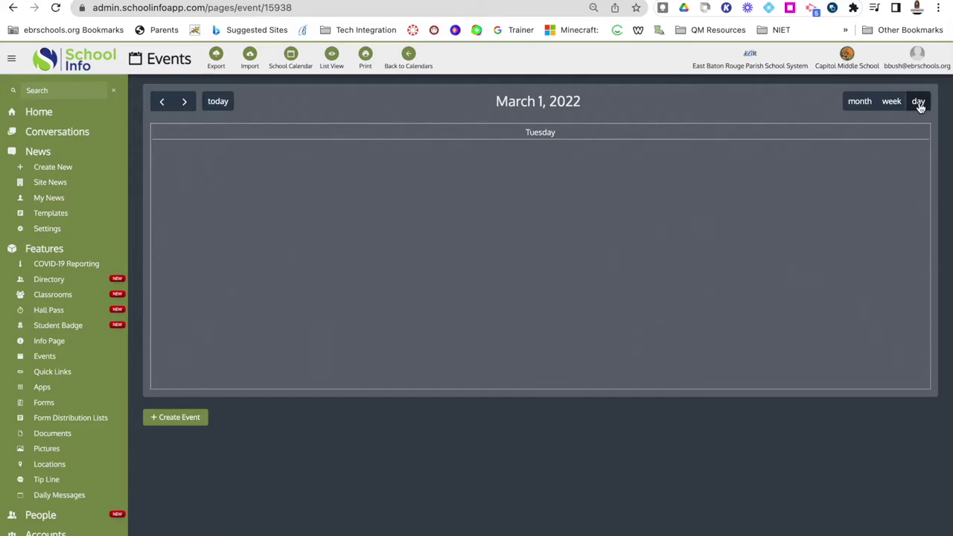
pyautogui.click(875, 106)
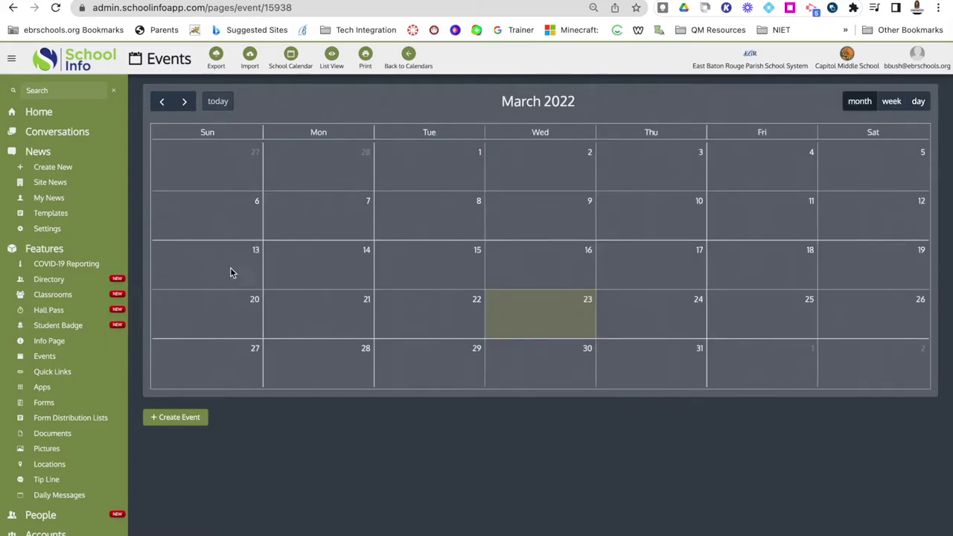
# Start a new calendar event dated March 25, 2022, keeping the default end time.
pyautogui.click(185, 420)
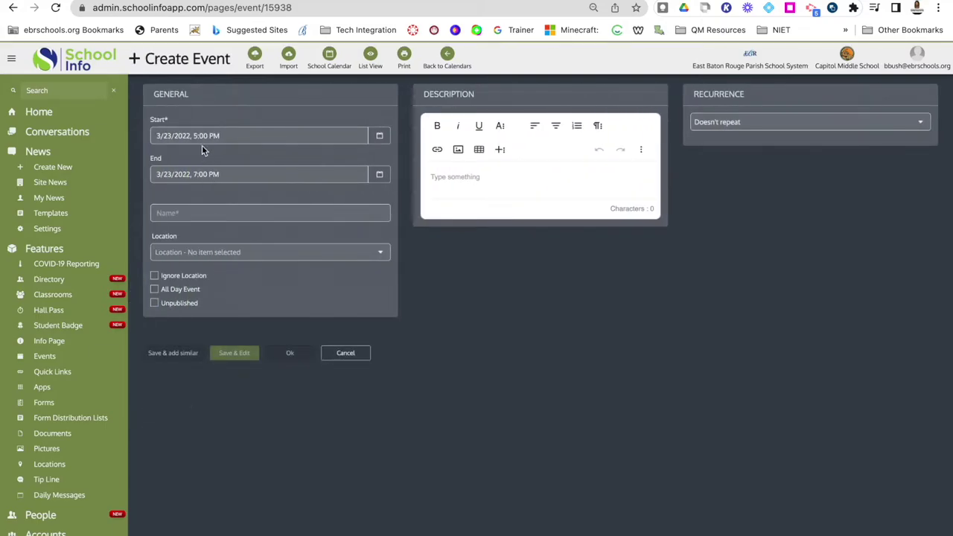
pyautogui.click(380, 136)
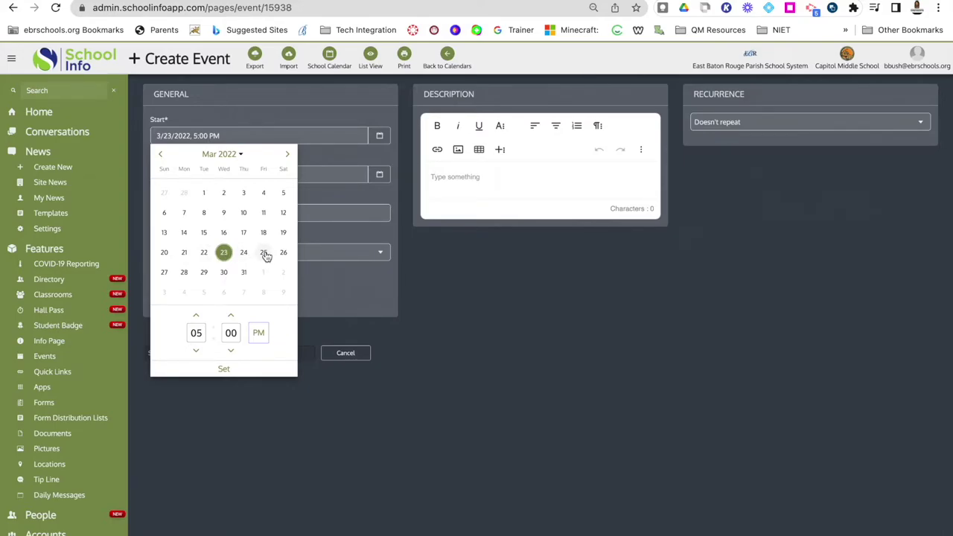
pyautogui.click(264, 253)
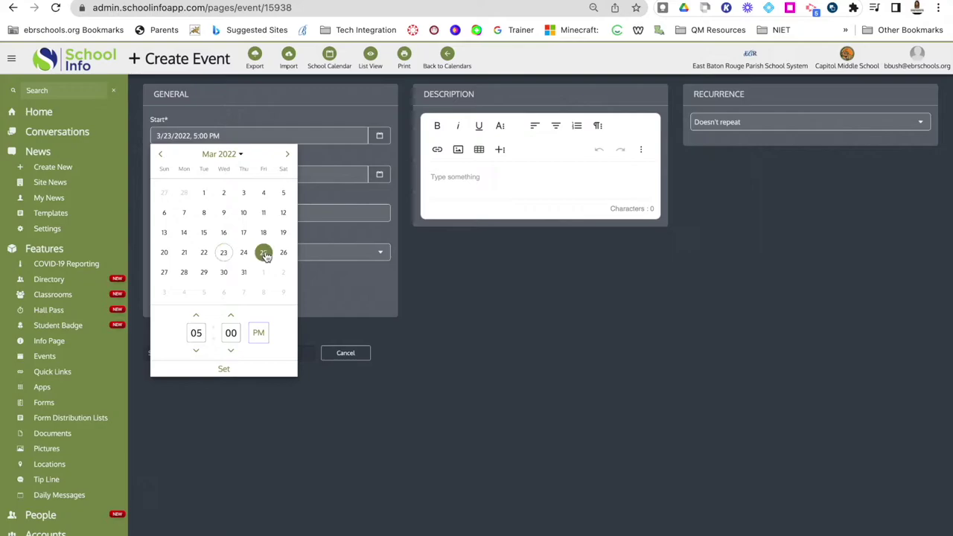
pyautogui.click(224, 368)
pyautogui.click(379, 174)
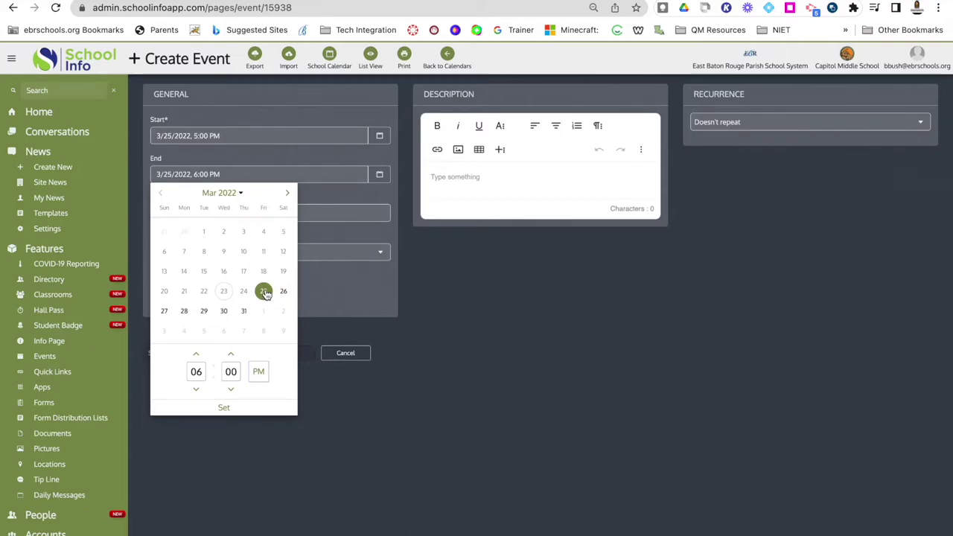
pyautogui.click(223, 407)
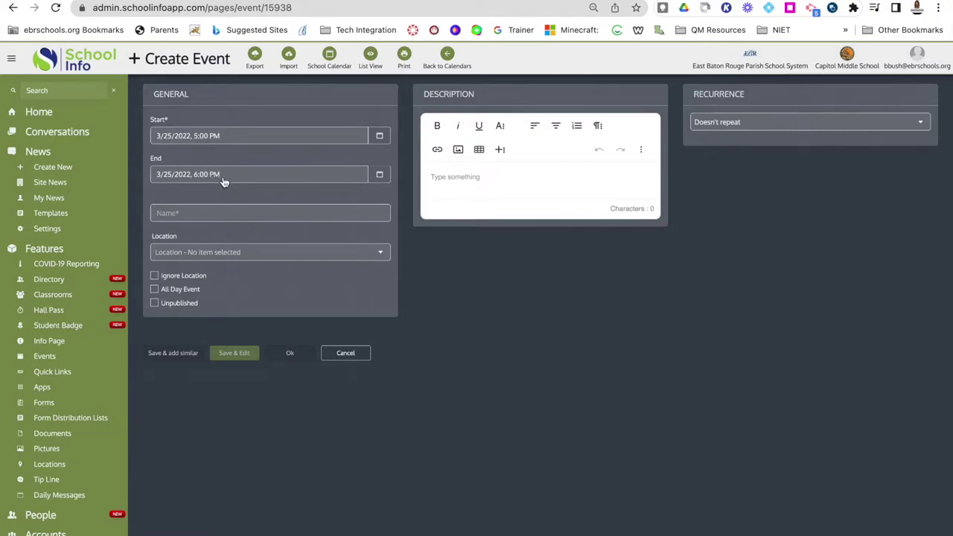
# Change the event's start time to 3:00 PM, leaving the 6:00 PM end.
pyautogui.click(382, 137)
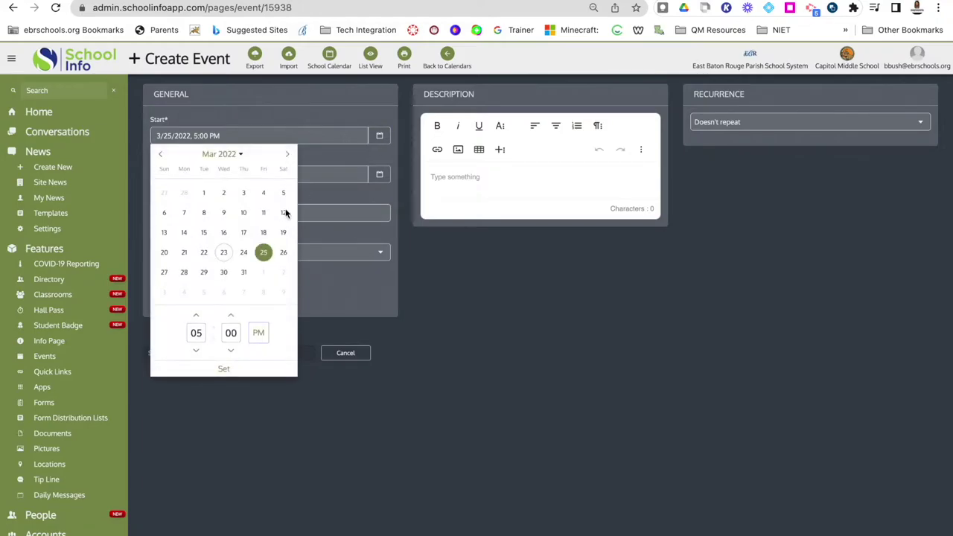
pyautogui.click(196, 351)
pyautogui.click(196, 351)
pyautogui.click(232, 352)
pyautogui.click(230, 317)
pyautogui.click(231, 316)
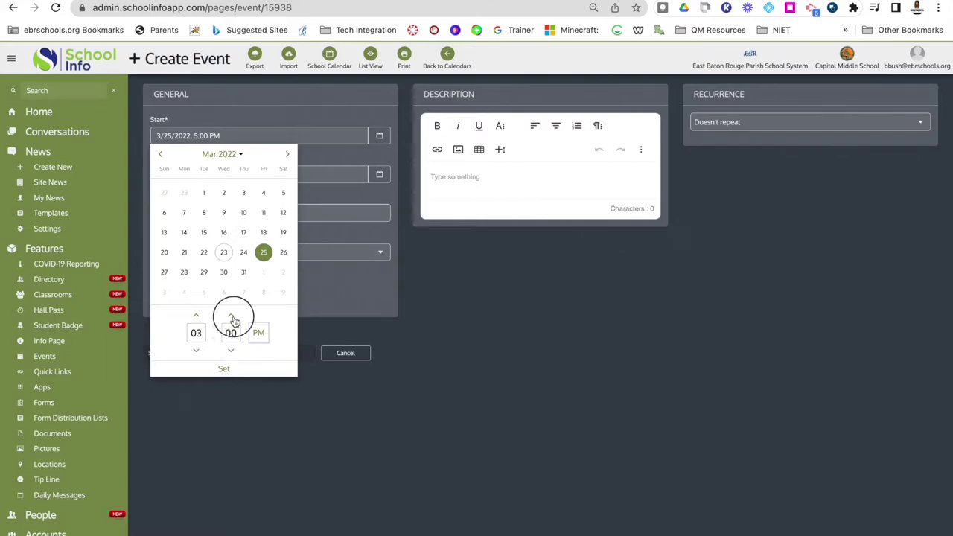
pyautogui.click(233, 351)
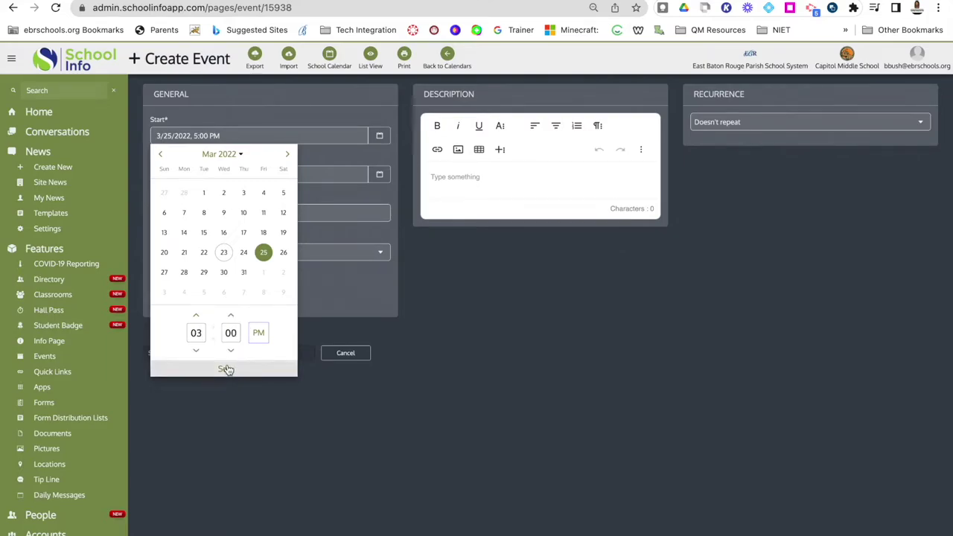
pyautogui.click(225, 370)
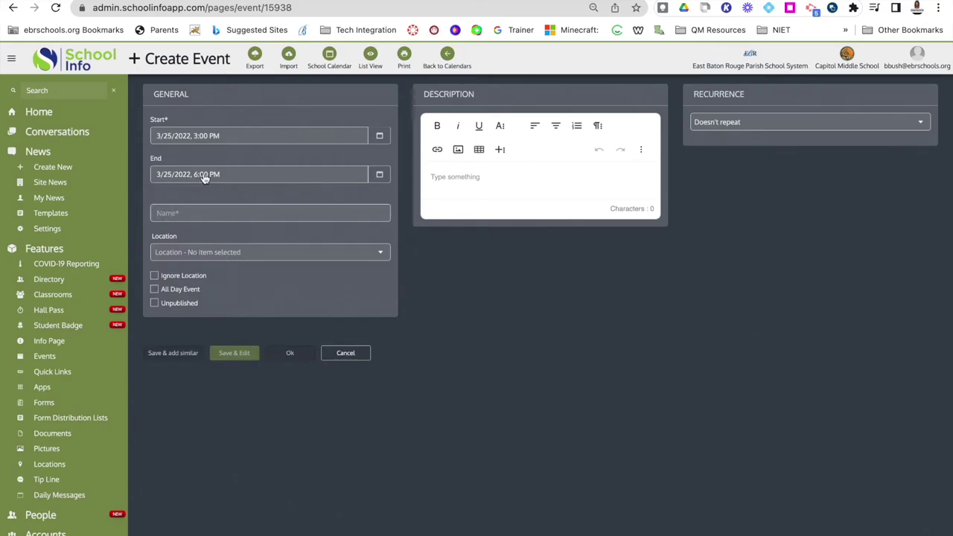
pyautogui.click(180, 217)
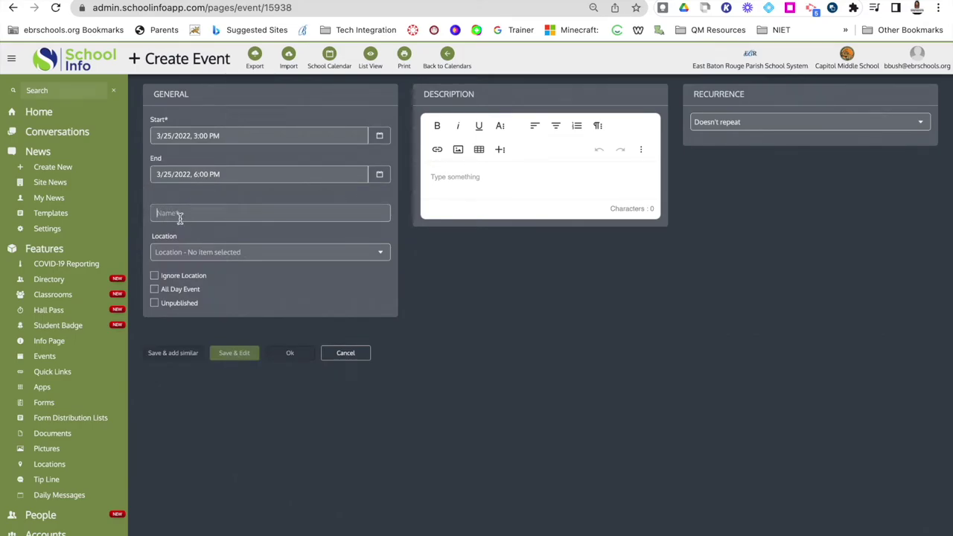
# Name the event 'Practice' and choose + Add New from the Location list.
pyautogui.write('Practice')
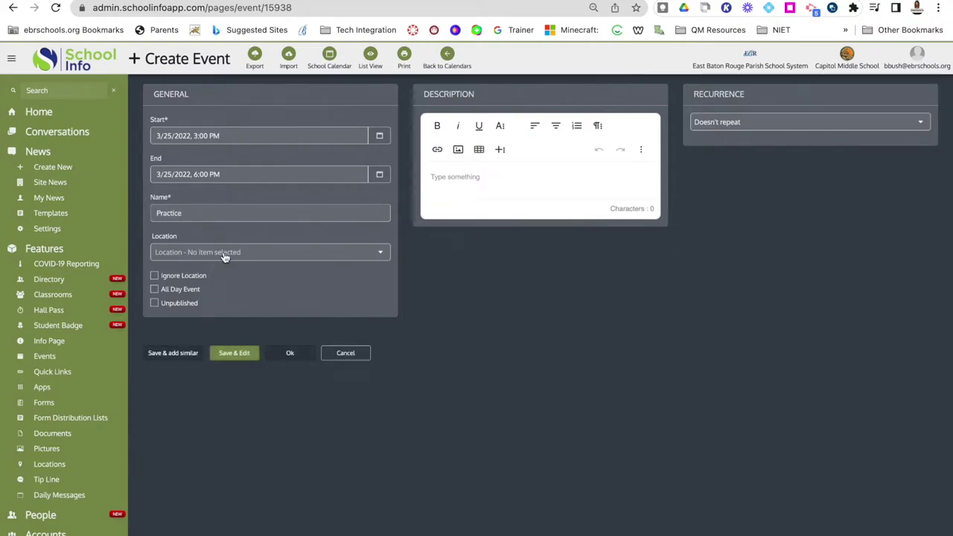
pyautogui.click(231, 255)
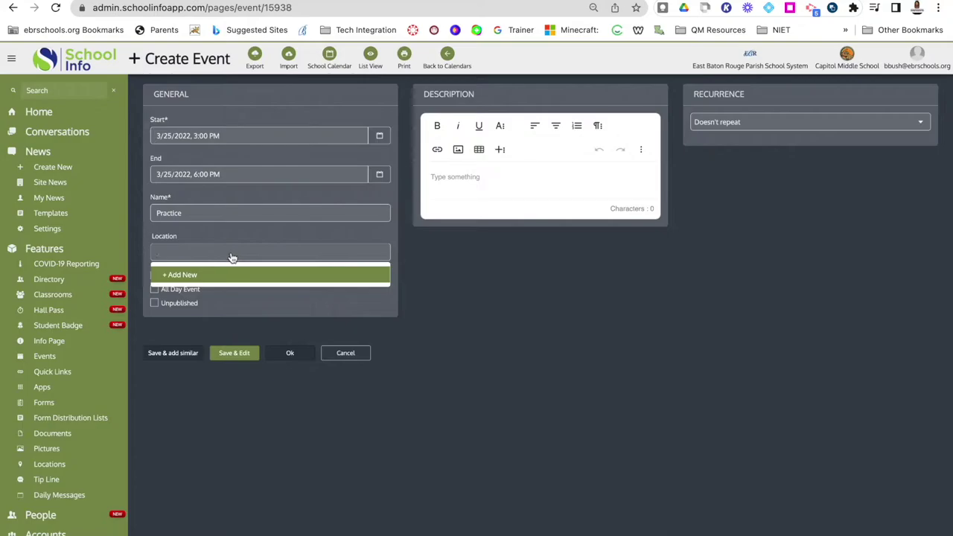
pyautogui.click(195, 276)
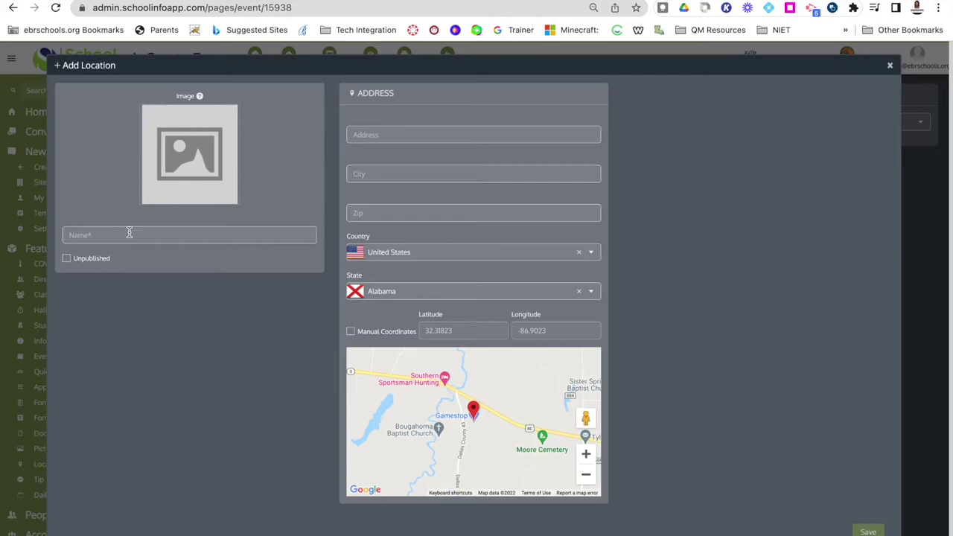
# Dismiss the Add Location dialog with × without entering a location name.
pyautogui.moveTo(182, 167)
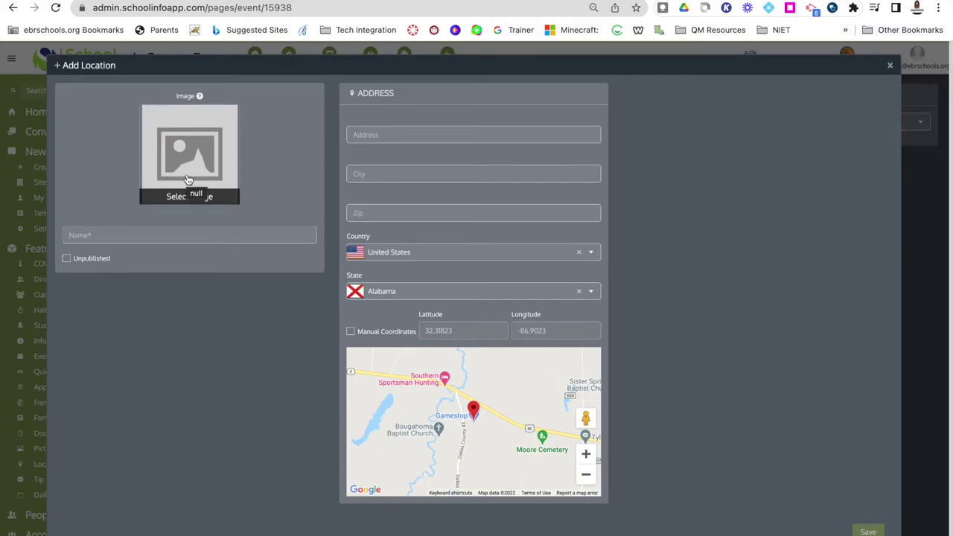
pyautogui.click(103, 237)
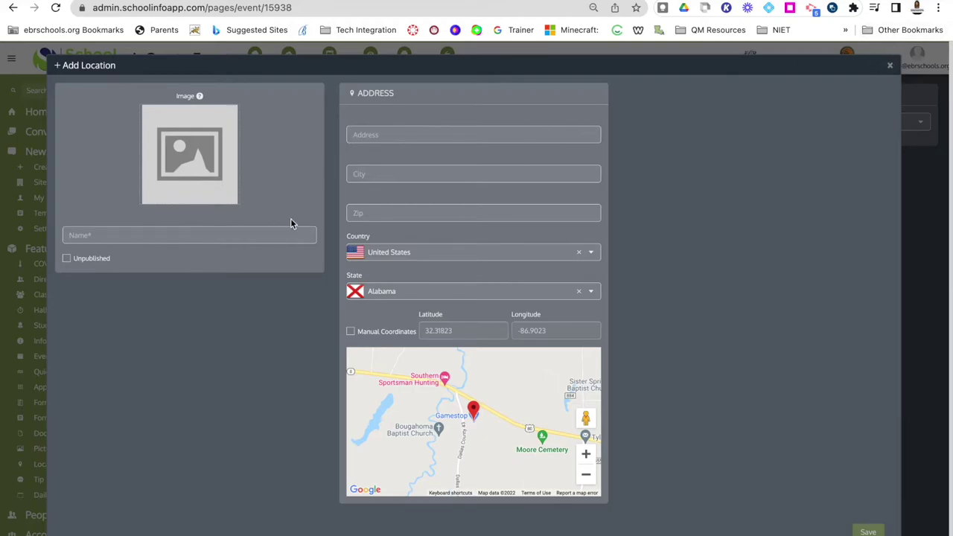
pyautogui.click(99, 236)
pyautogui.click(890, 66)
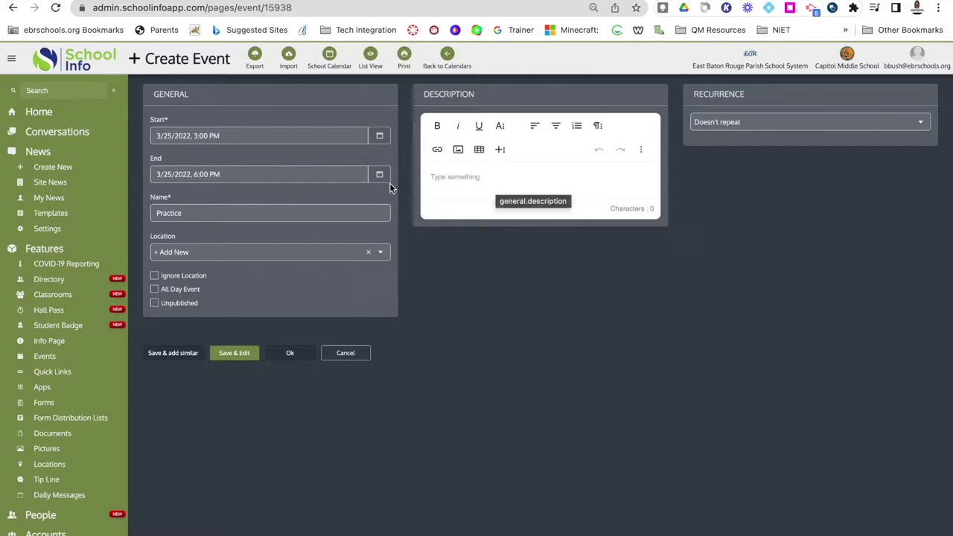
# Show the Description editor's second toolbar row with the More Rich (+) button.
pyautogui.click(485, 174)
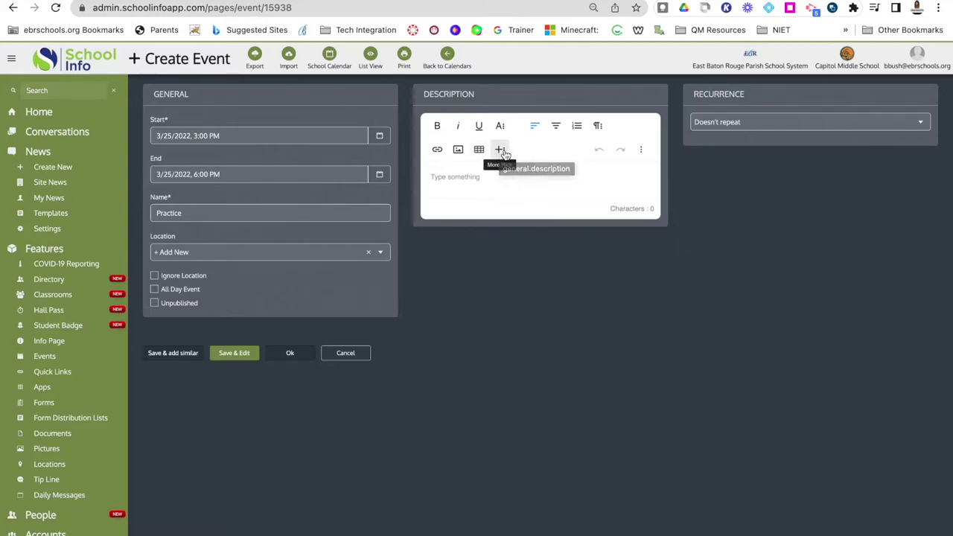
pyautogui.click(501, 151)
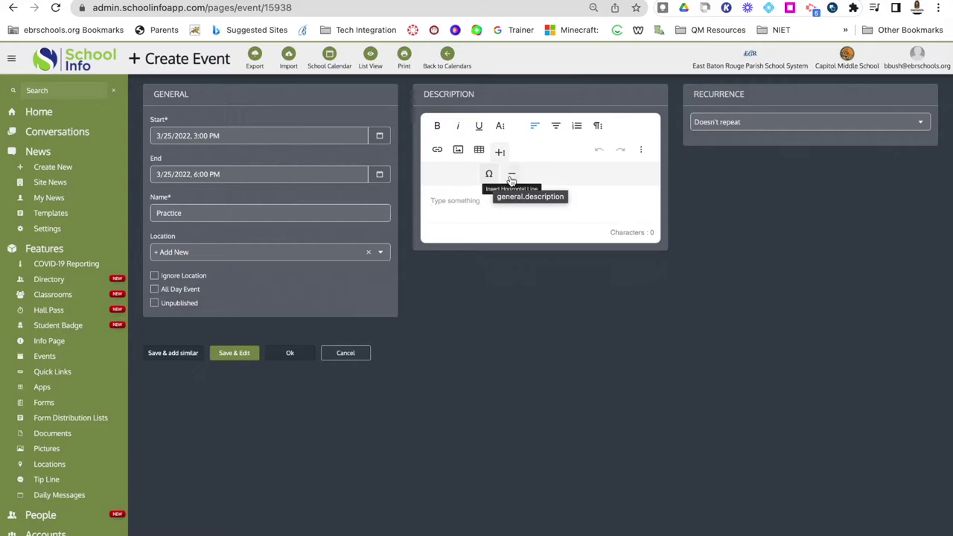
pyautogui.click(484, 208)
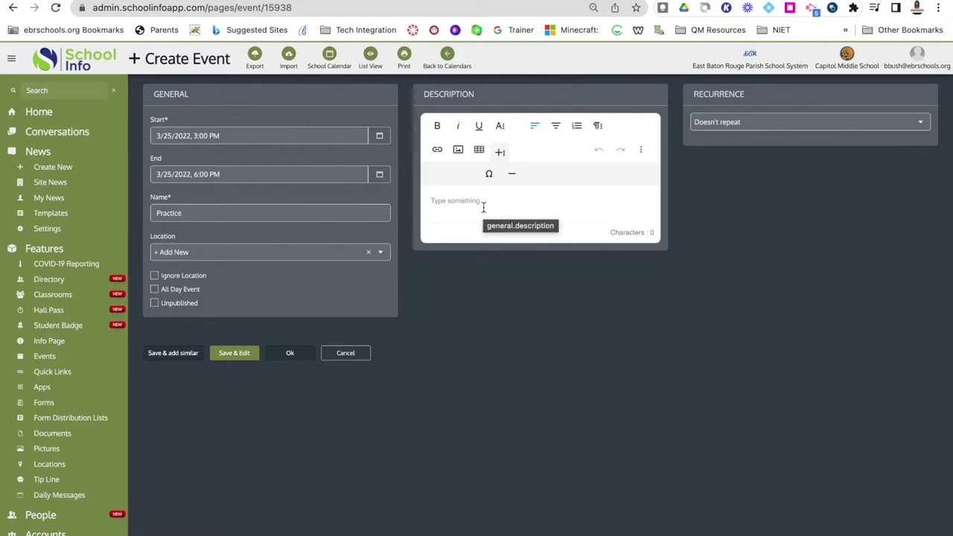
# Choose Customizable: Every 2 days with days as the unit, keeping the 3/23/2023 end date.
pyautogui.click(725, 120)
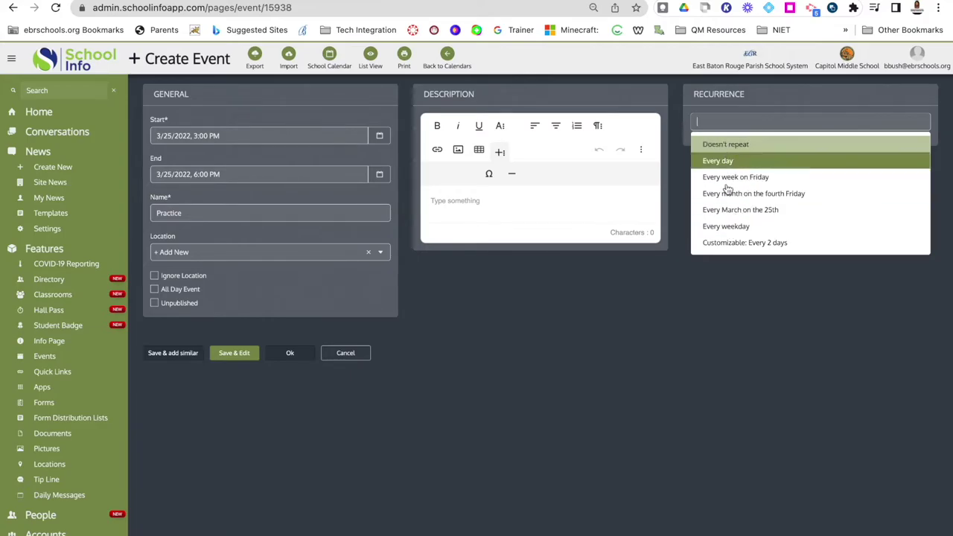
pyautogui.click(724, 243)
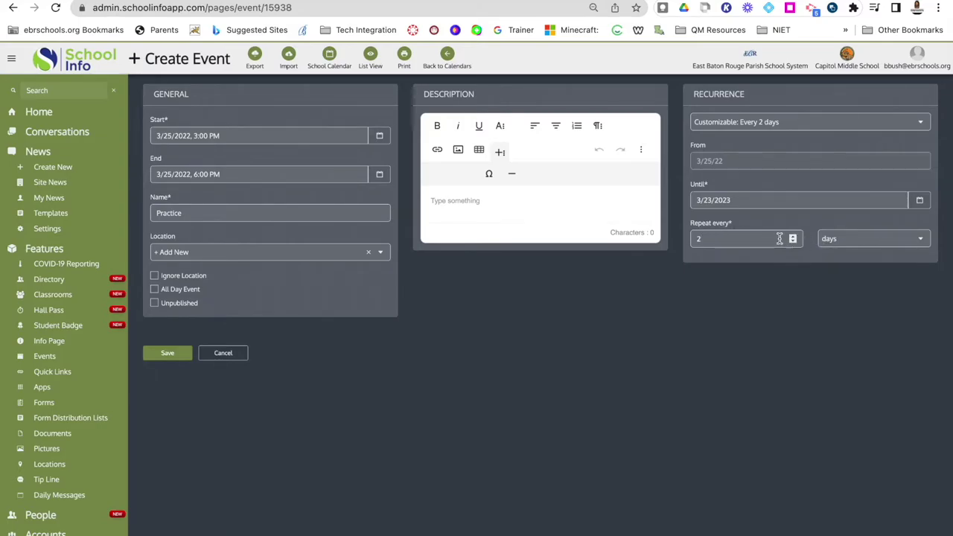
pyautogui.click(855, 243)
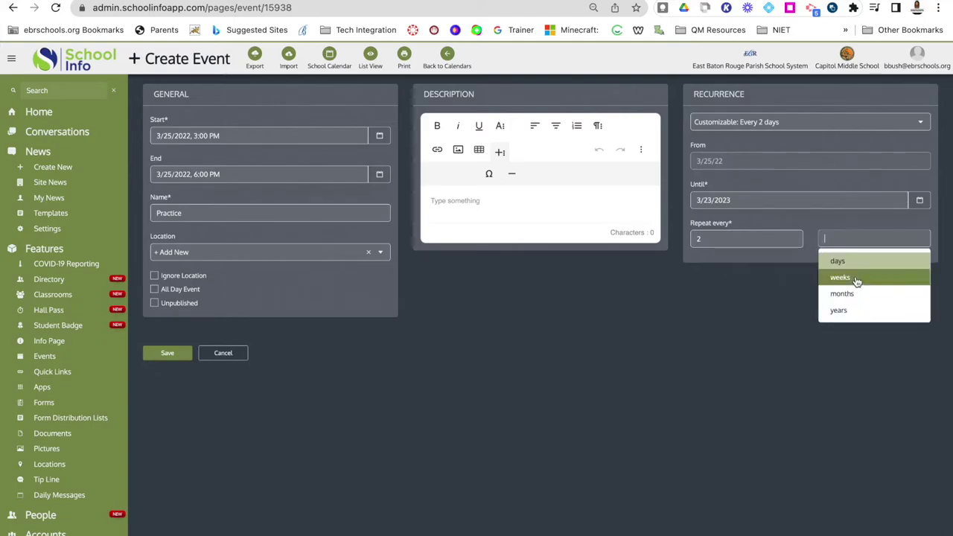
pyautogui.click(728, 293)
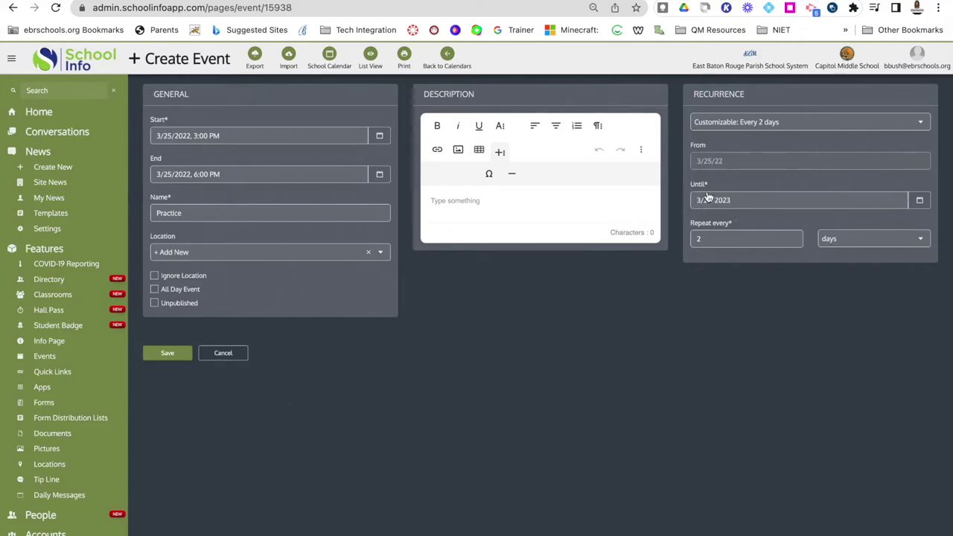
pyautogui.click(920, 201)
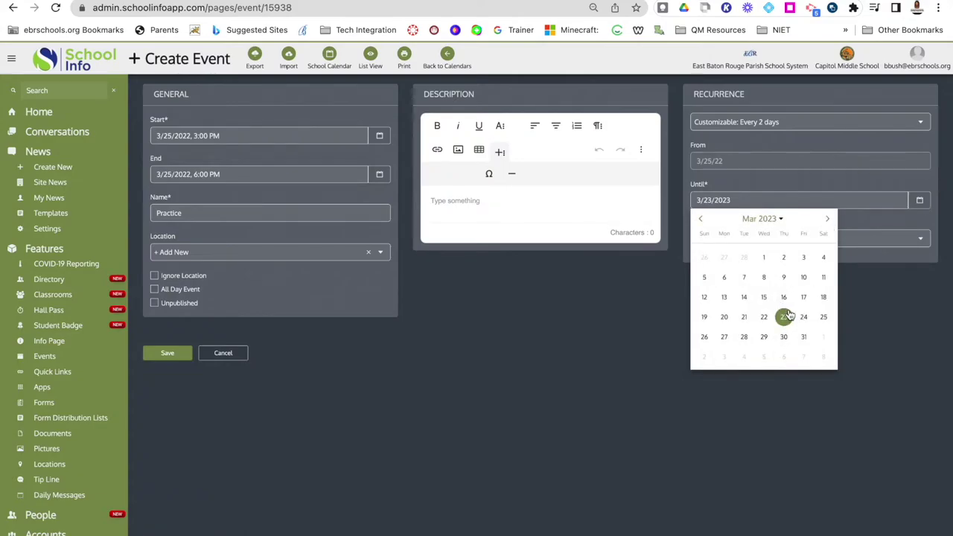
pyautogui.click(775, 220)
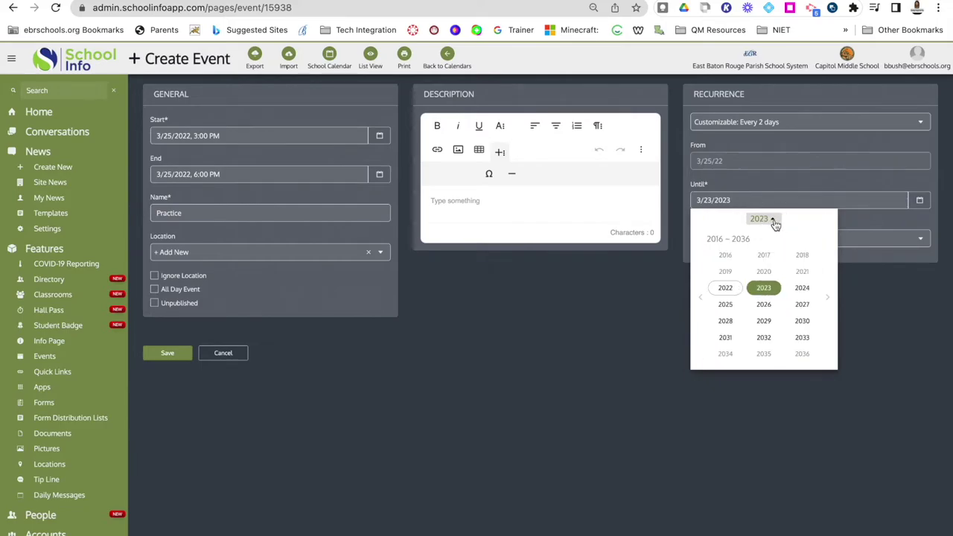
pyautogui.click(763, 306)
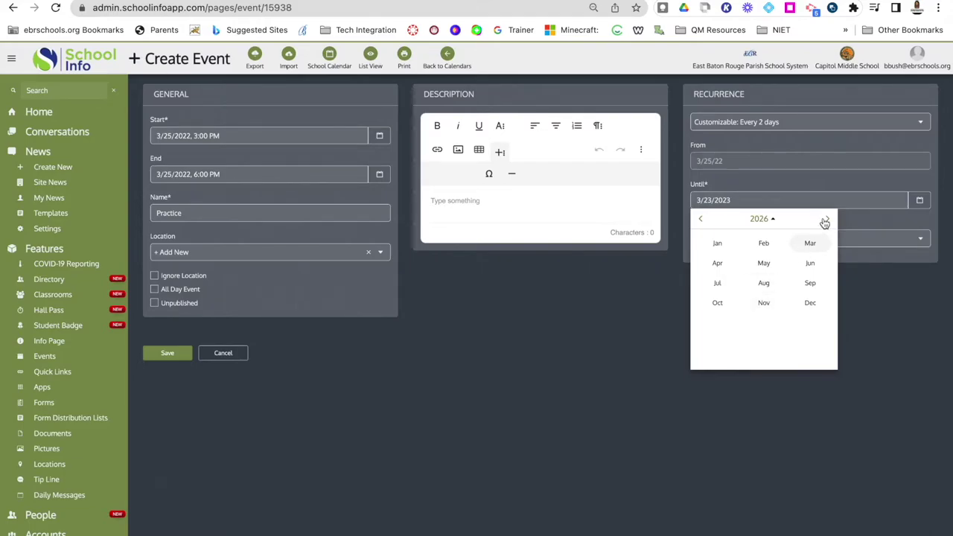
pyautogui.click(700, 221)
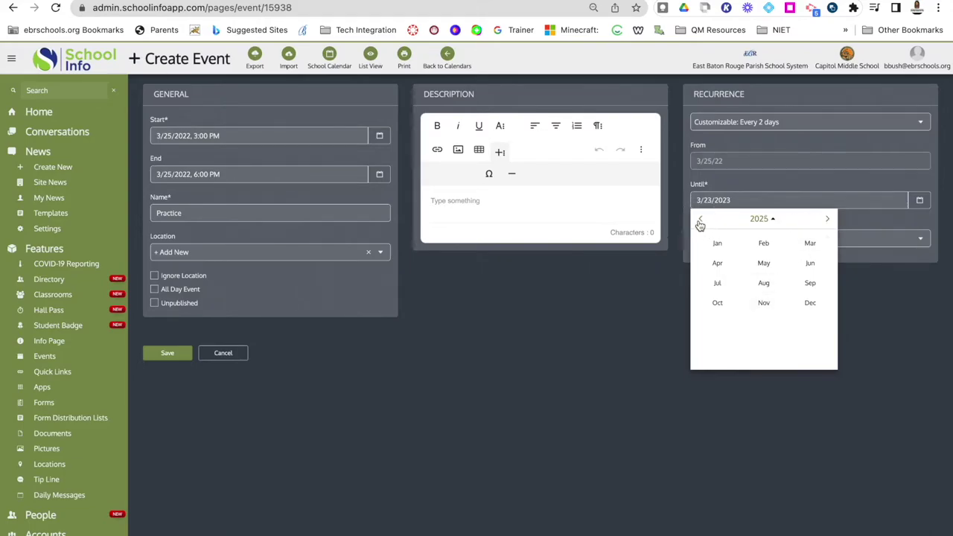
pyautogui.click(677, 334)
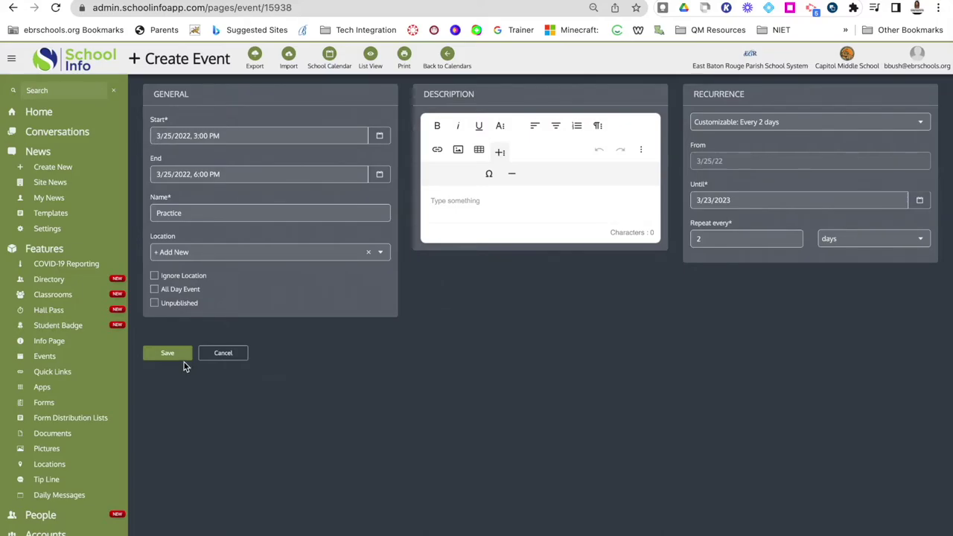
# Discard the Practice event form, dismiss the calendar switcher, and toggle List View back to Calendar View.
pyautogui.click(208, 359)
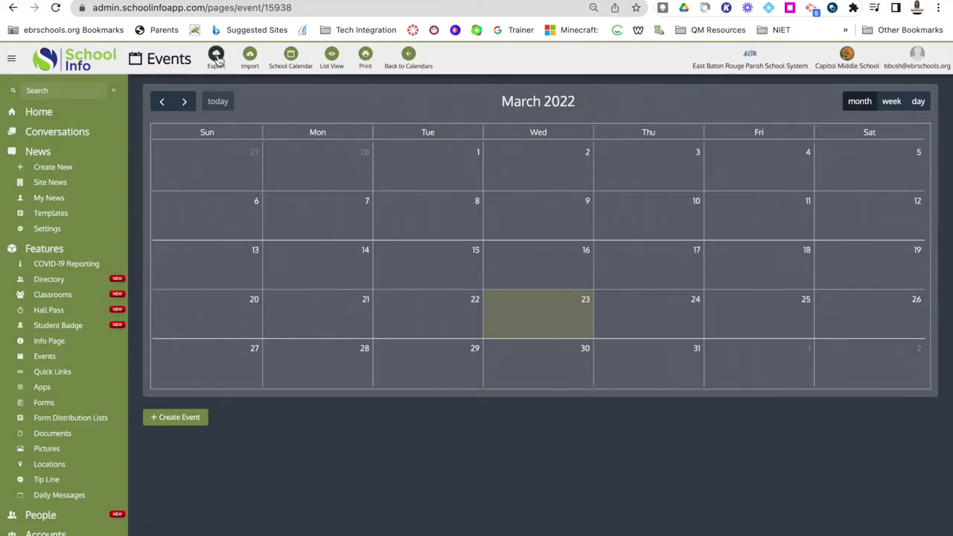
pyautogui.click(216, 59)
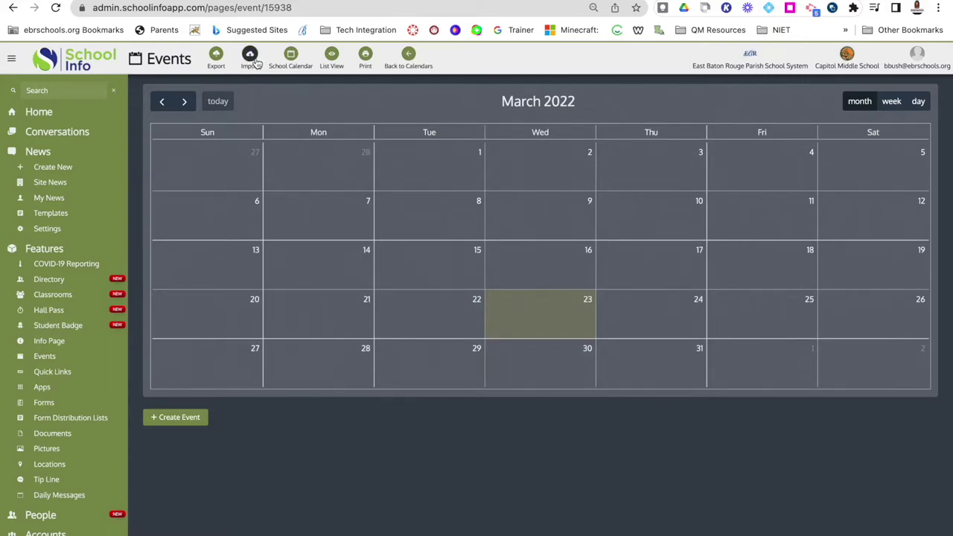
pyautogui.click(290, 58)
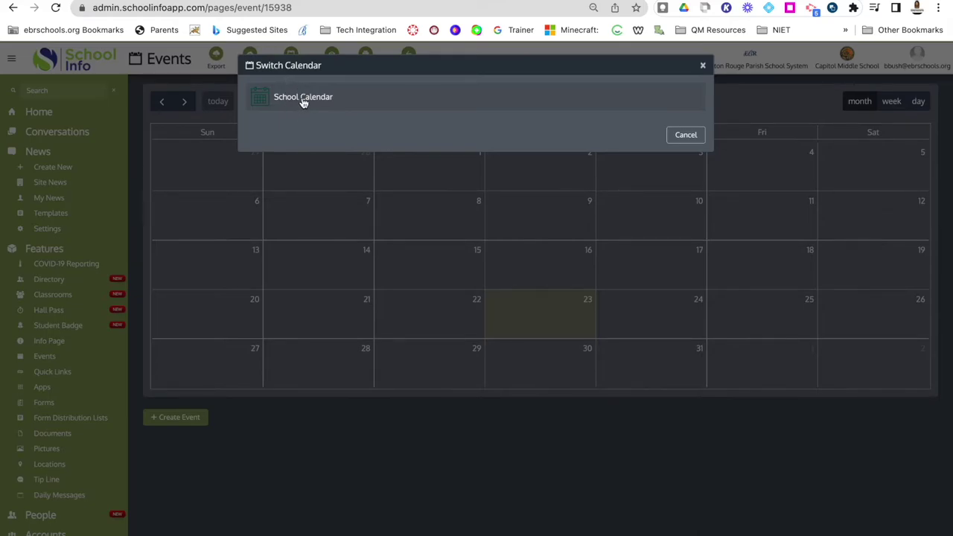
pyautogui.click(688, 135)
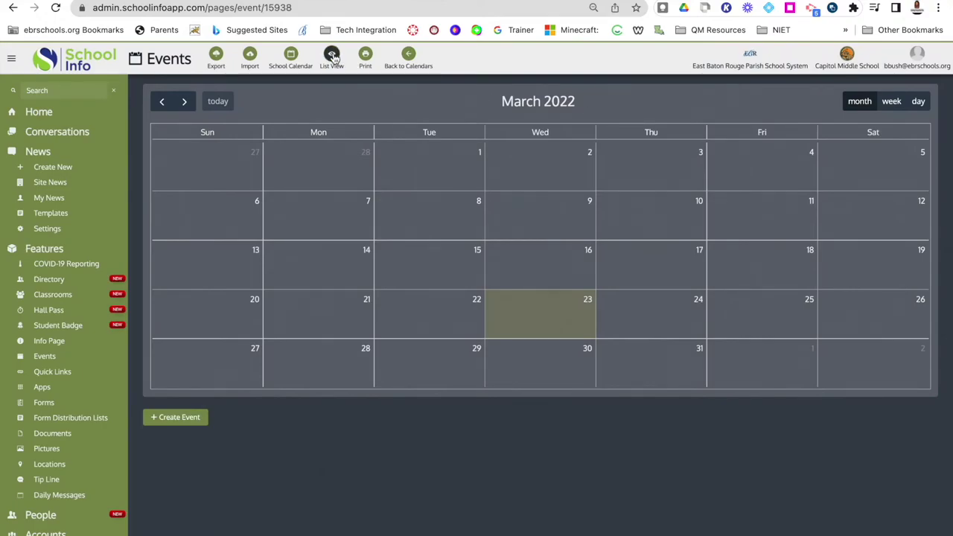
pyautogui.click(333, 56)
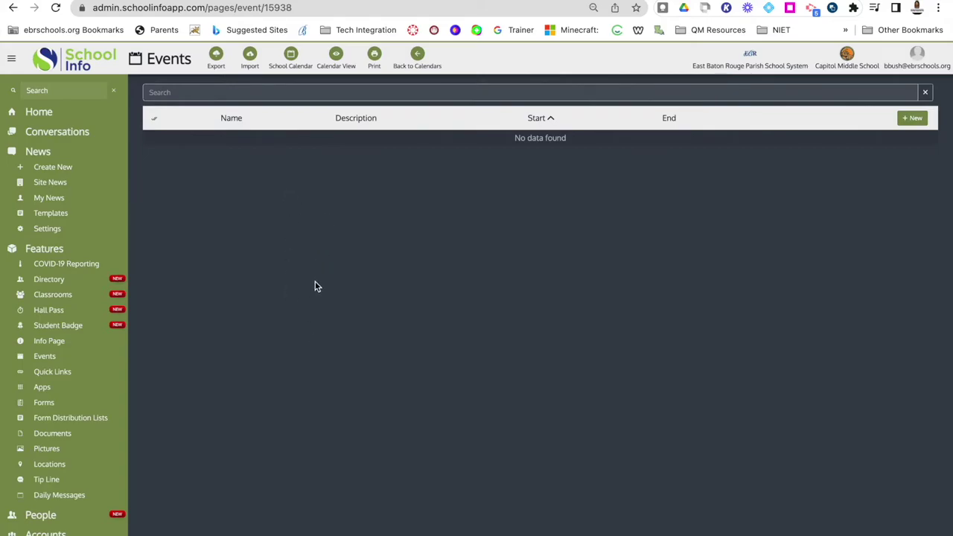
pyautogui.click(335, 58)
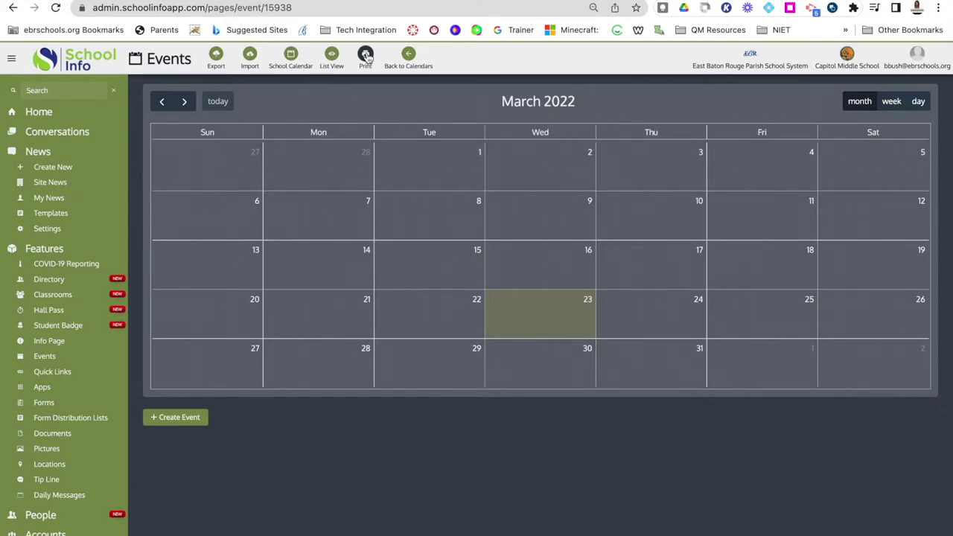
# Return to the home dashboard and open the News section tile.
pyautogui.click(409, 55)
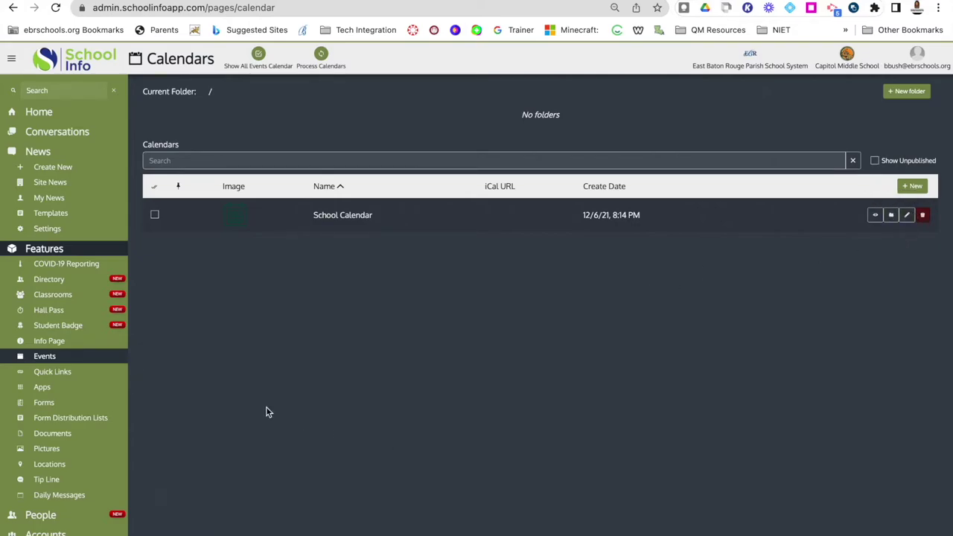
pyautogui.click(44, 112)
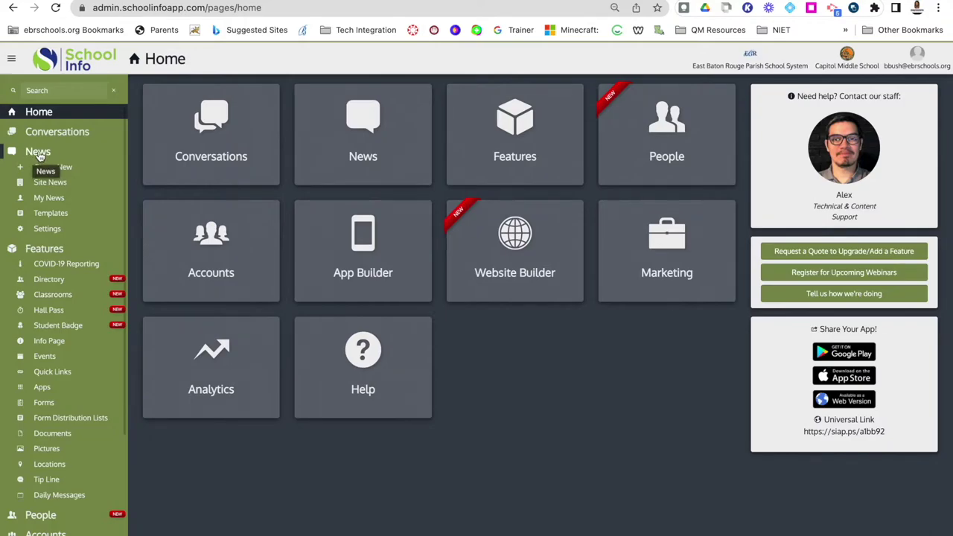
pyautogui.click(364, 127)
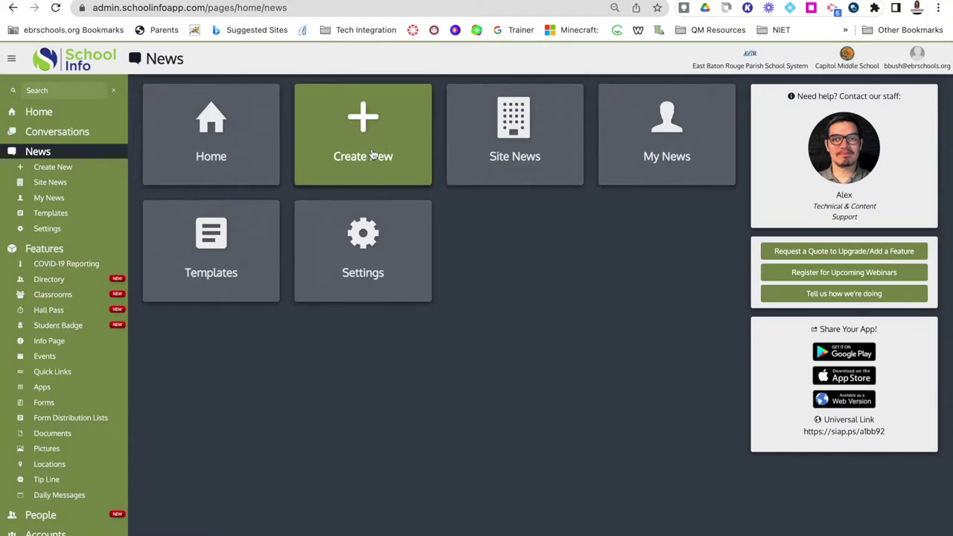
# Create a new news post titled 'Test Message' with body text 'This is a test.'.
pyautogui.click(373, 146)
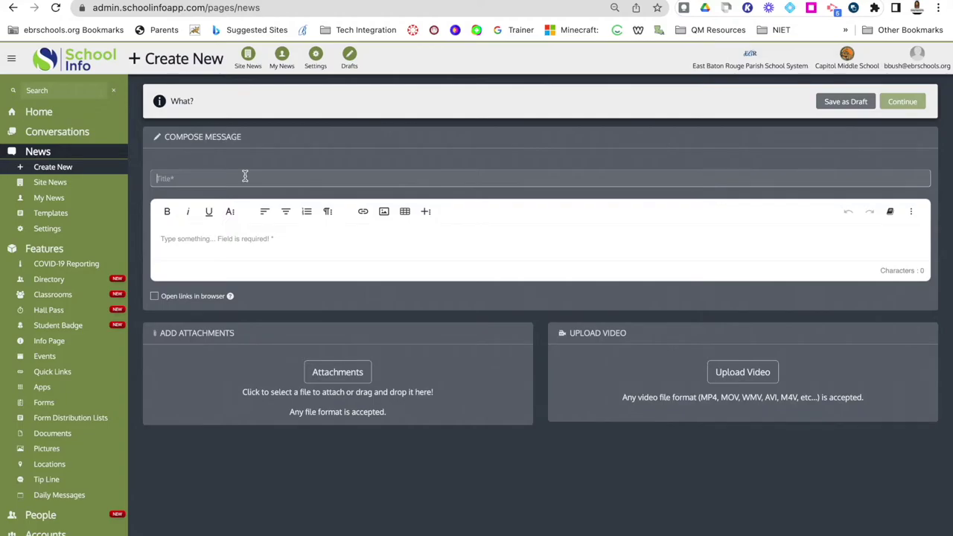
pyautogui.write('Test Message')
pyautogui.click(203, 253)
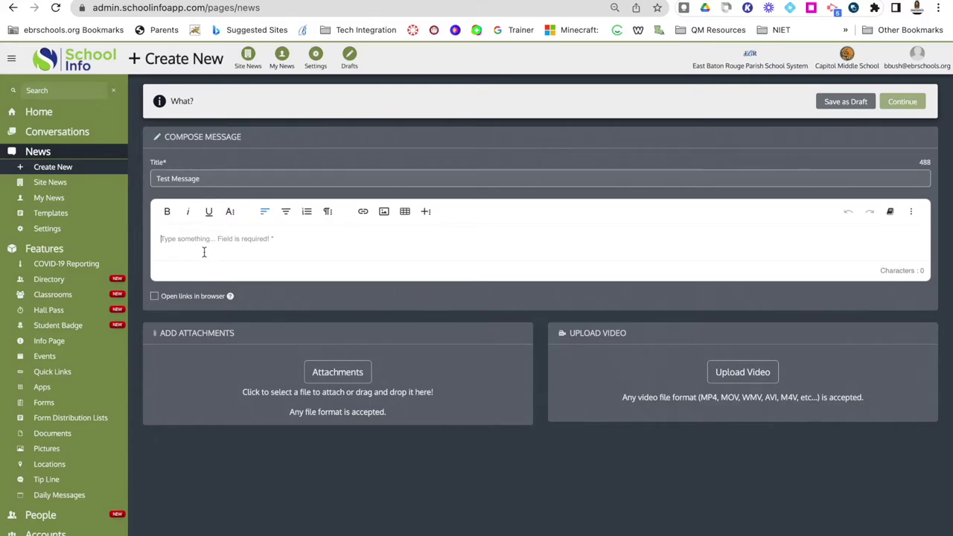
pyautogui.write('This is a test')
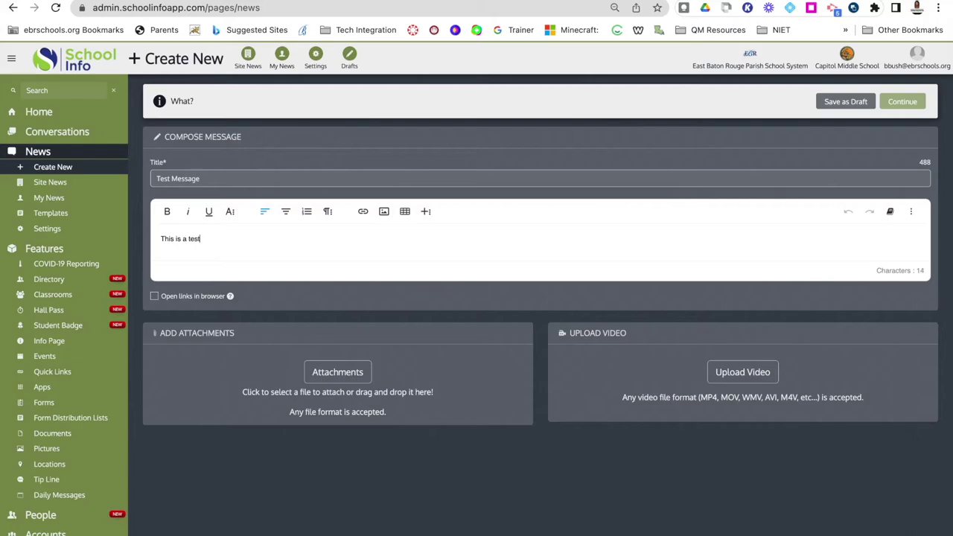
pyautogui.write('.')
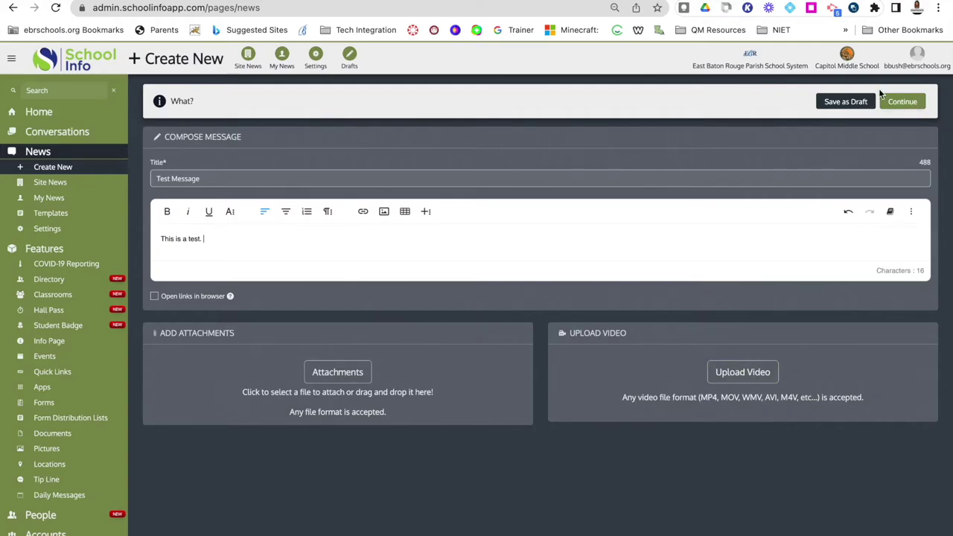
# Save the Test Message post as a draft and reopen it from the Drafts list.
pyautogui.click(898, 107)
pyautogui.click(841, 103)
pyautogui.click(350, 55)
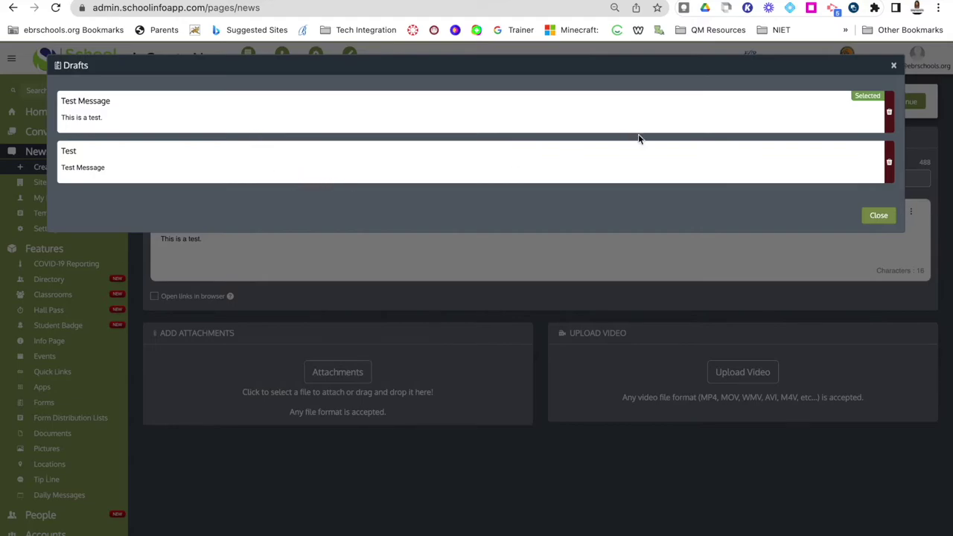
pyautogui.click(94, 102)
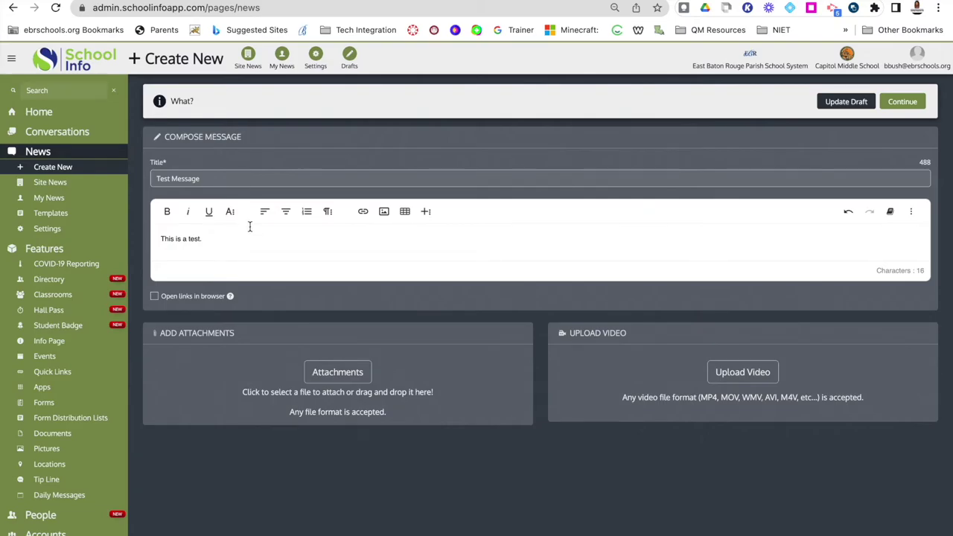
# Delete the Test Message draft, load the older Test draft, and select its 'Test Message' body text.
pyautogui.click(349, 54)
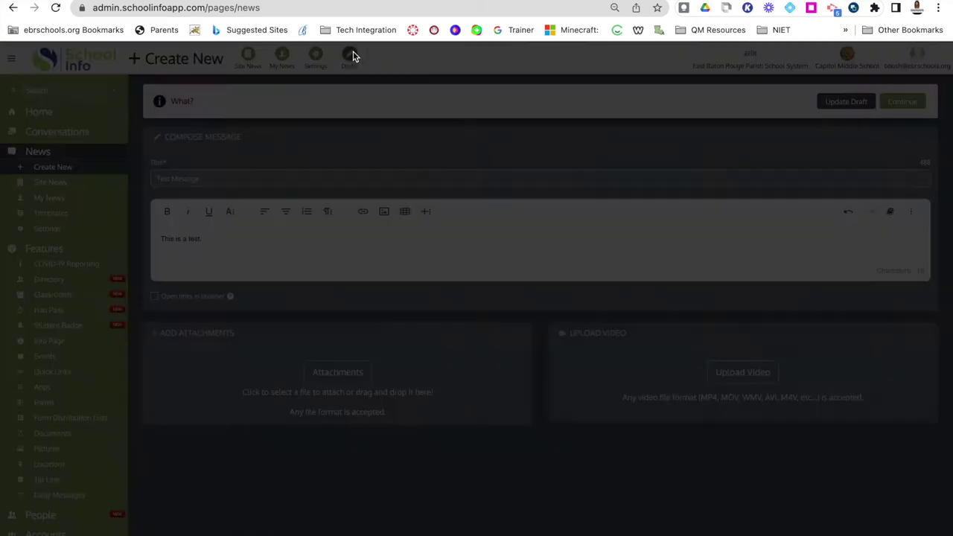
pyautogui.click(889, 111)
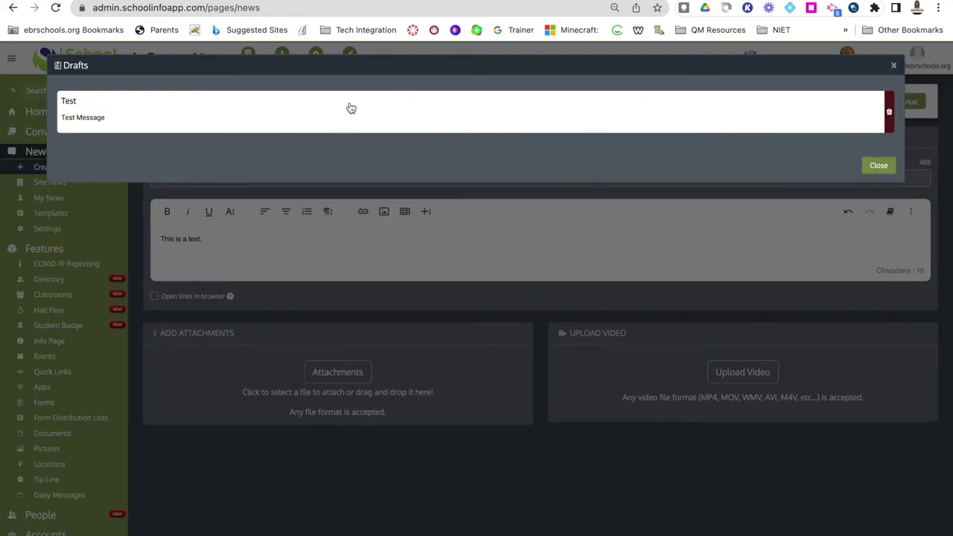
pyautogui.click(100, 118)
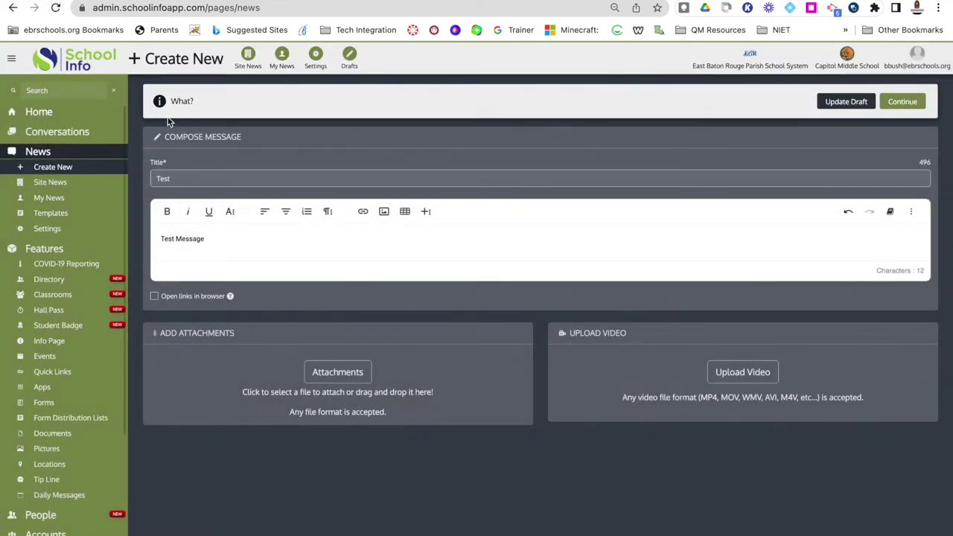
pyautogui.click(218, 238)
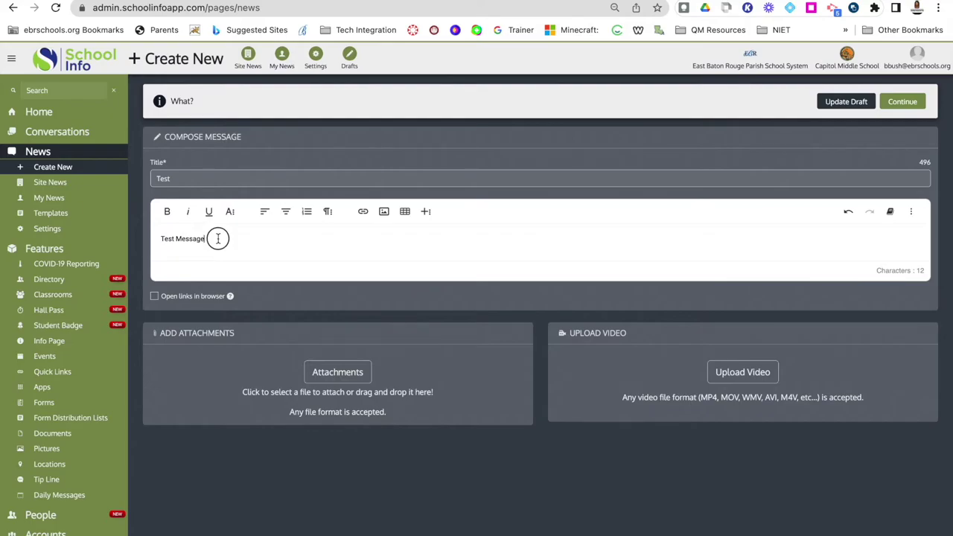
pyautogui.moveTo(218, 238); pyautogui.dragTo(149, 236)
pyautogui.click(363, 212)
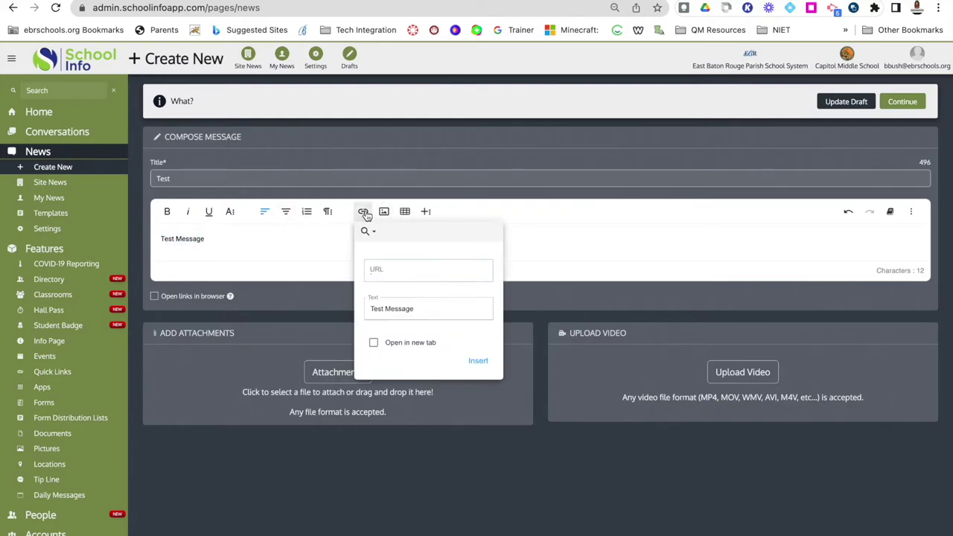
pyautogui.write('ww')
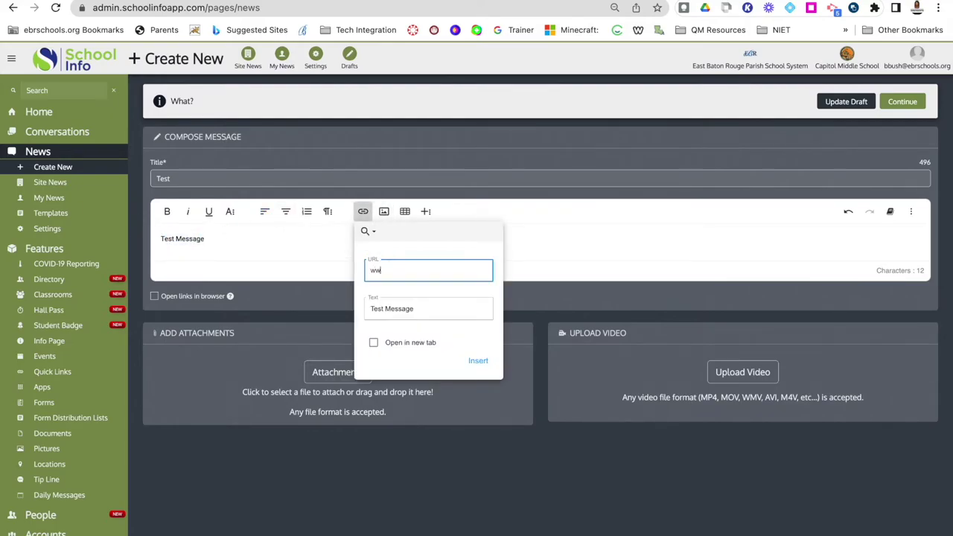
pyautogui.write('w.google.com')
pyautogui.click(478, 360)
pyautogui.click(293, 251)
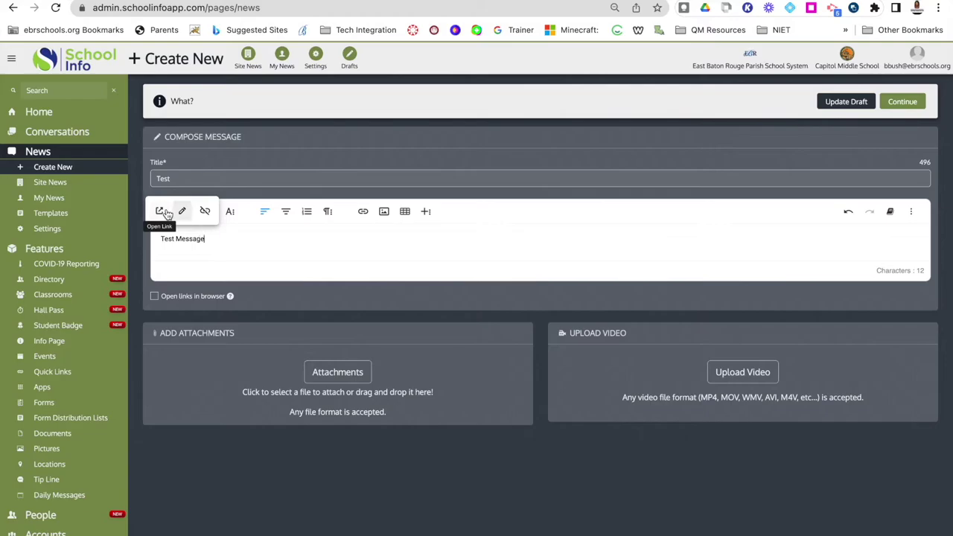
pyautogui.click(205, 211)
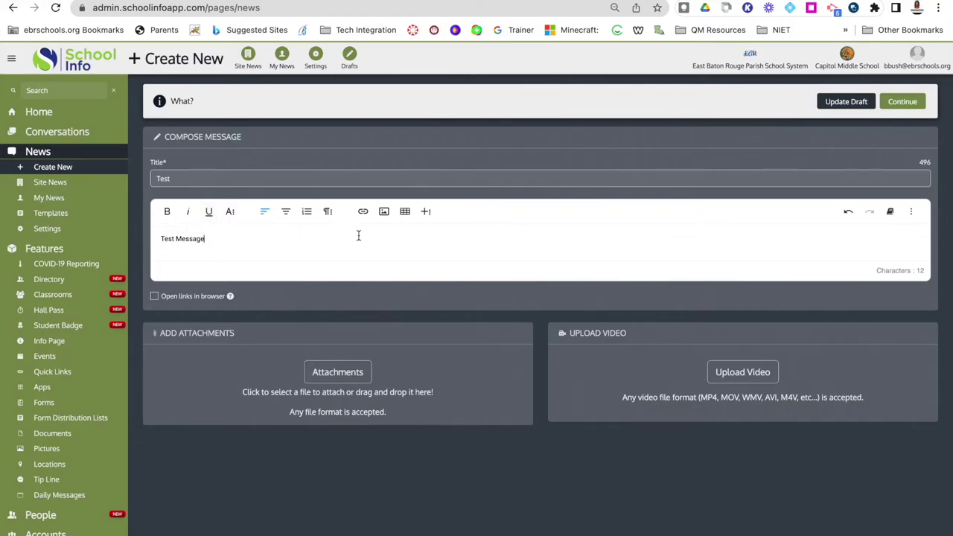
# Delete the Test draft from the Drafts list and close the now-empty list.
pyautogui.click(349, 55)
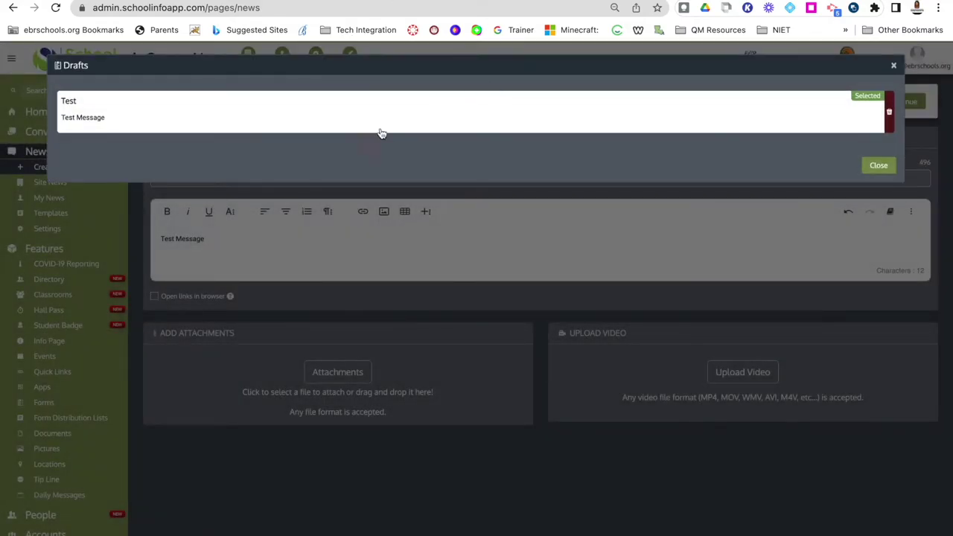
pyautogui.click(889, 114)
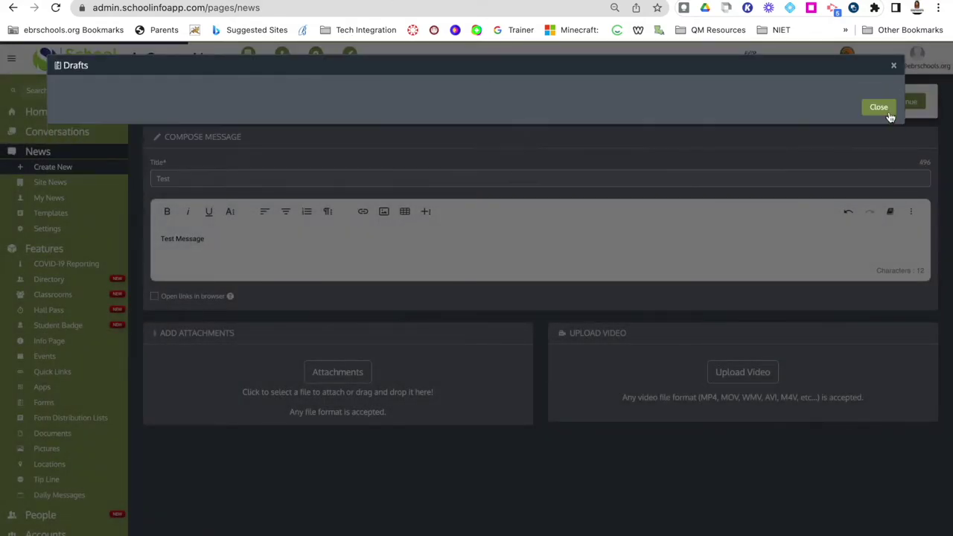
pyautogui.click(883, 111)
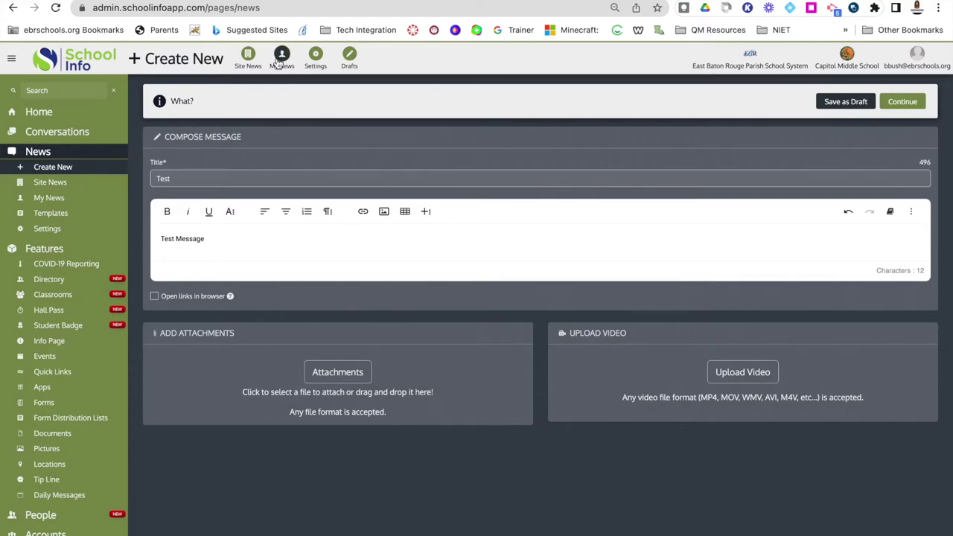
# In news Settings > Categories, view Event Alerts - Daily's subscribers, then open its Edit form.
pyautogui.click(316, 55)
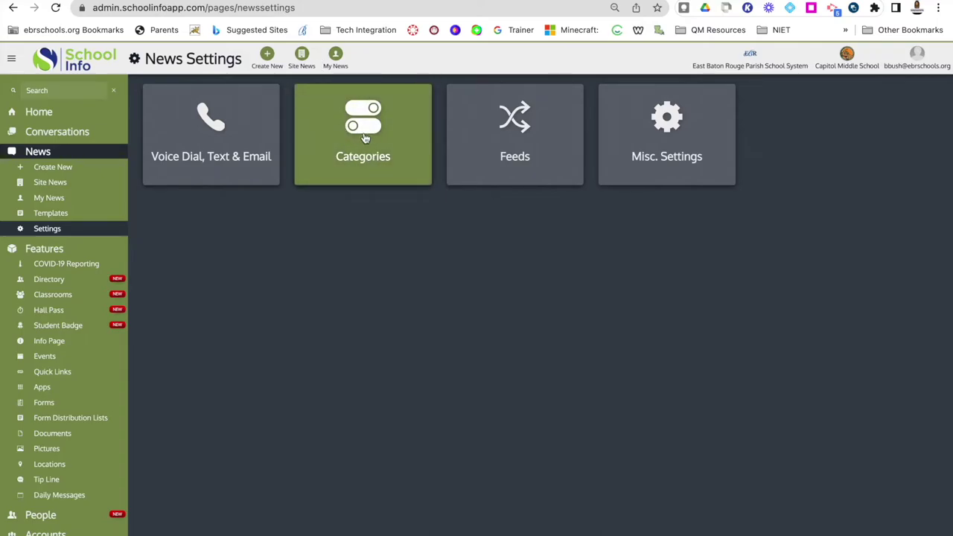
pyautogui.click(365, 137)
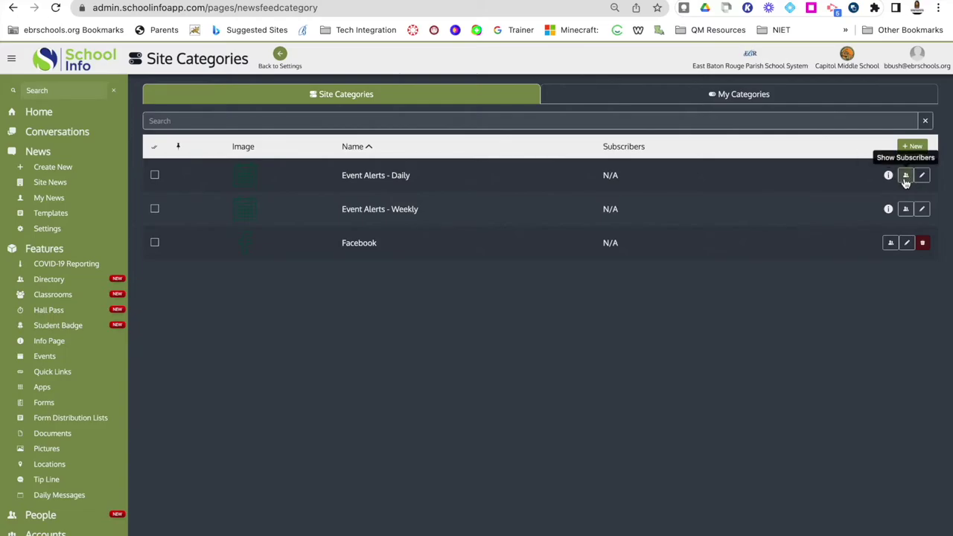
pyautogui.click(908, 180)
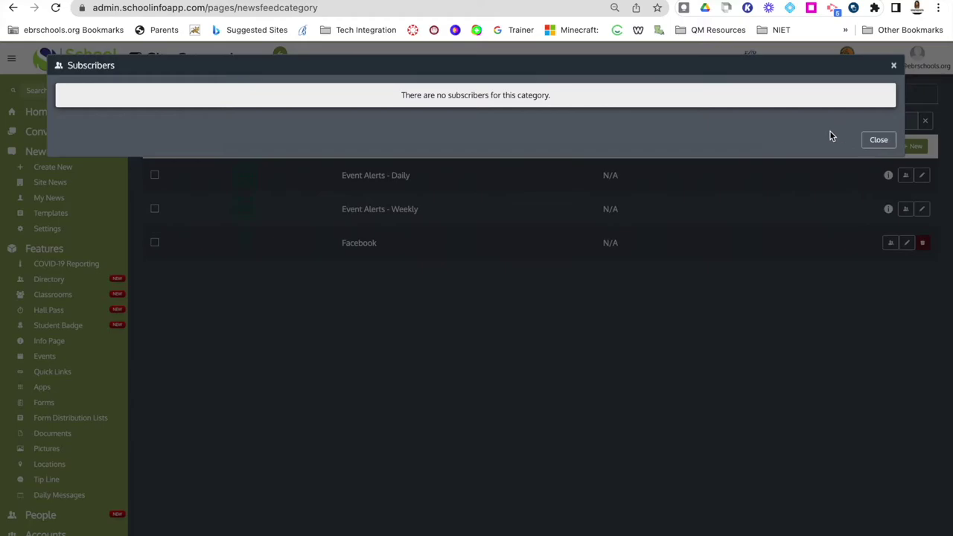
pyautogui.click(872, 140)
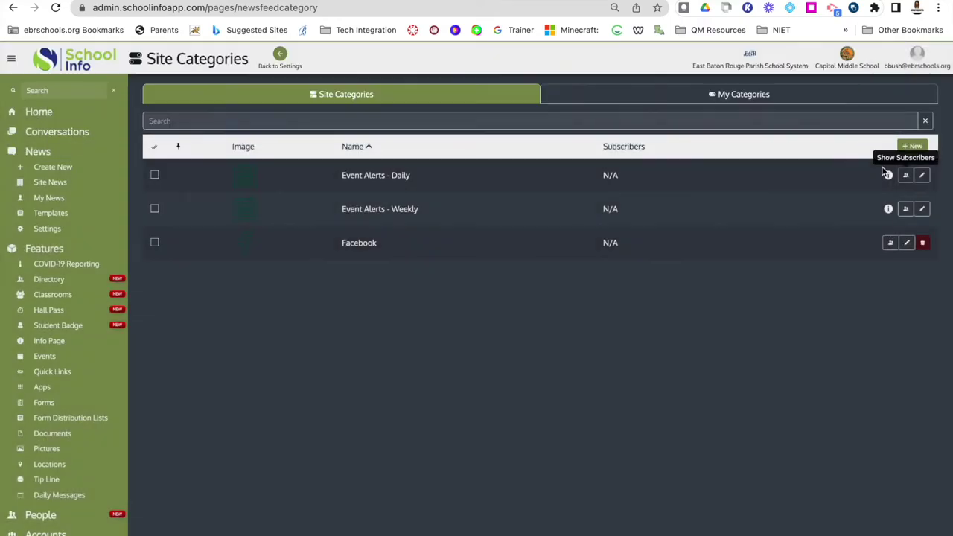
pyautogui.click(923, 177)
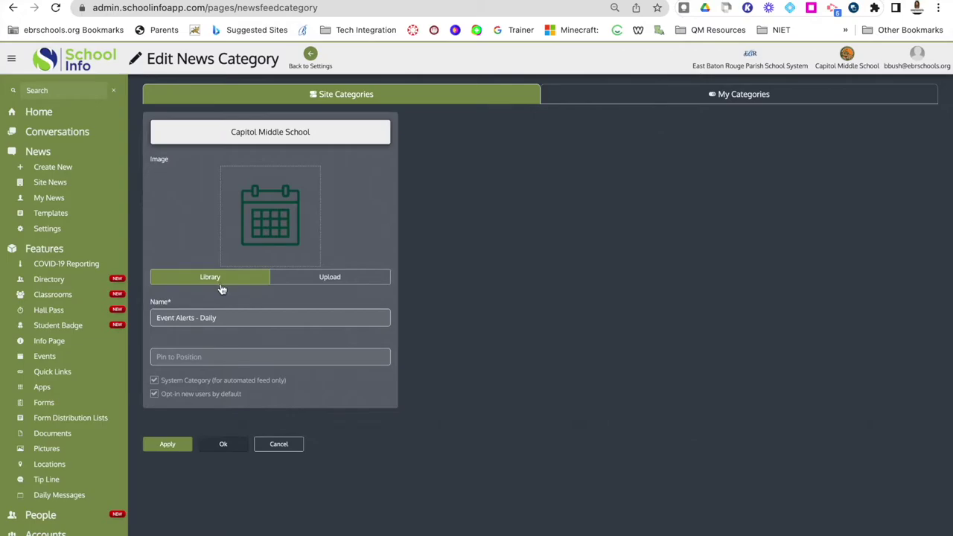
# Try the ios7 calendar icon showing 16 as the category image, then cancel without saving.
pyautogui.click(262, 255)
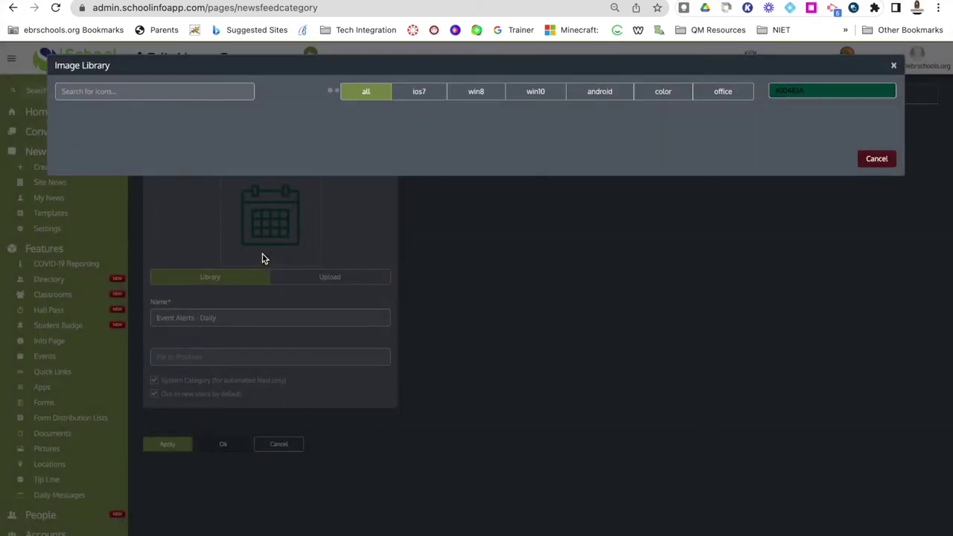
pyautogui.click(417, 95)
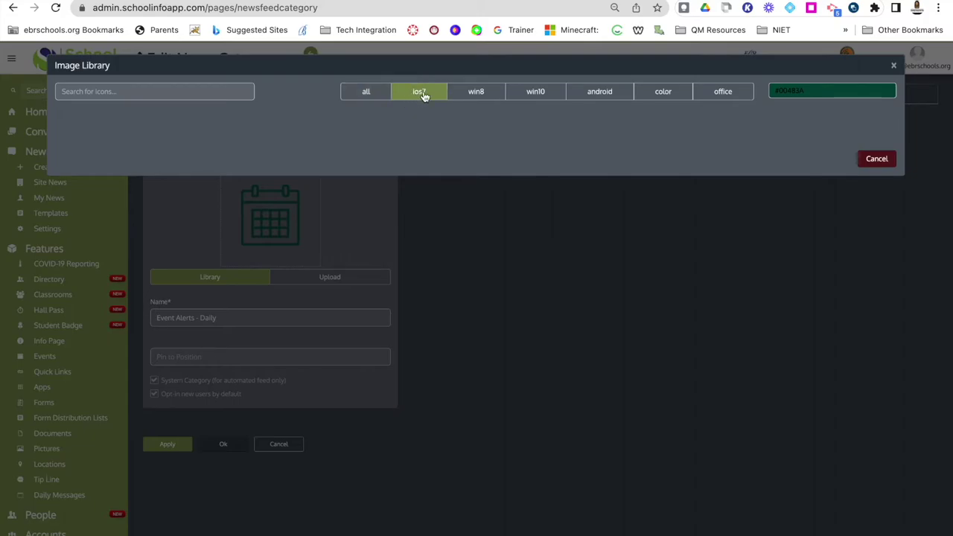
pyautogui.click(177, 93)
pyautogui.write('calendar')
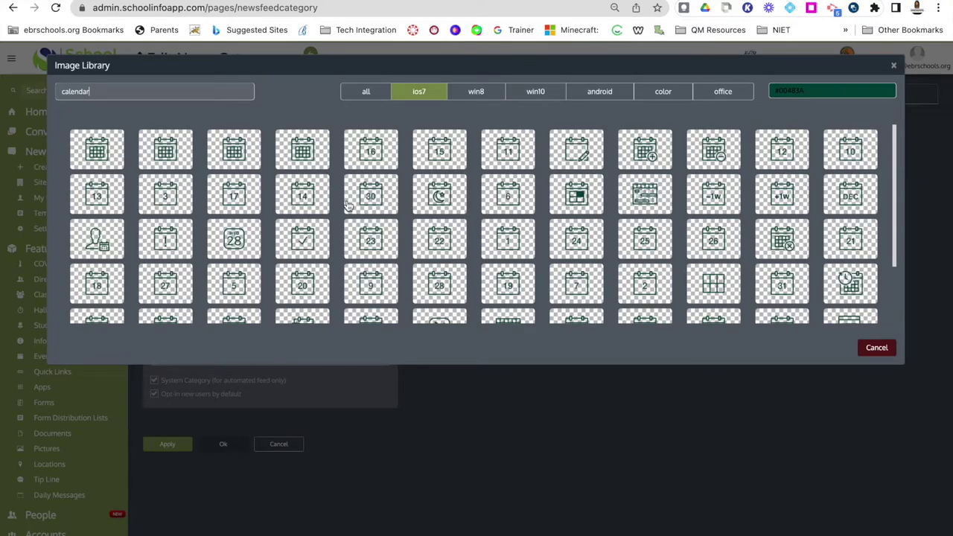
pyautogui.click(370, 148)
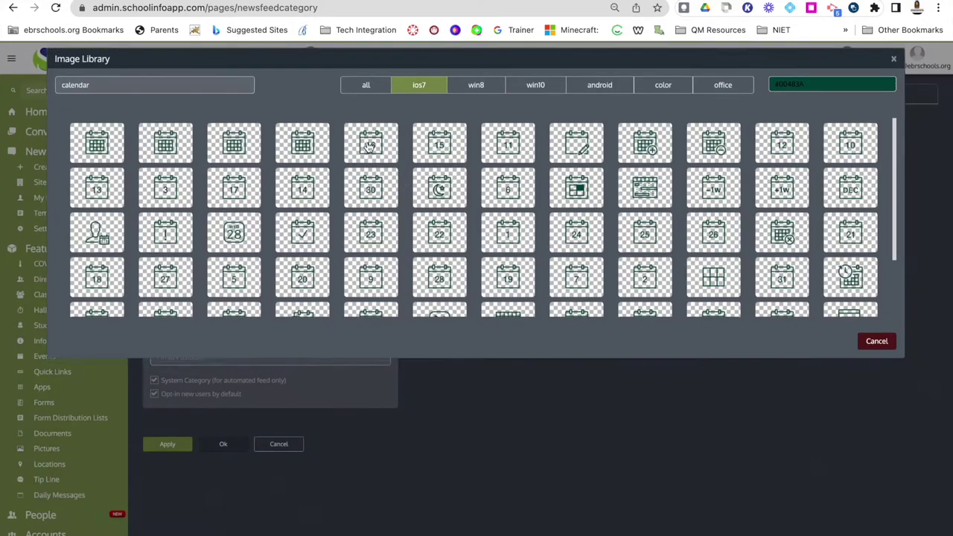
pyautogui.moveTo(269, 226)
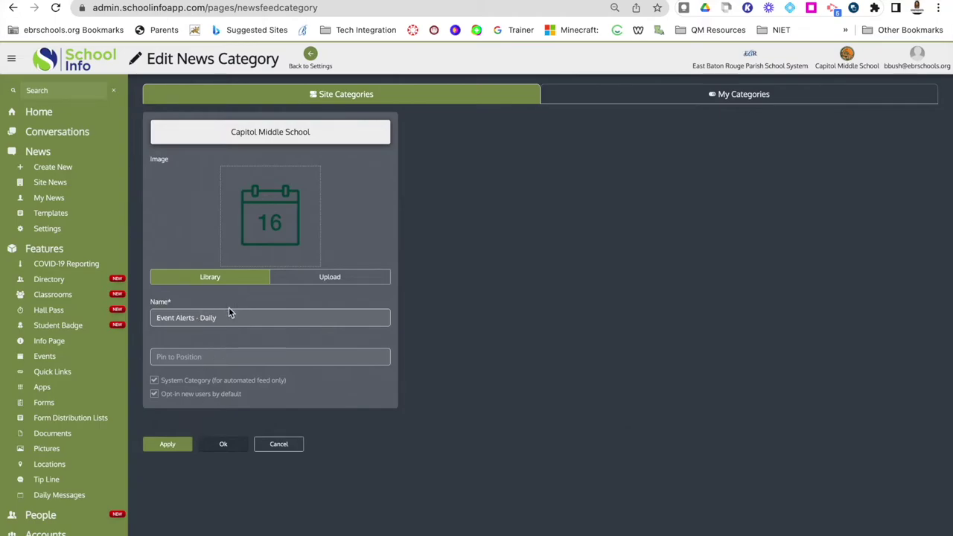
pyautogui.click(176, 448)
pyautogui.click(287, 446)
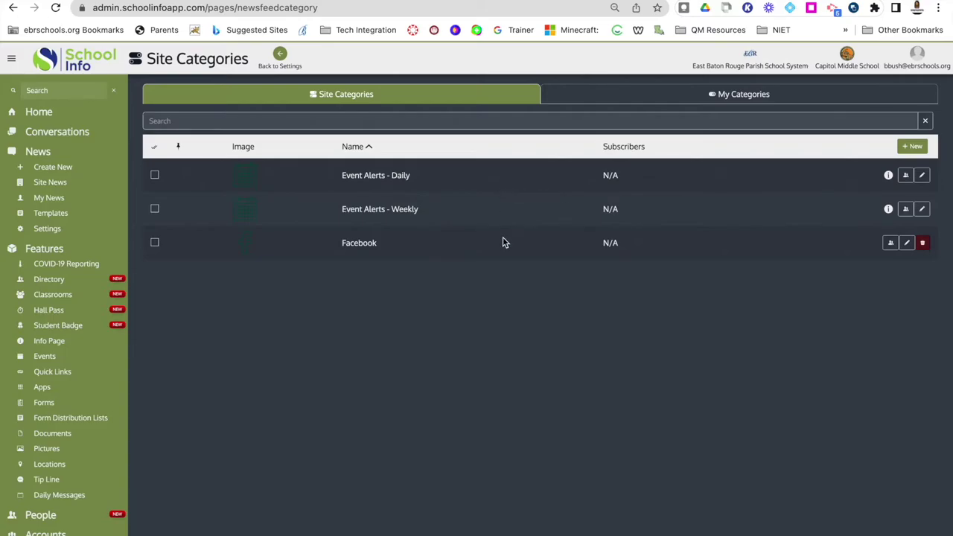
# Start a new news category and choose the 'cal' library icon showing 2 as its image.
pyautogui.click(914, 148)
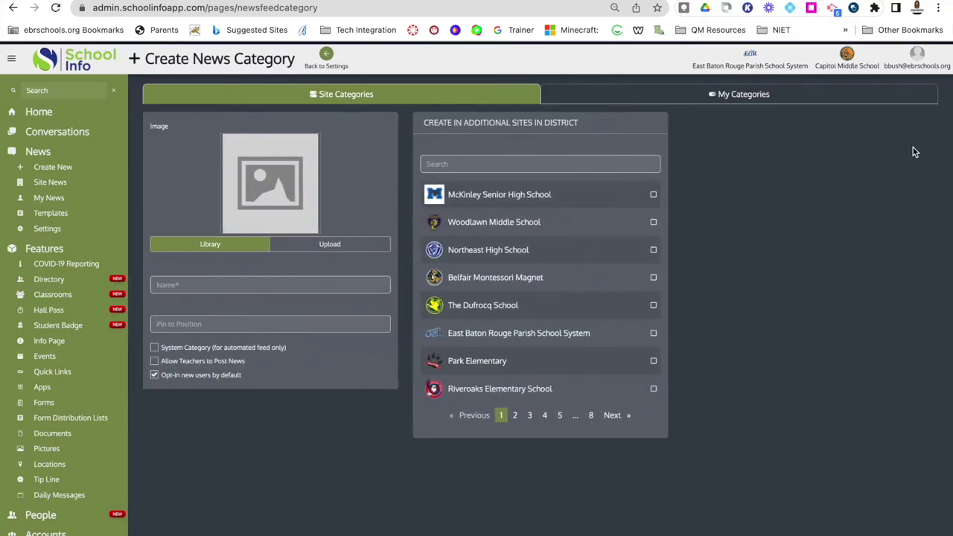
pyautogui.moveTo(250, 171)
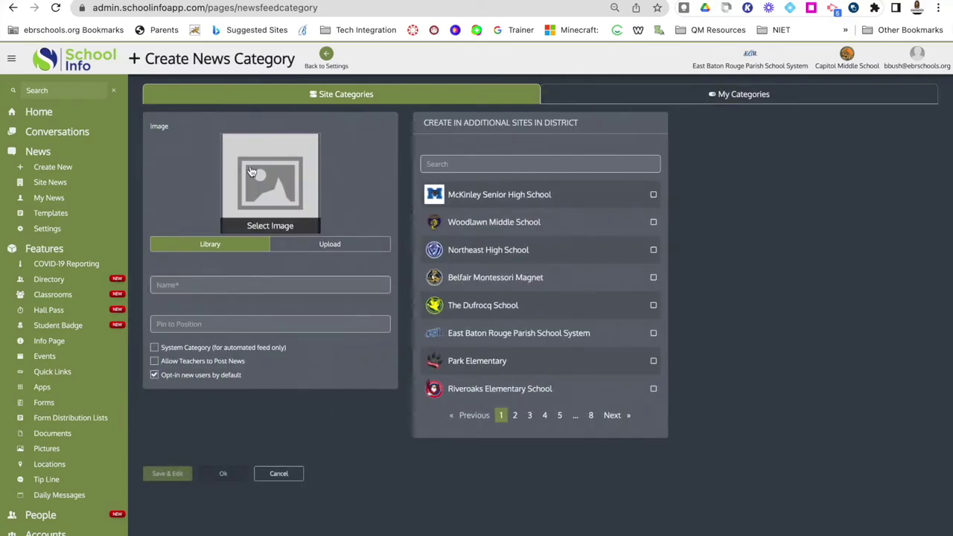
pyautogui.click(265, 227)
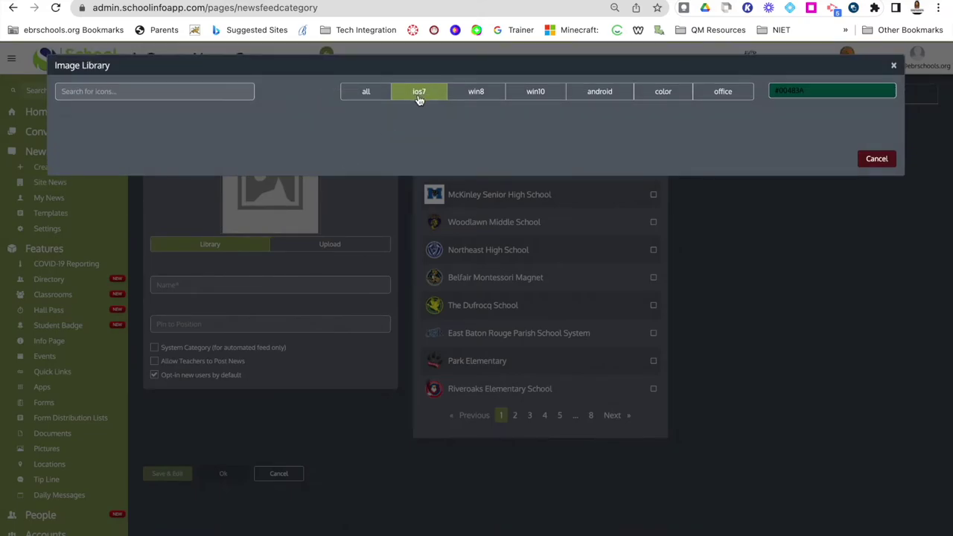
pyautogui.click(237, 99)
pyautogui.write('calendar')
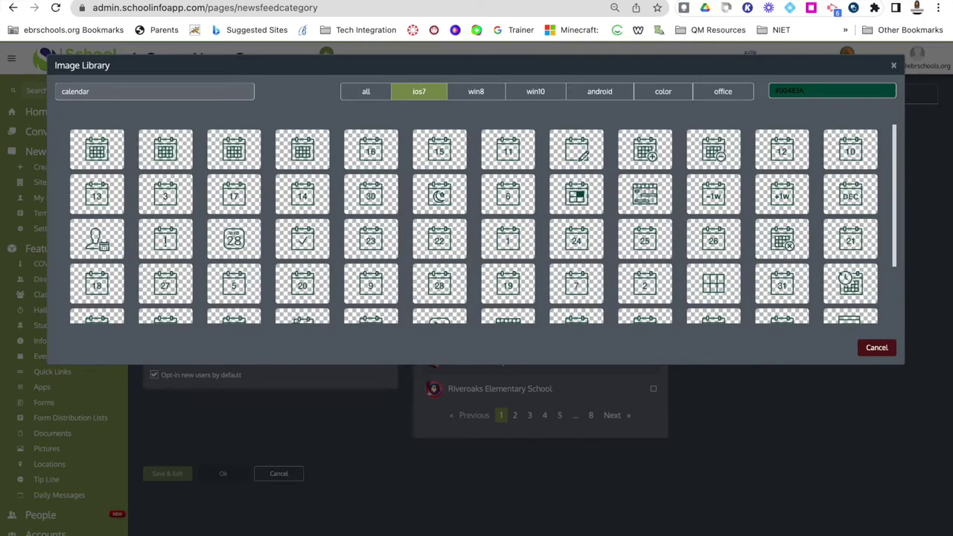
pyautogui.click(664, 287)
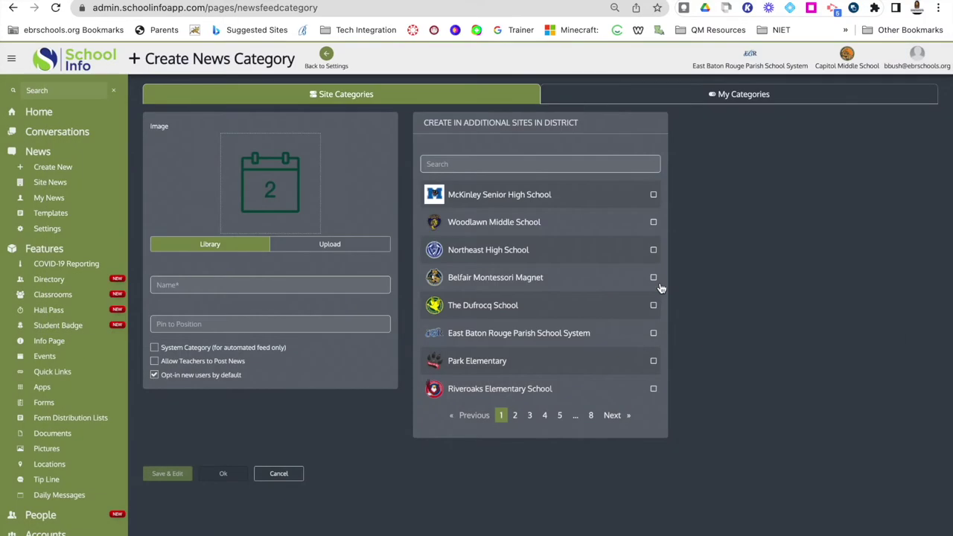
# Name the new category 'Test' and save it with Save & Edit.
pyautogui.click(253, 282)
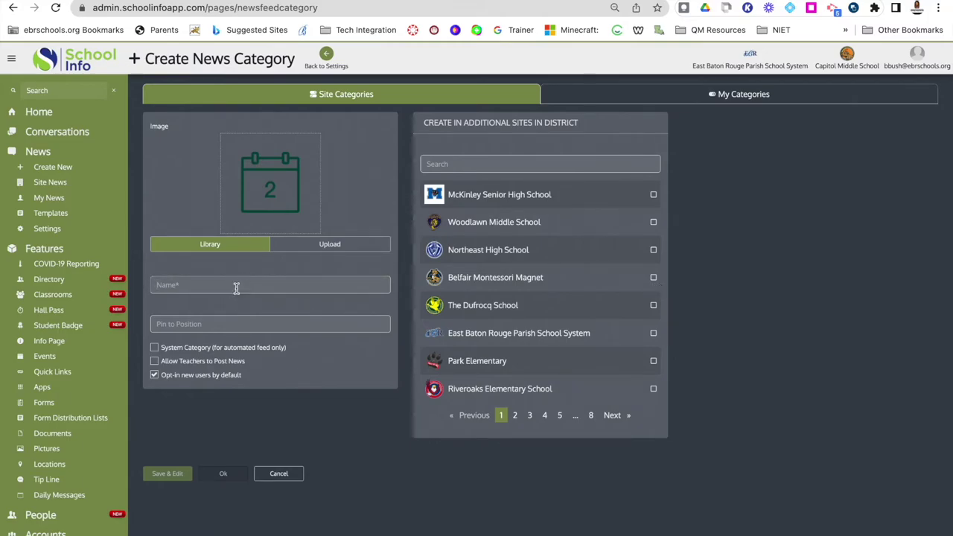
pyautogui.write('Test')
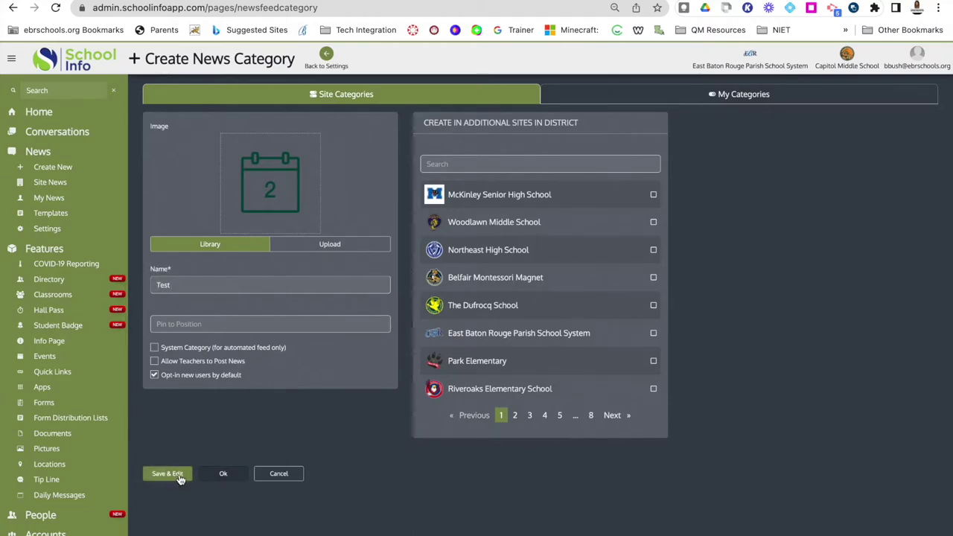
pyautogui.click(179, 478)
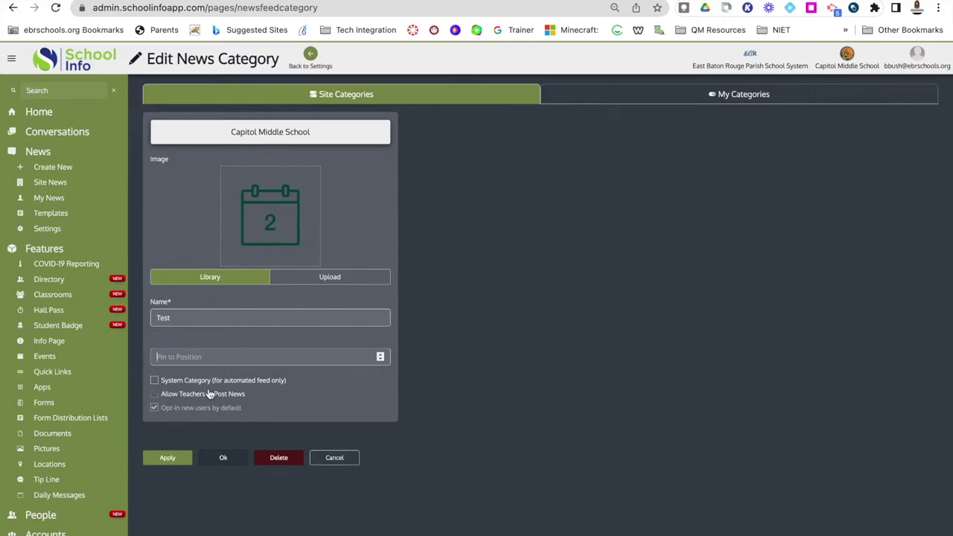
# Enable and apply Allow Teachers to Post News, then delete the Test category, confirming Yes.
pyautogui.click(156, 396)
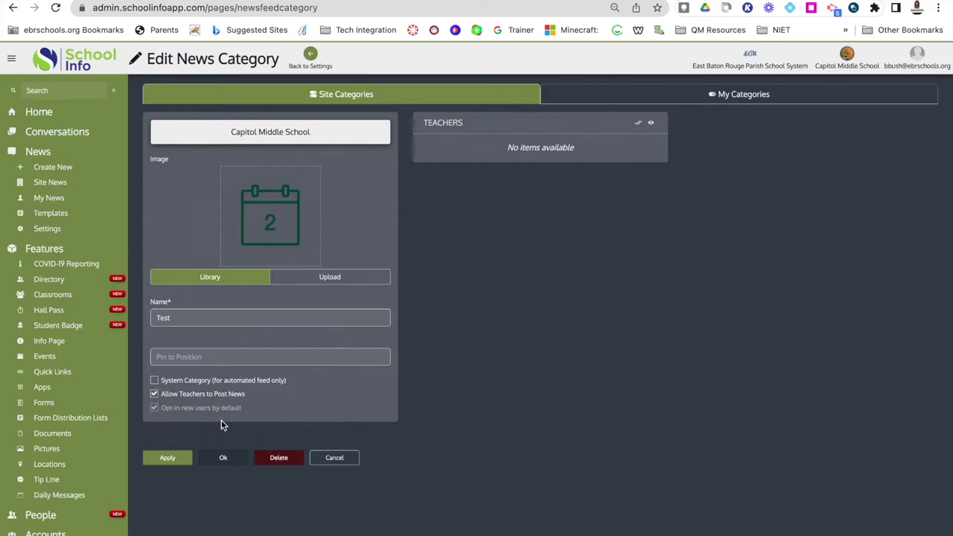
pyautogui.click(177, 465)
pyautogui.click(288, 461)
pyautogui.click(669, 162)
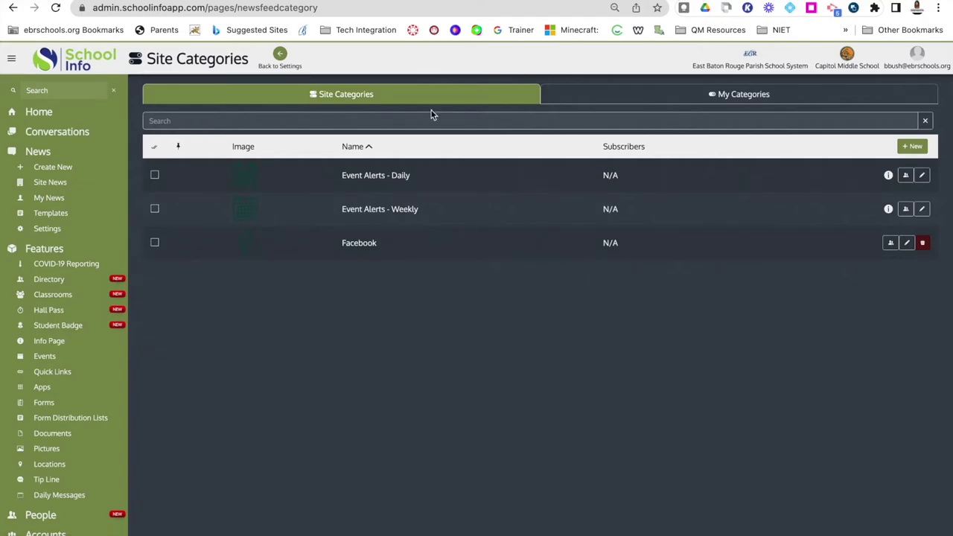
# Open the news feed list and start a new RSS feed, then cancel it.
pyautogui.click(281, 58)
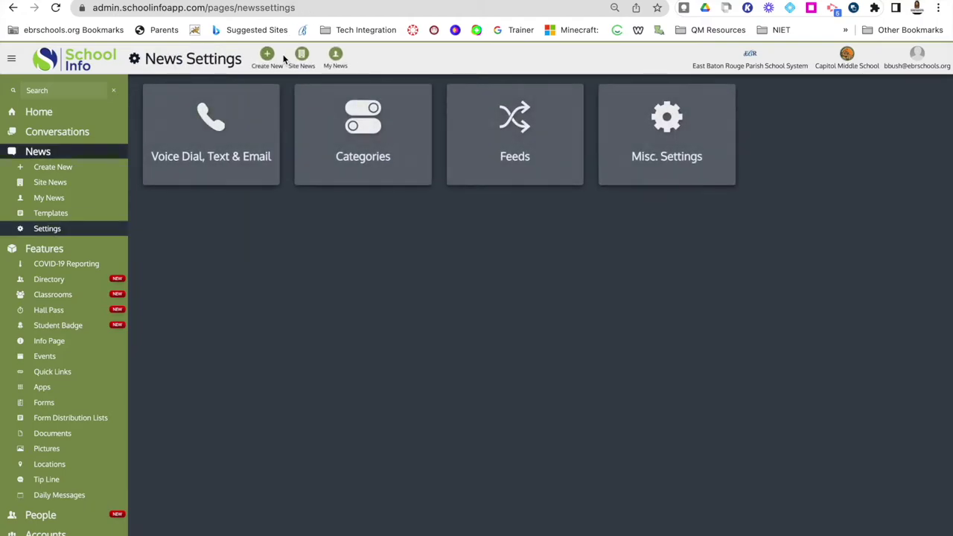
pyautogui.click(522, 135)
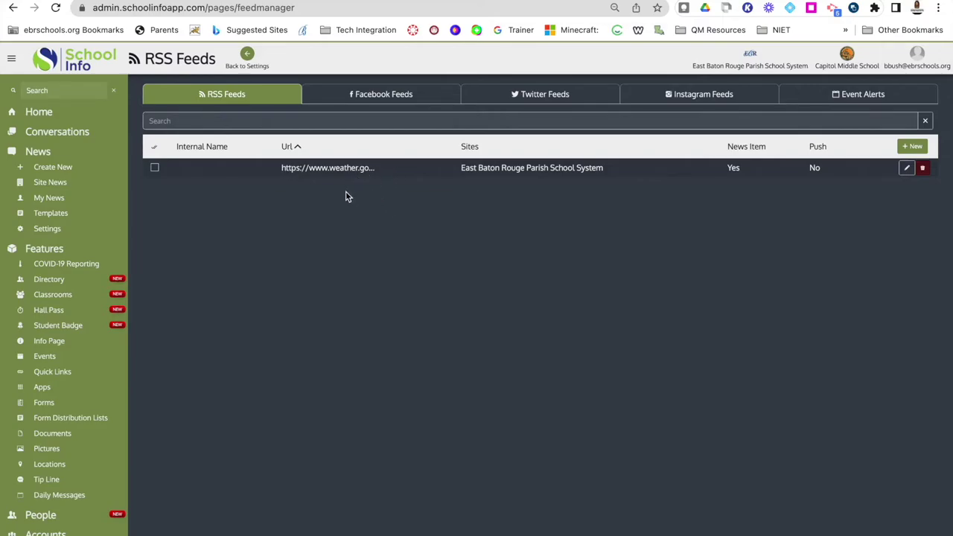
pyautogui.click(914, 147)
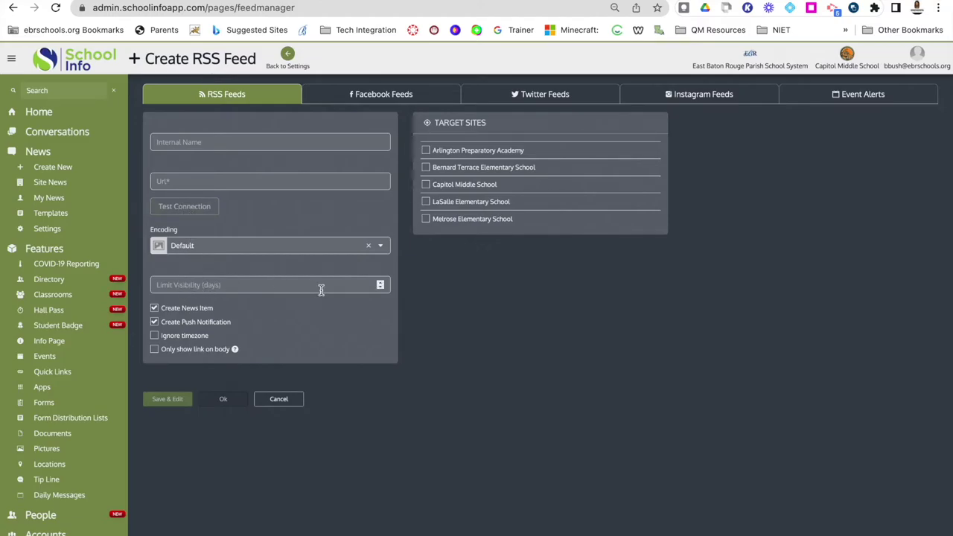
pyautogui.click(257, 286)
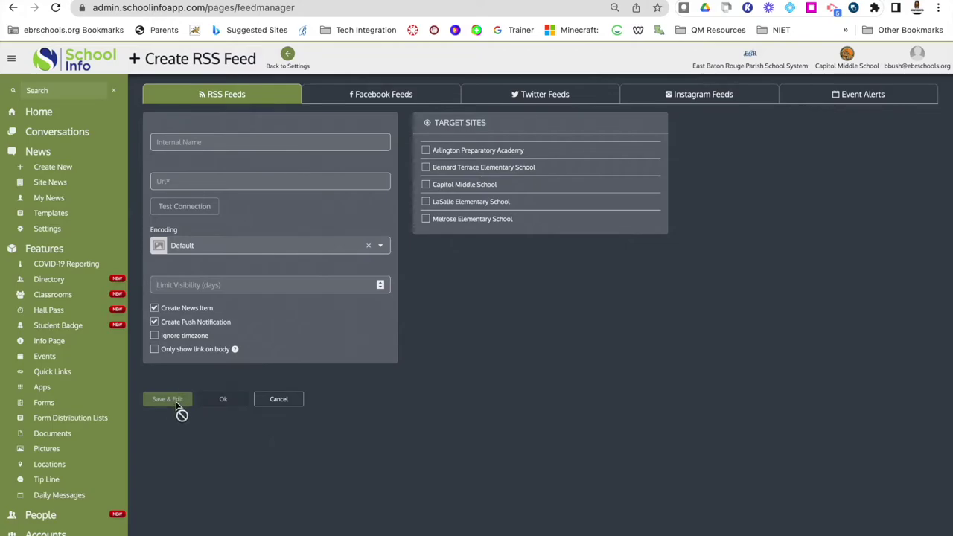
pyautogui.click(275, 402)
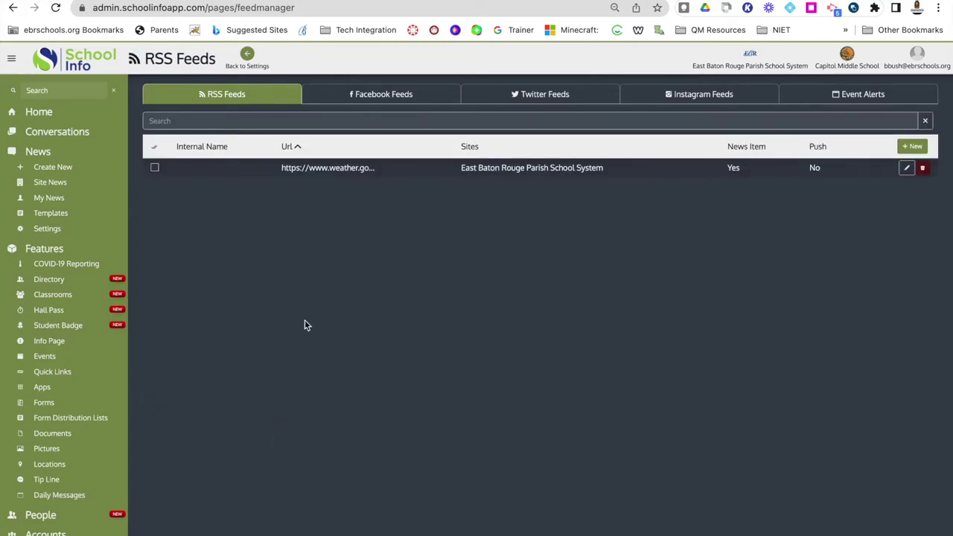
# Browse the Facebook, Twitter and Instagram feed lists, ending on the Event Alerts settings.
pyautogui.click(387, 99)
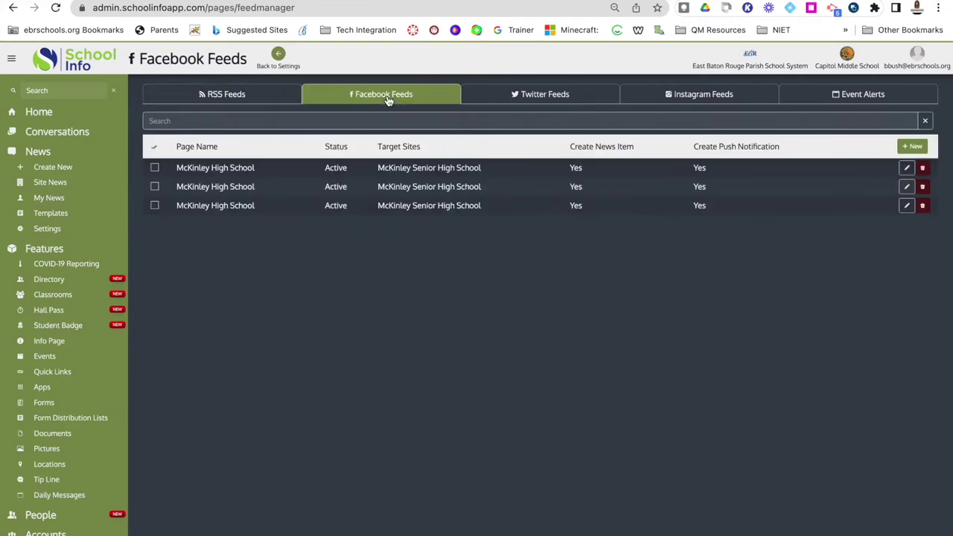
pyautogui.click(514, 96)
pyautogui.click(683, 100)
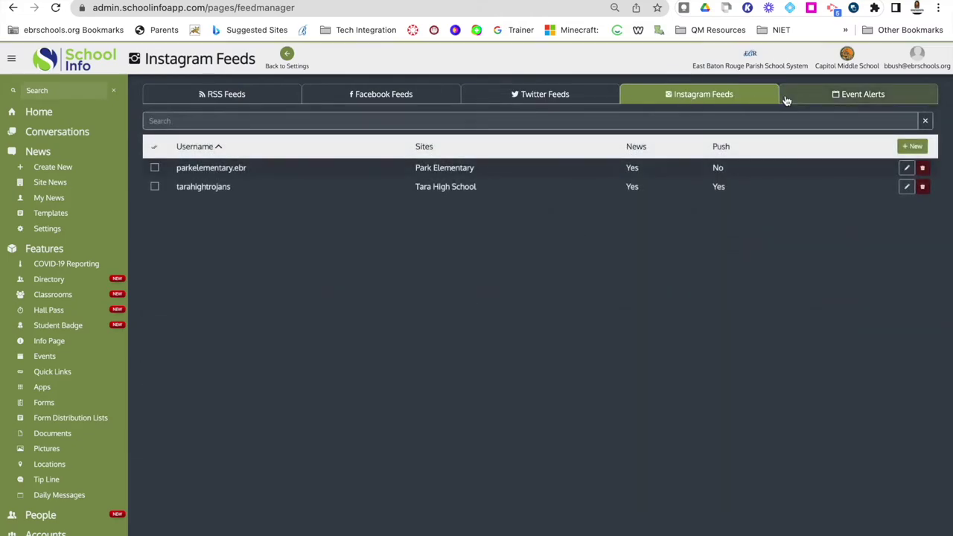
pyautogui.click(469, 96)
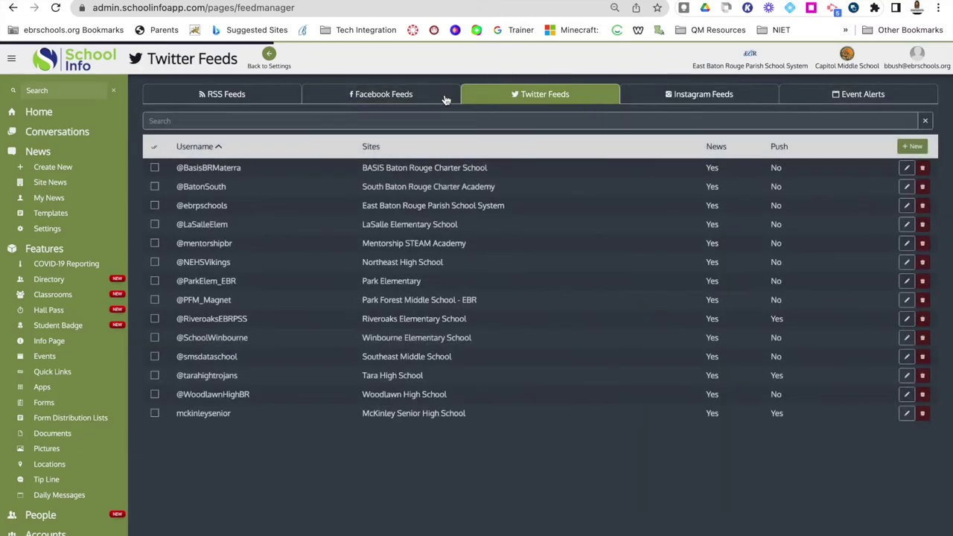
pyautogui.click(405, 96)
pyautogui.click(514, 94)
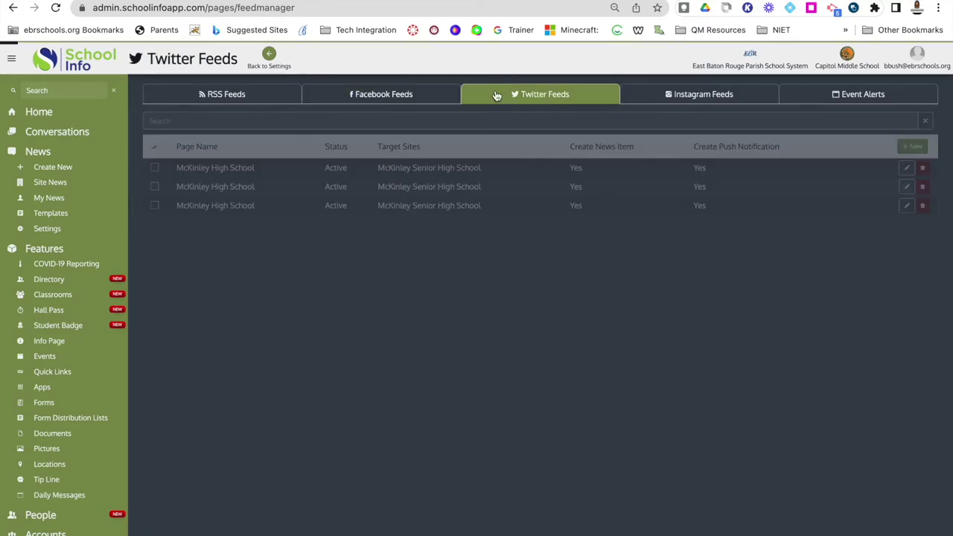
pyautogui.click(653, 95)
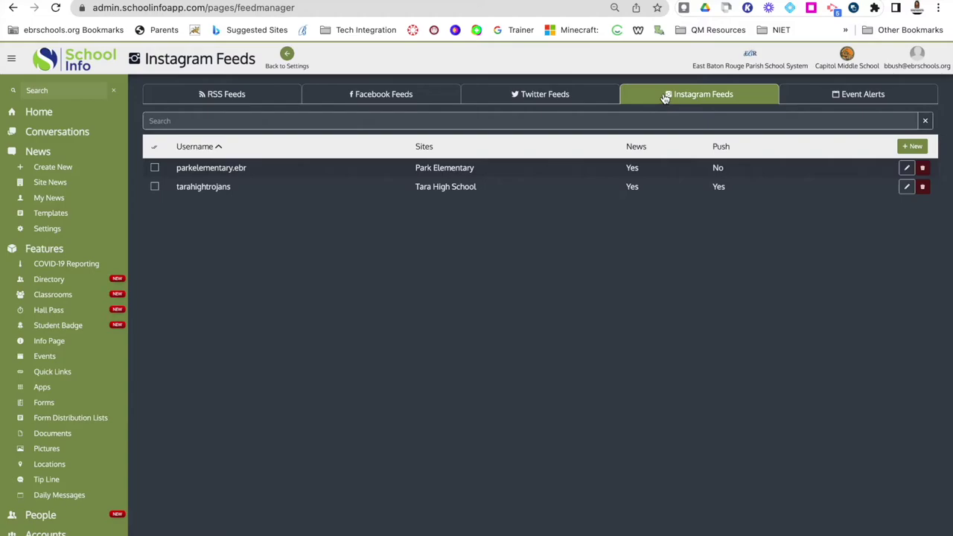
pyautogui.click(833, 99)
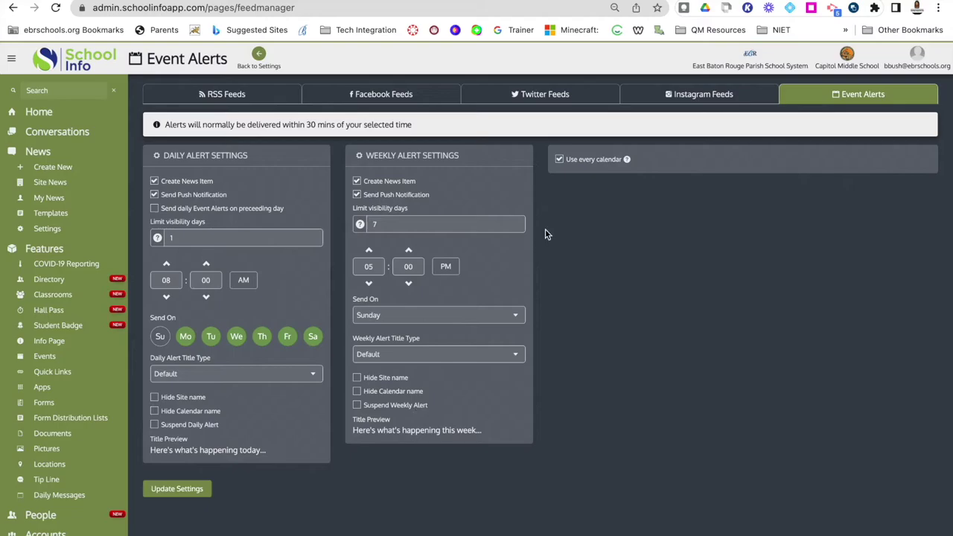
# Leave 'Use every calendar' unchecked for event alerts, showing the daily and weekly calendar lists.
pyautogui.click(560, 162)
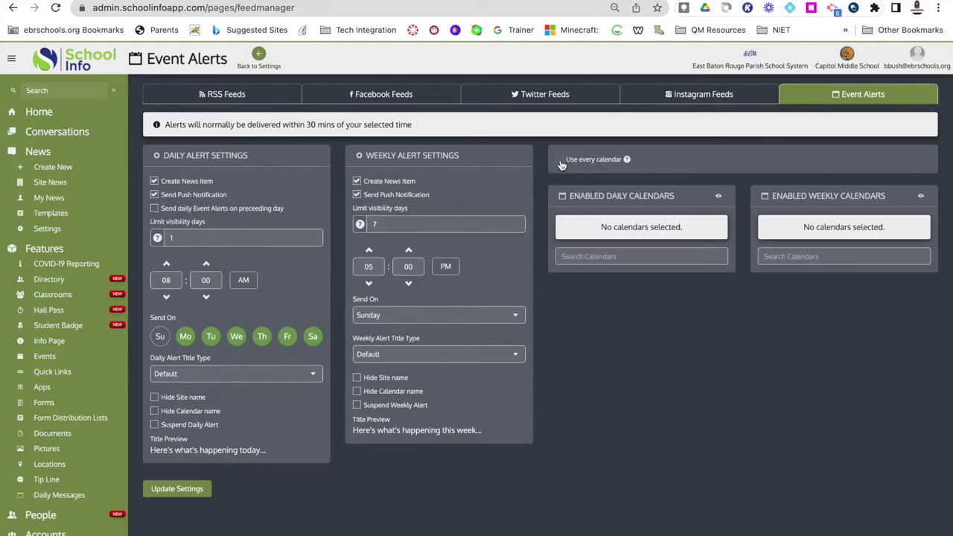
pyautogui.click(560, 162)
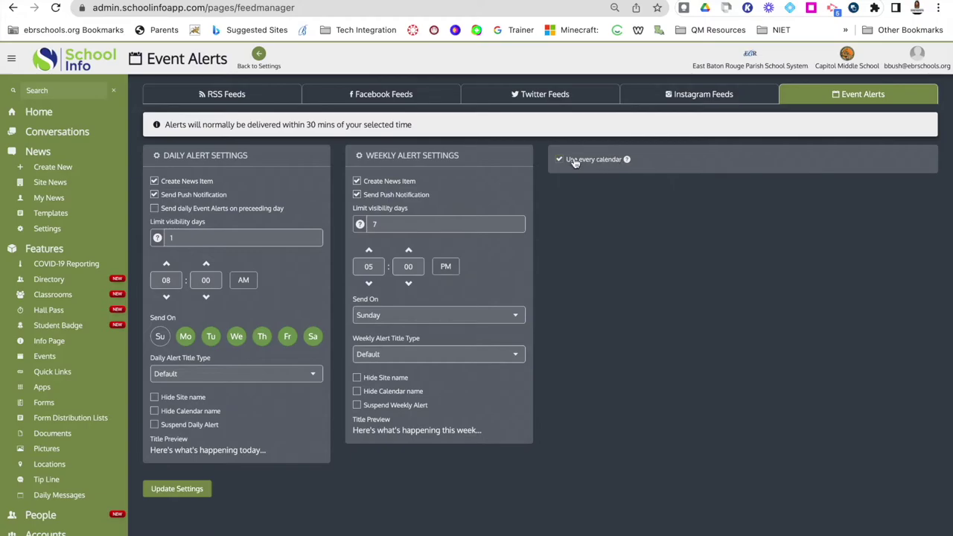
pyautogui.click(560, 162)
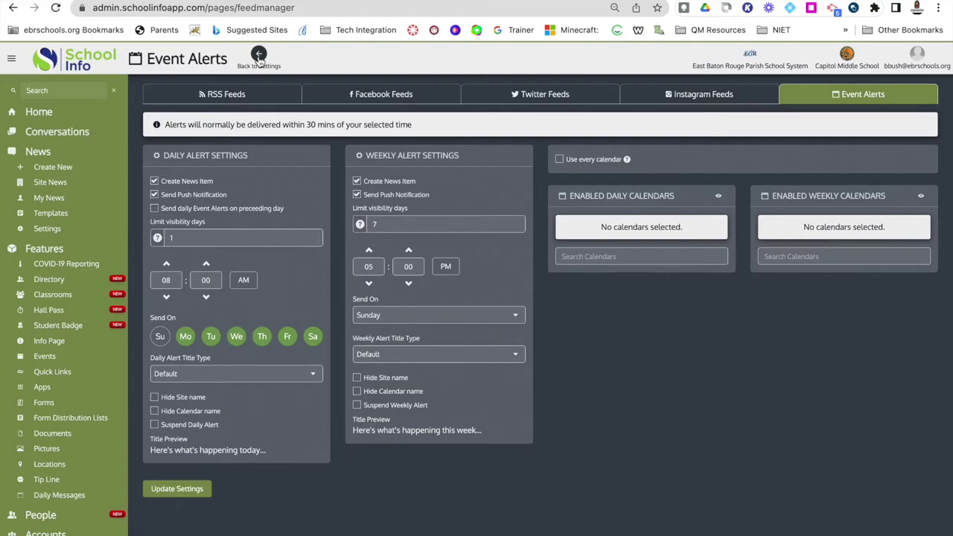
# Enter 9 over the 45-day news visibility limit, close that dialog, and return Home.
pyautogui.click(258, 56)
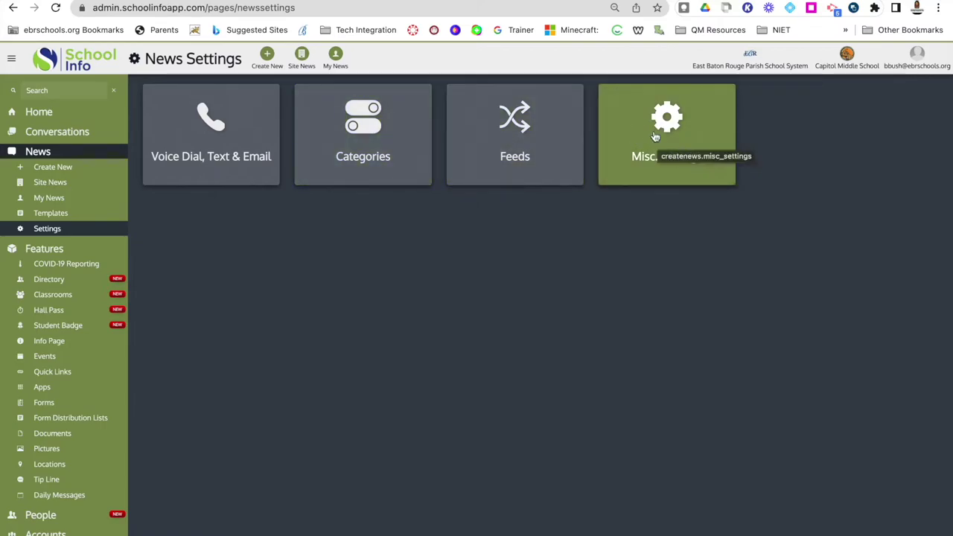
pyautogui.click(665, 155)
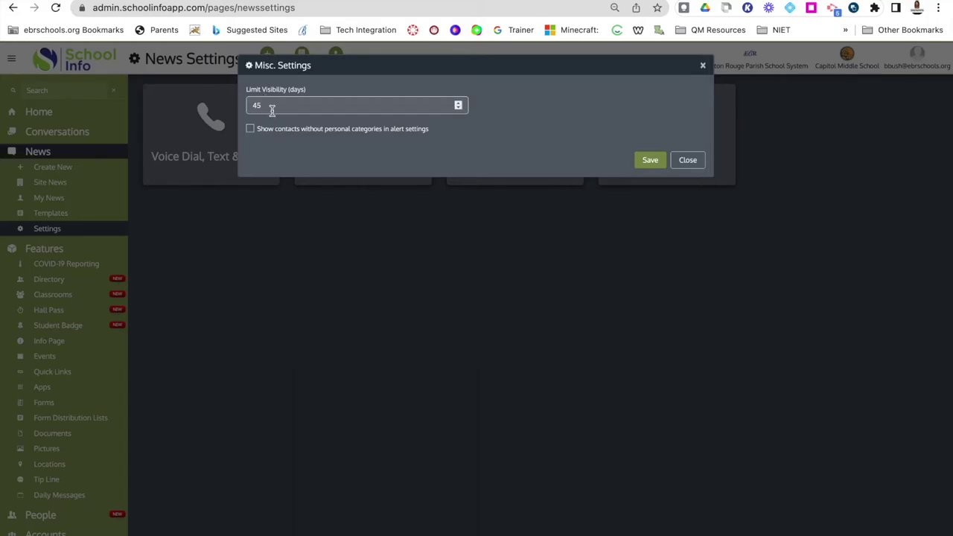
pyautogui.moveTo(271, 108); pyautogui.dragTo(229, 106)
pyautogui.write('99999')
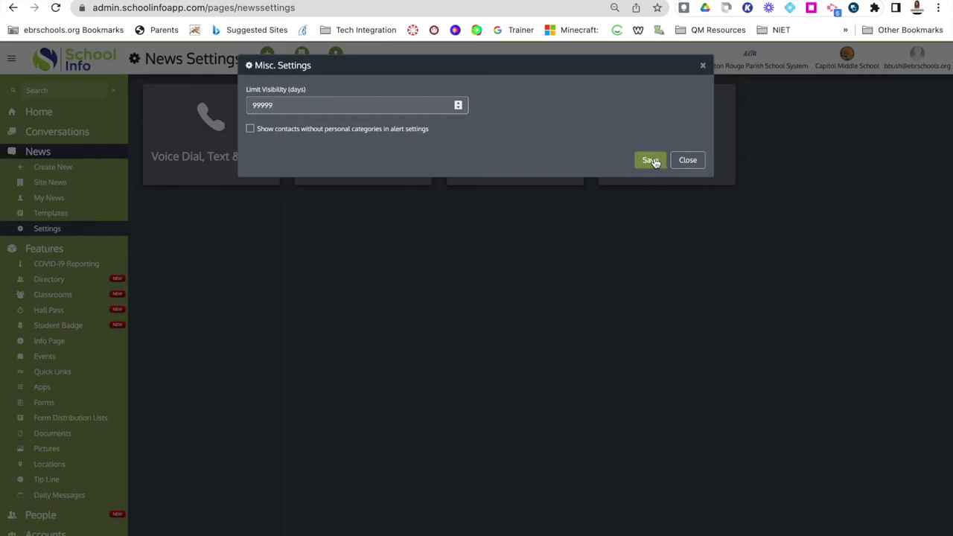
pyautogui.click(687, 162)
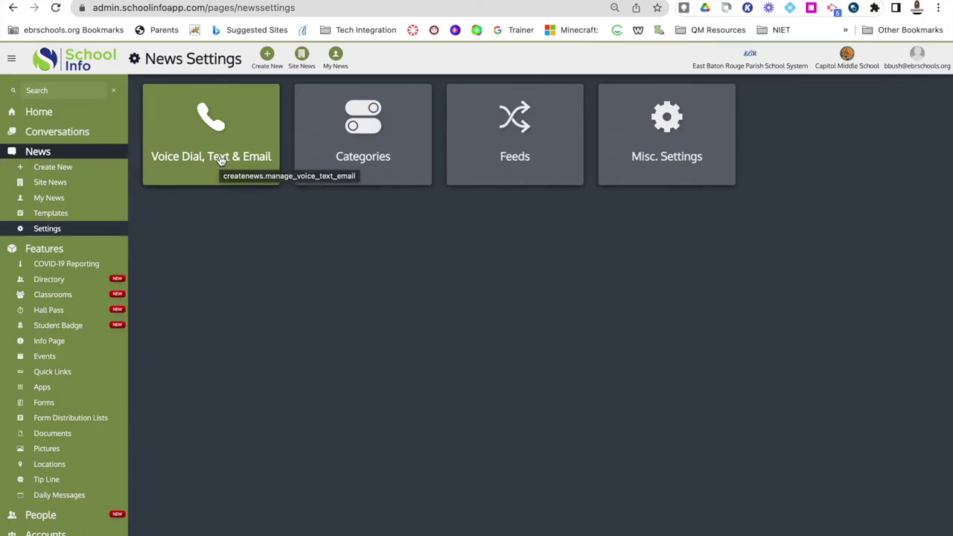
pyautogui.click(39, 112)
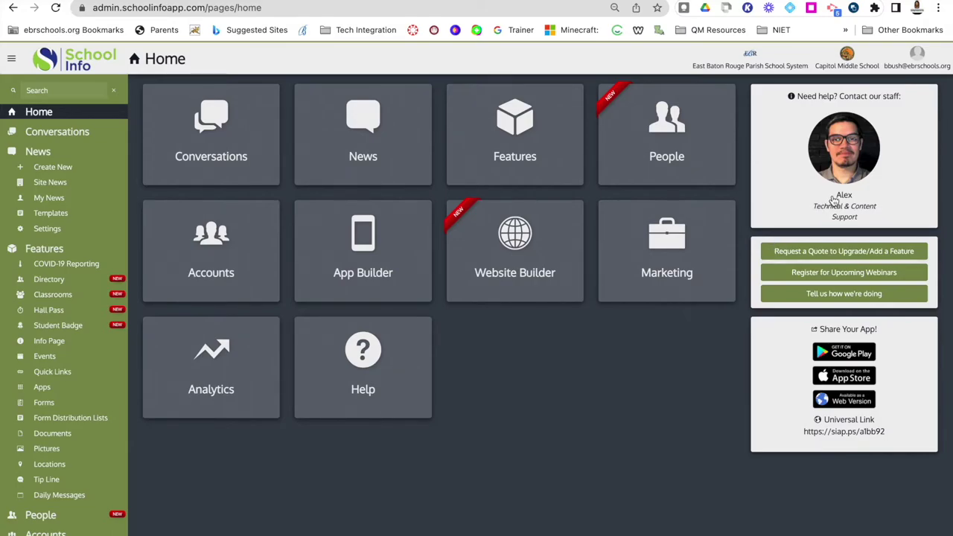
pyautogui.doubleClick(840, 201)
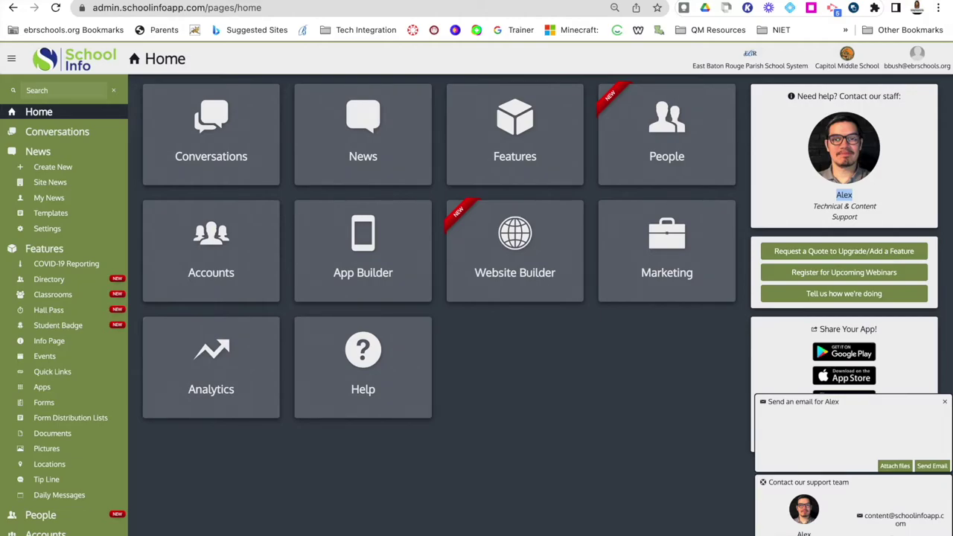
pyautogui.click(804, 509)
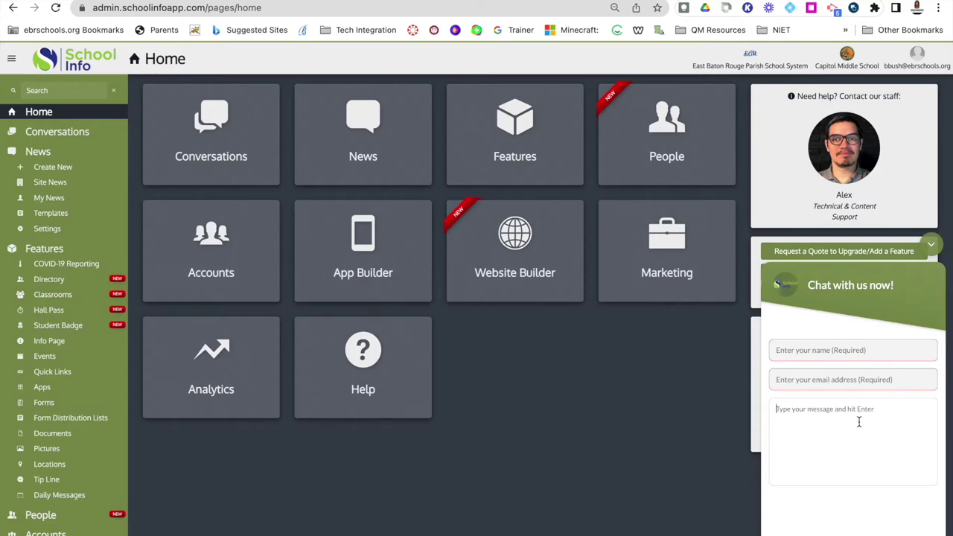
pyautogui.click(858, 421)
pyautogui.click(930, 251)
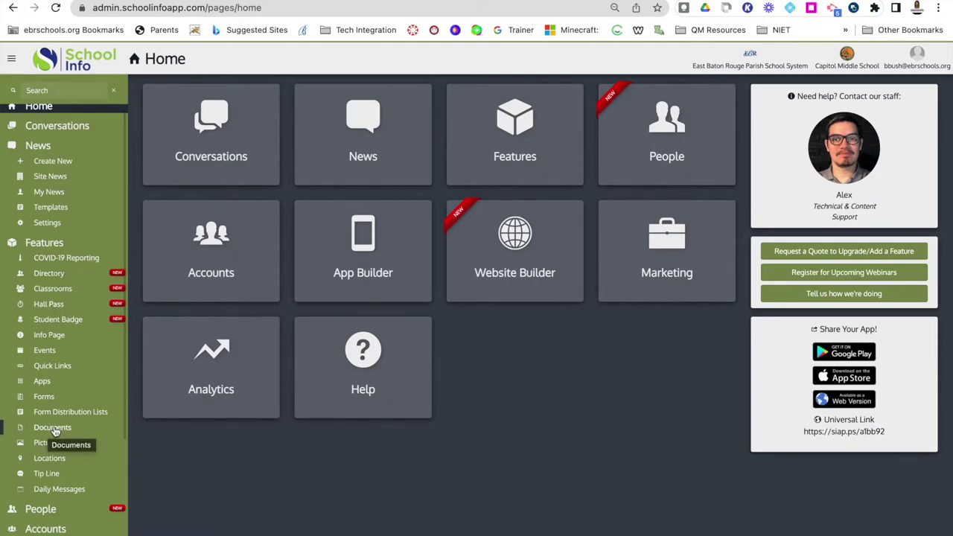
# Go from Features to Documents and open an empty Create Document form.
pyautogui.click(517, 134)
pyautogui.scroll(-2, 513, 215)
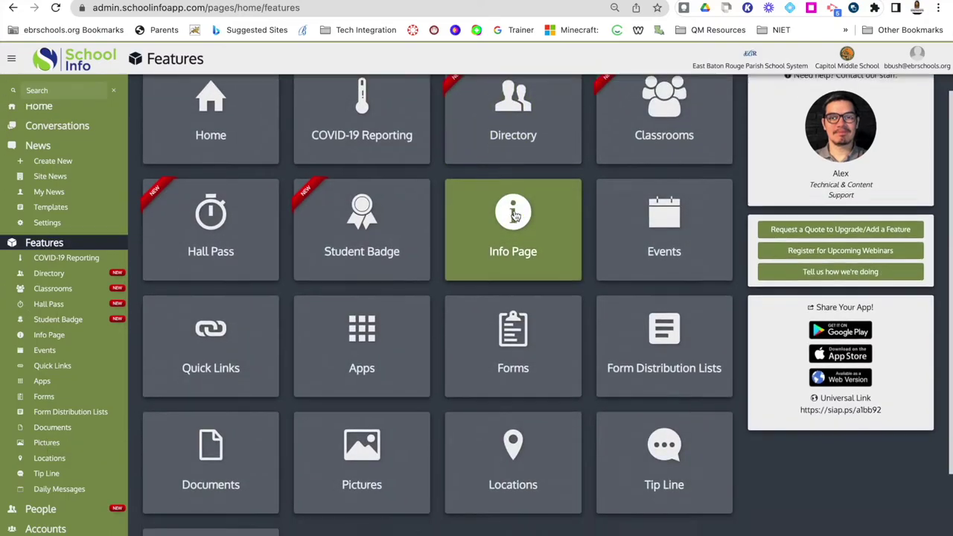
pyautogui.scroll(-1, 514, 215)
pyautogui.click(213, 405)
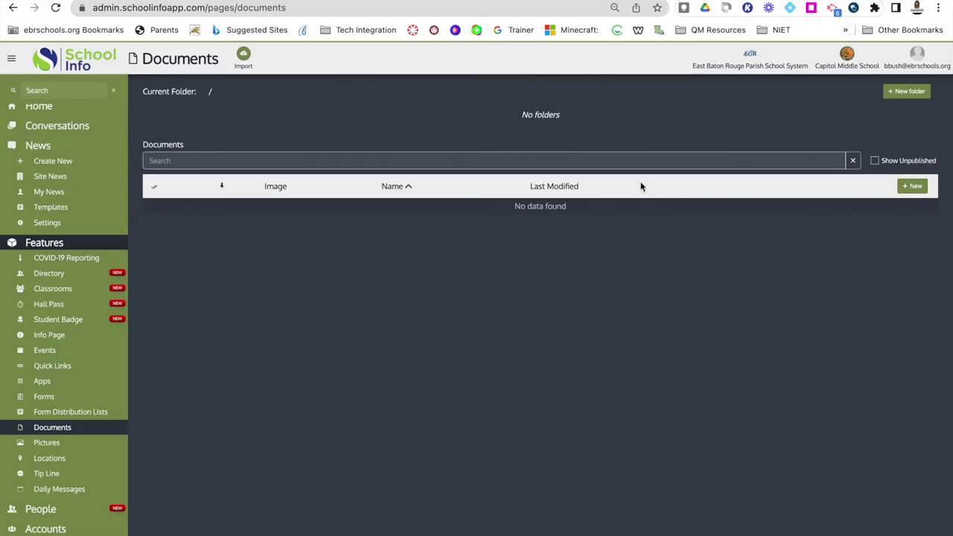
pyautogui.click(914, 186)
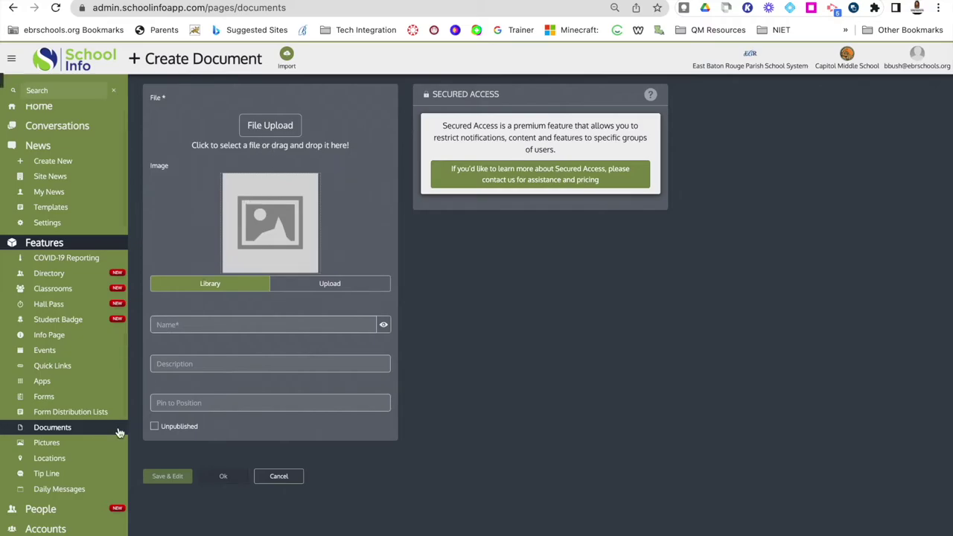
# Attach practice-test-math-grade-5.pdf as the document's file.
pyautogui.click(274, 127)
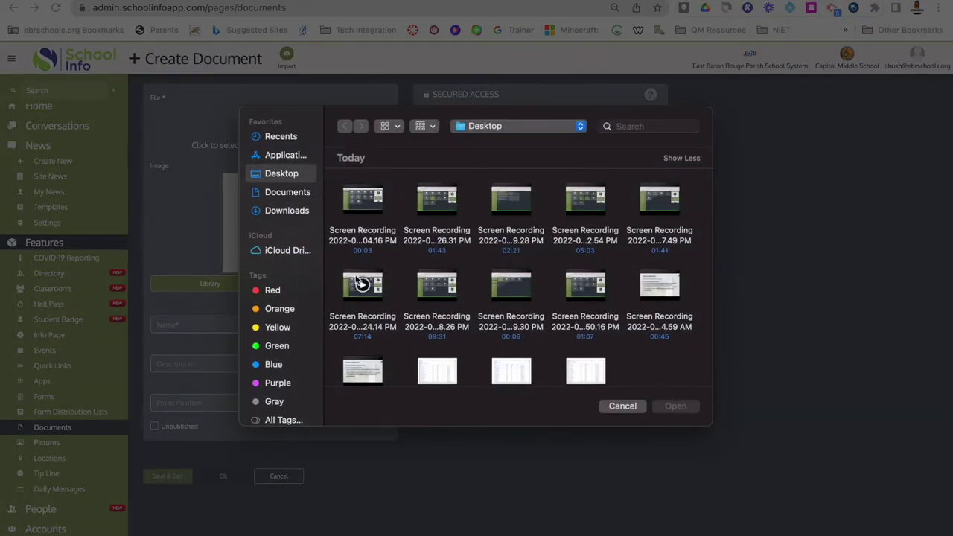
pyautogui.scroll(-10, 361, 283)
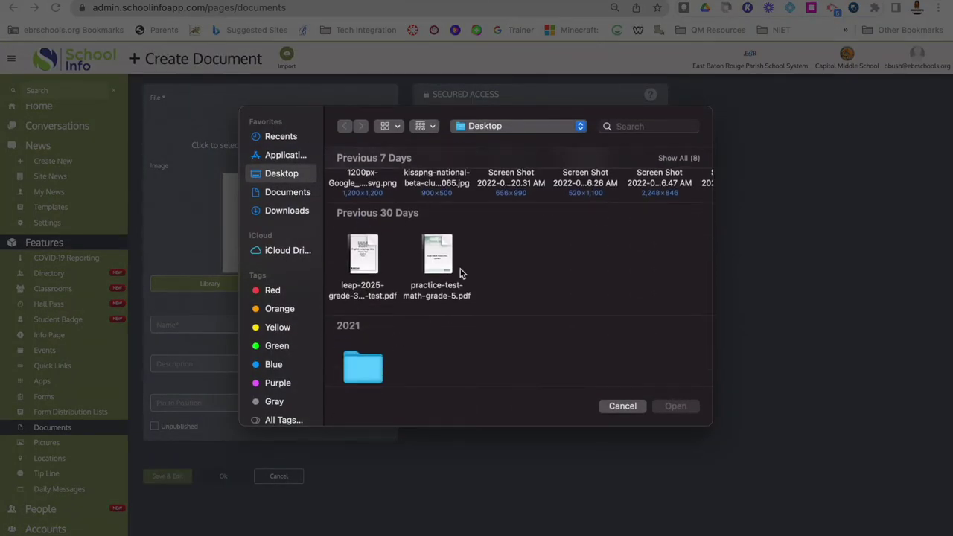
pyautogui.click(438, 247)
pyautogui.click(674, 406)
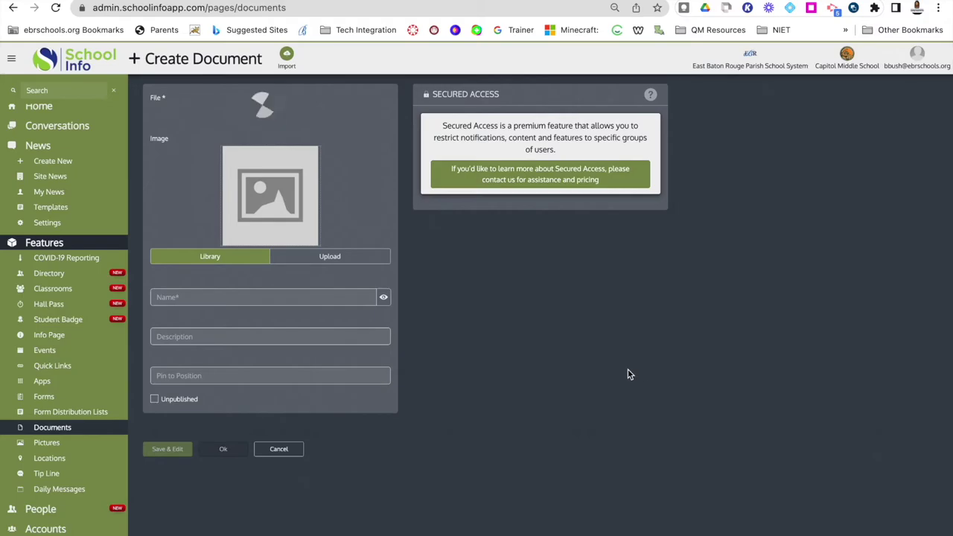
# Give the document the document-with-star icon from the ios7 library, searching 'pager'.
pyautogui.moveTo(268, 216)
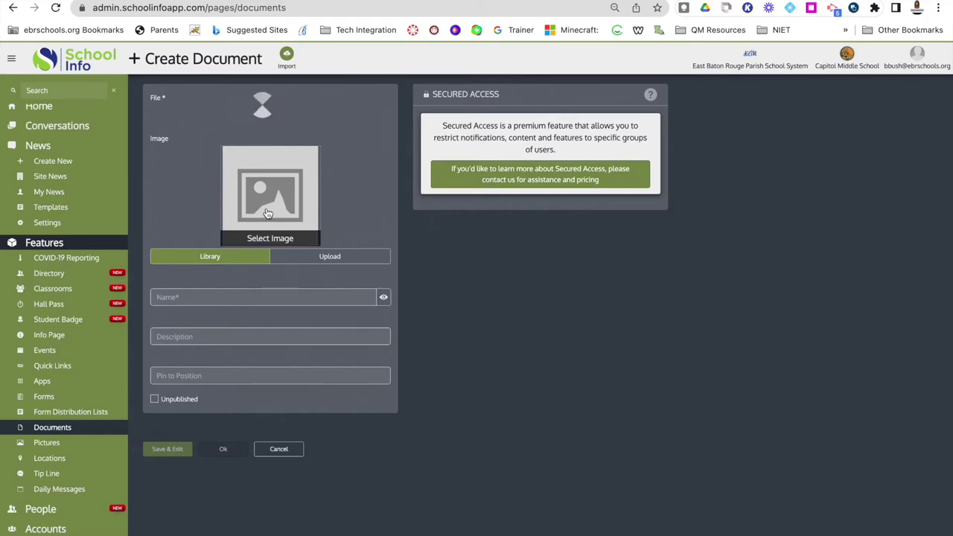
pyautogui.click(270, 217)
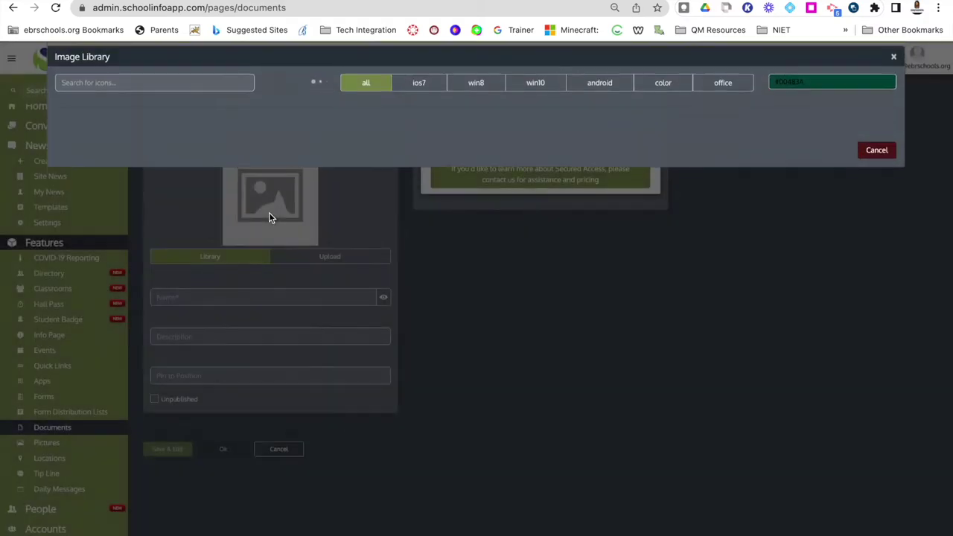
pyautogui.click(419, 93)
pyautogui.click(171, 91)
pyautogui.write('pag')
pyautogui.write('er')
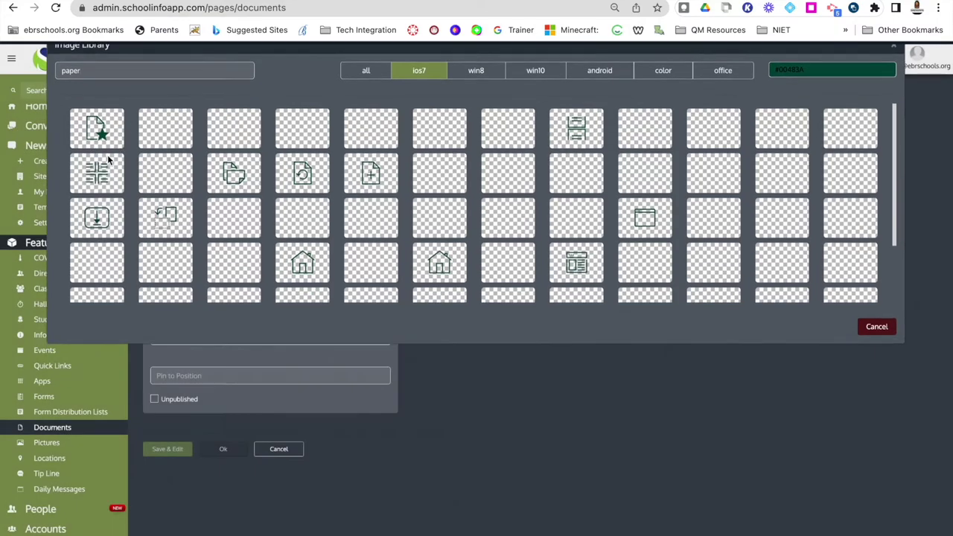
pyautogui.click(101, 138)
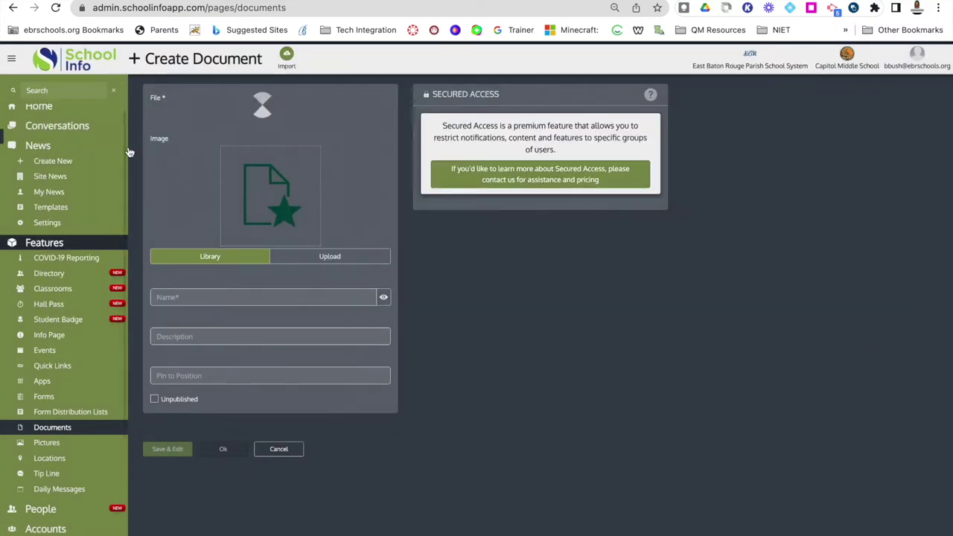
# Name the document 'Test', keep it published, and save it with Save & Edit.
pyautogui.click(241, 297)
pyautogui.write('Test')
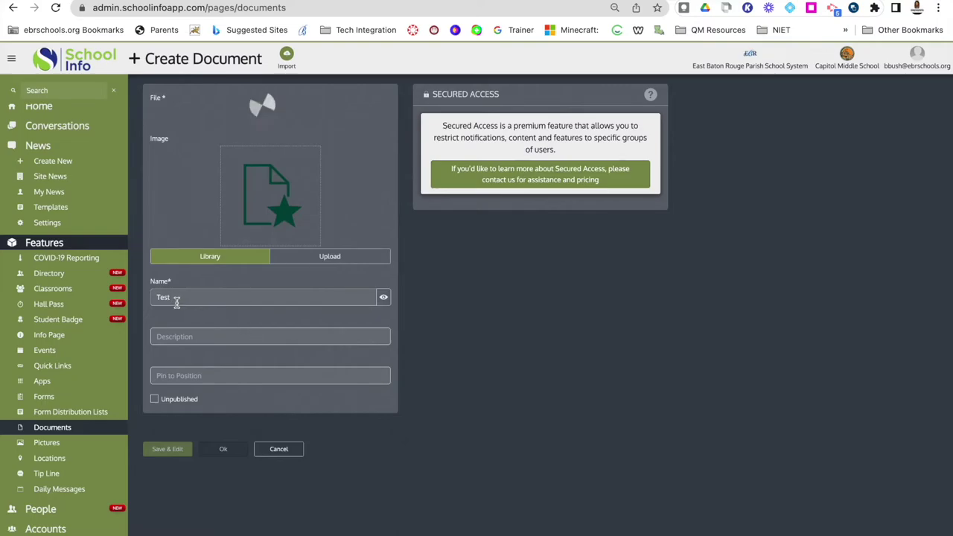
pyautogui.click(181, 339)
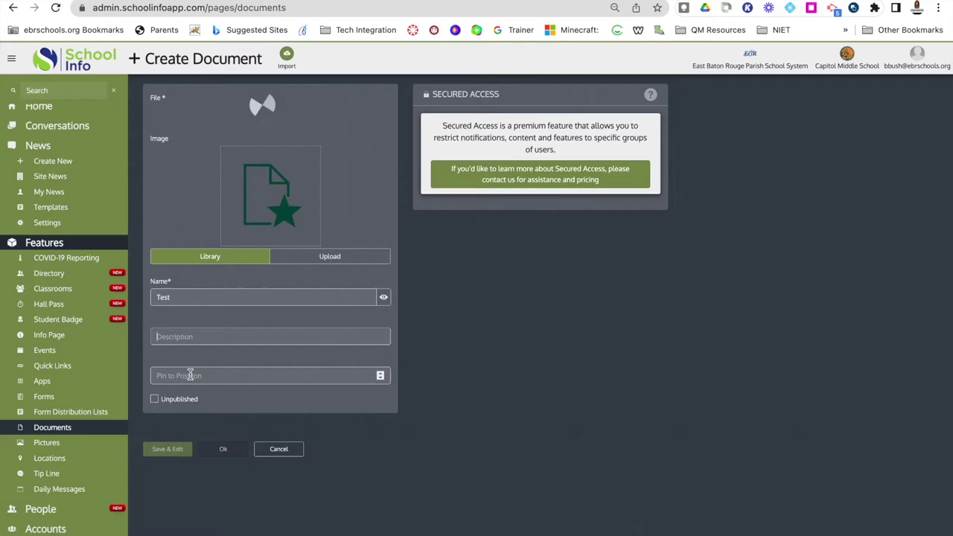
pyautogui.click(156, 400)
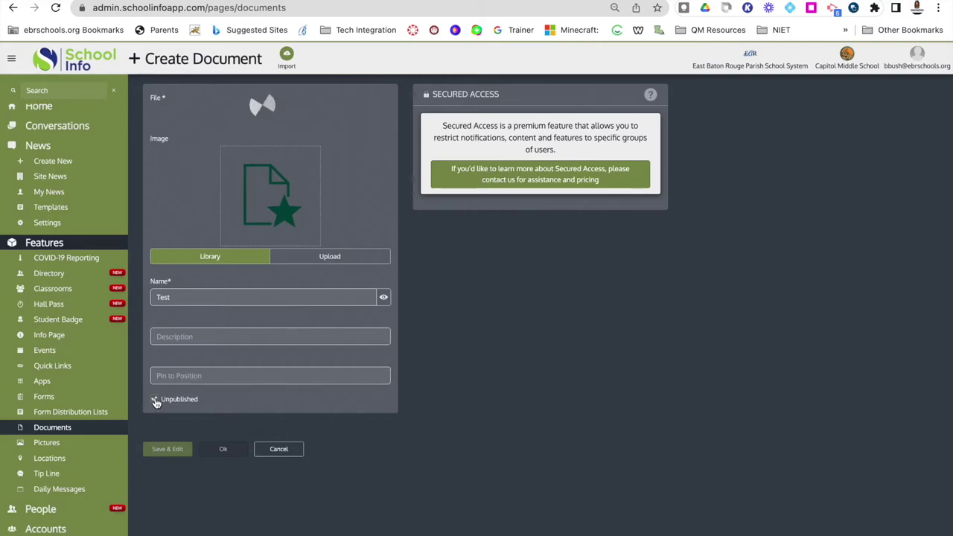
pyautogui.click(156, 401)
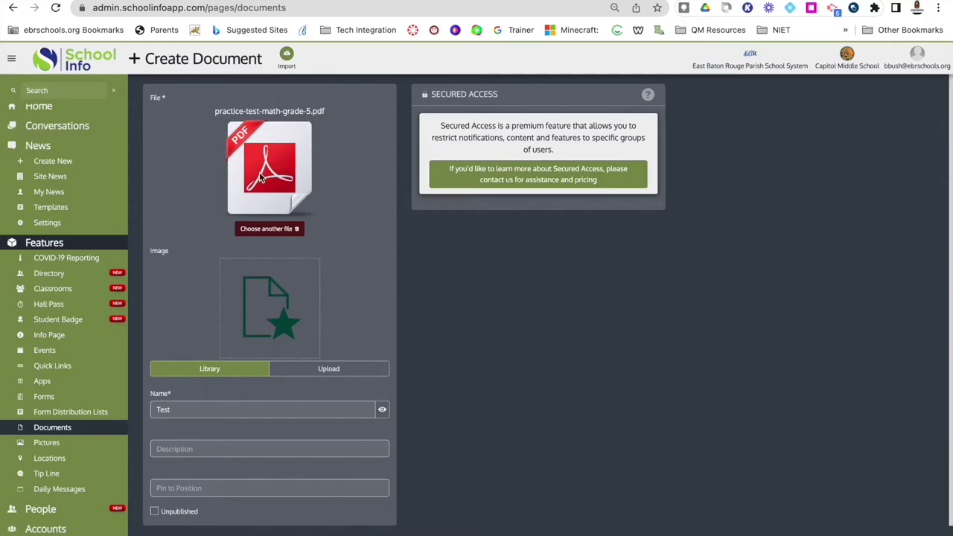
pyautogui.scroll(-1, 274, 155)
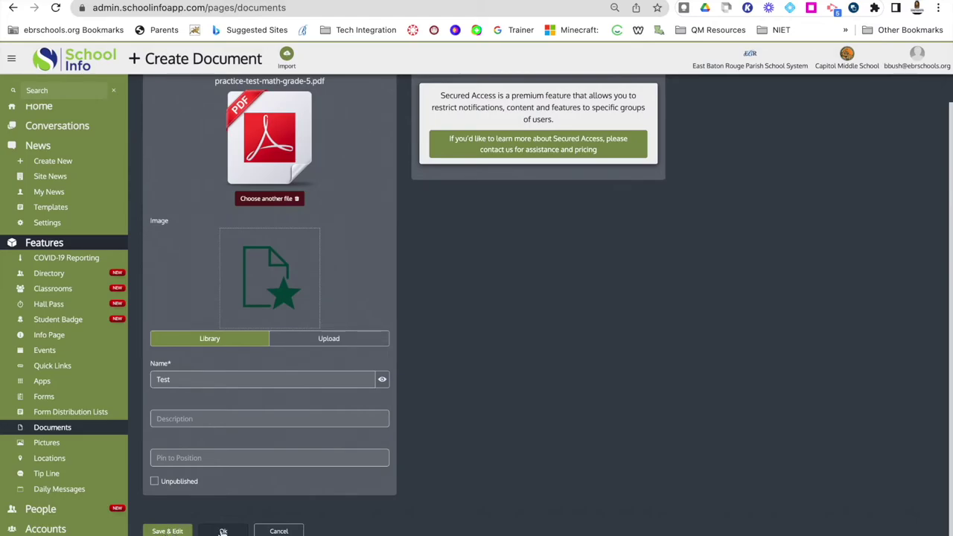
pyautogui.click(172, 531)
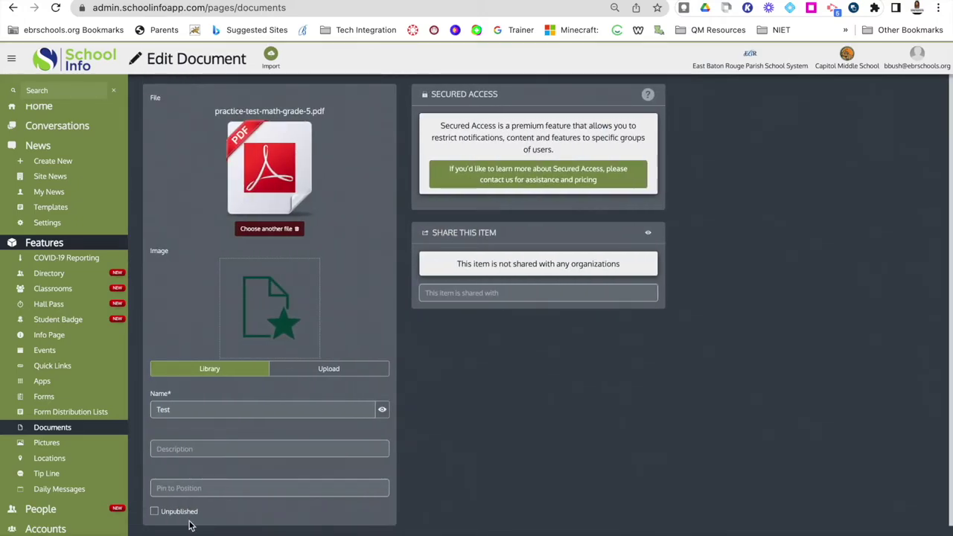
# Delete the Test document and confirm the deletion.
pyautogui.scroll(-1, 224, 514)
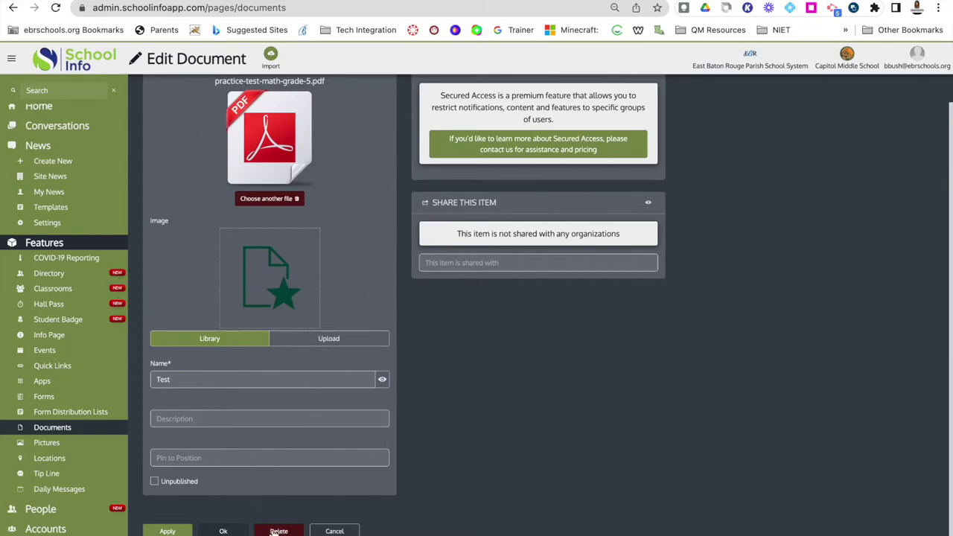
pyautogui.click(275, 531)
pyautogui.click(671, 163)
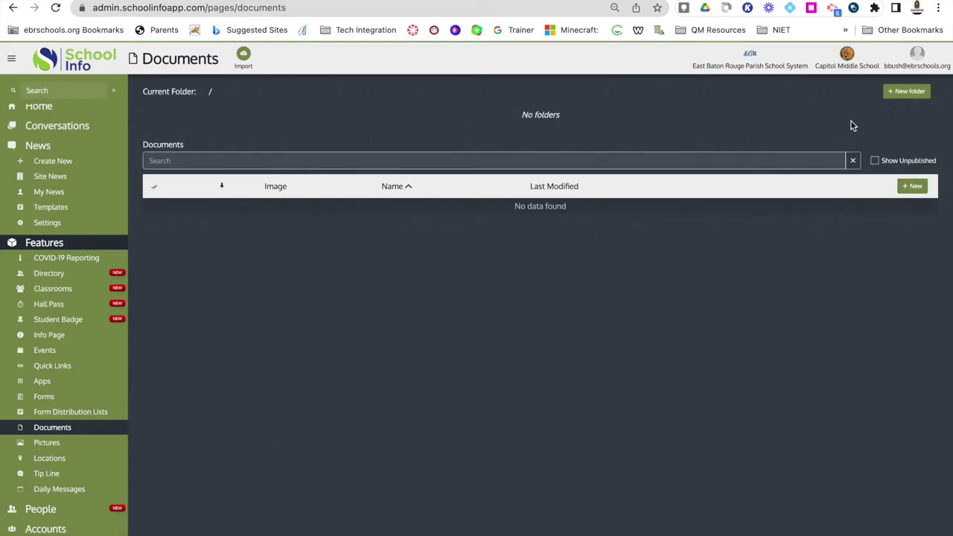
# Start a new folder and give it the paper scroll icon found by searching 'paper'.
pyautogui.click(906, 92)
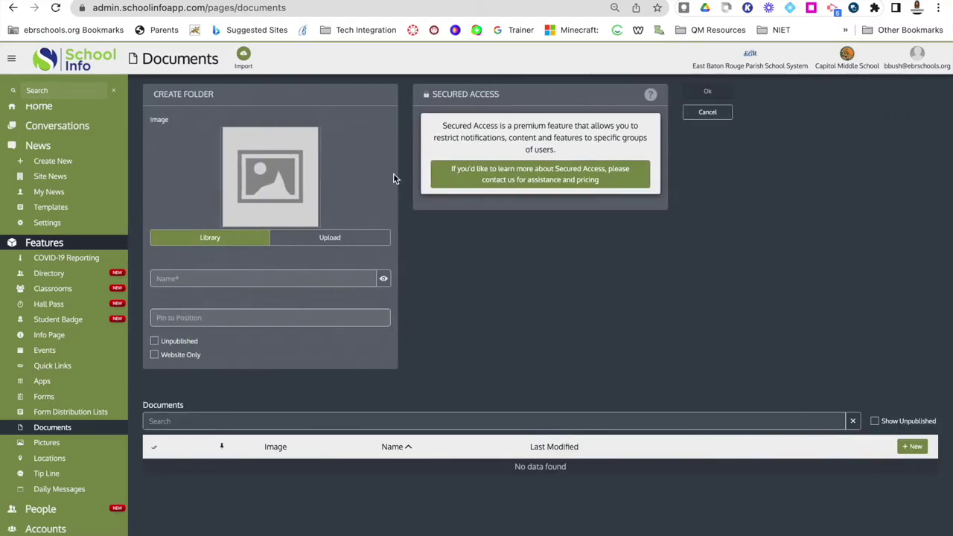
pyautogui.click(264, 200)
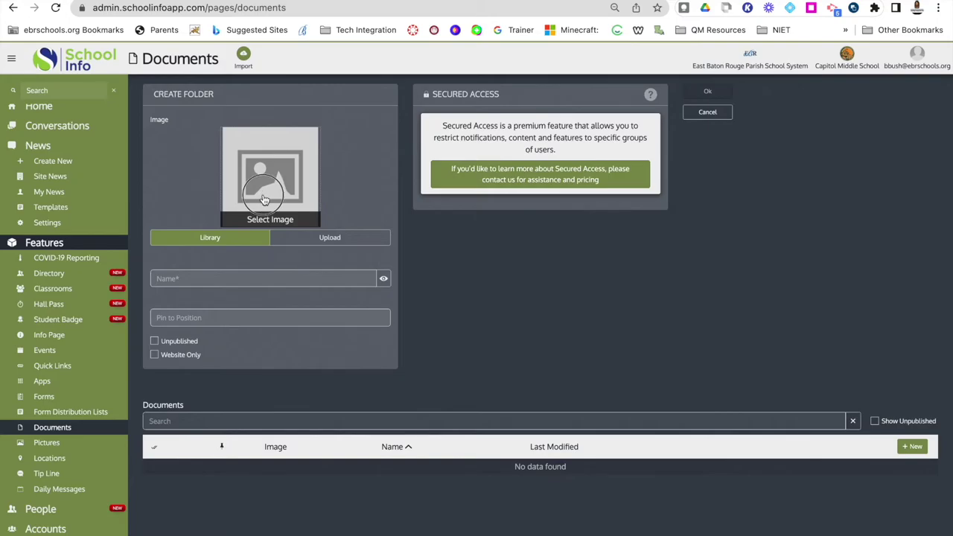
pyautogui.click(195, 86)
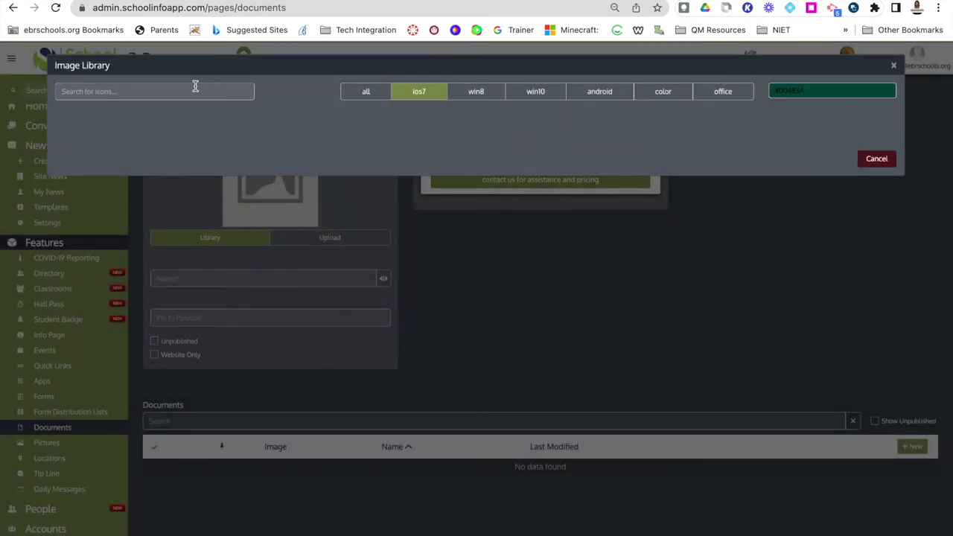
pyautogui.write('paper')
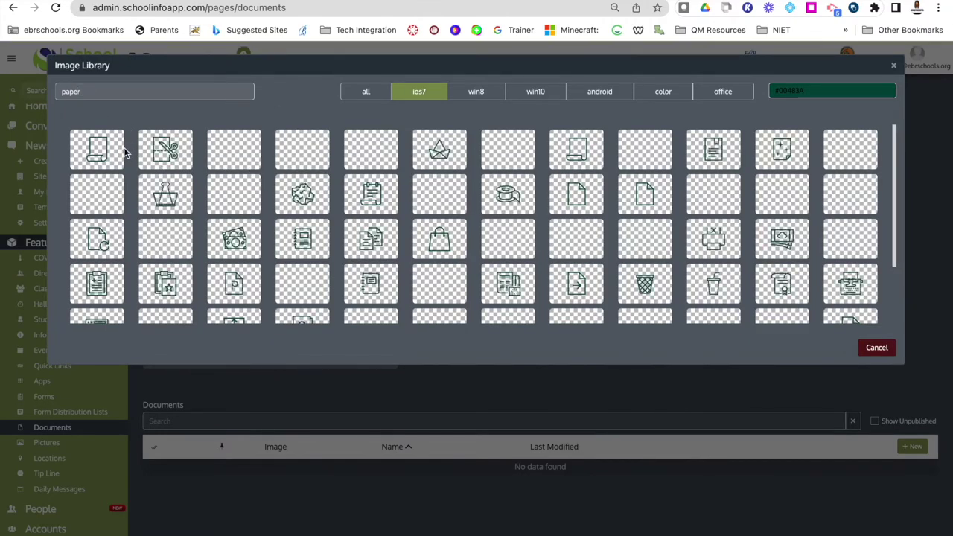
pyautogui.click(108, 149)
# Name the folder 'Test Folder' and create it.
pyautogui.click(211, 278)
pyautogui.write('Test Folder')
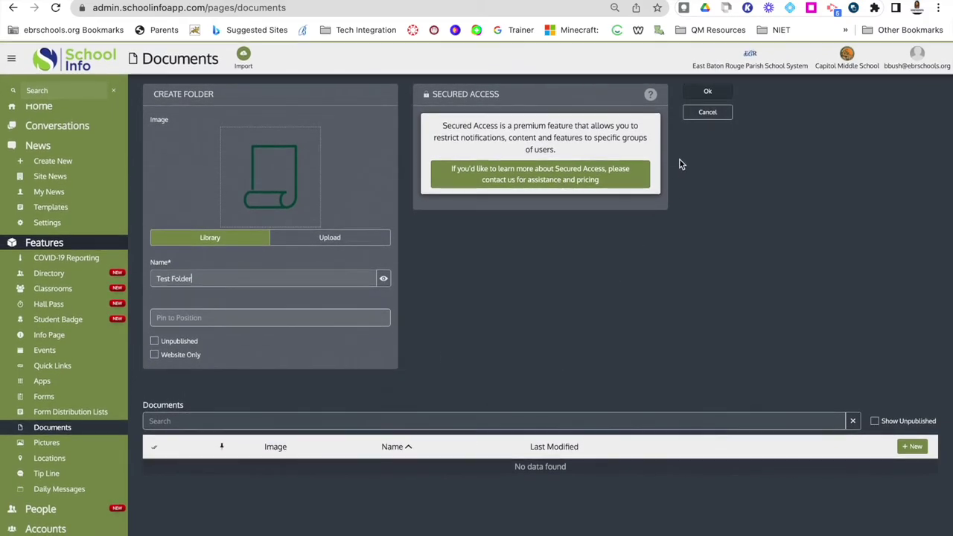
pyautogui.click(708, 93)
pyautogui.moveTo(207, 143)
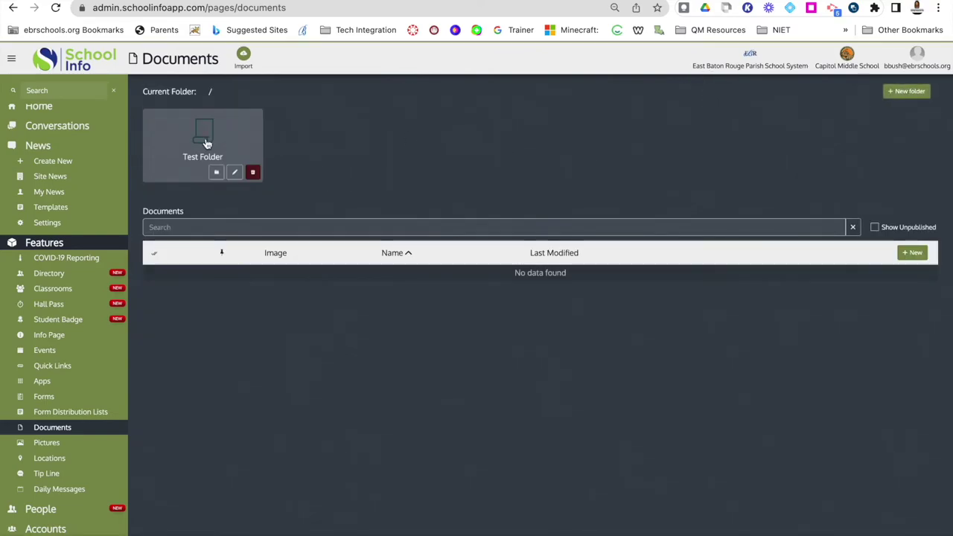
# Open Test Folder for editing and cancel a file import without uploading anything.
pyautogui.click(234, 173)
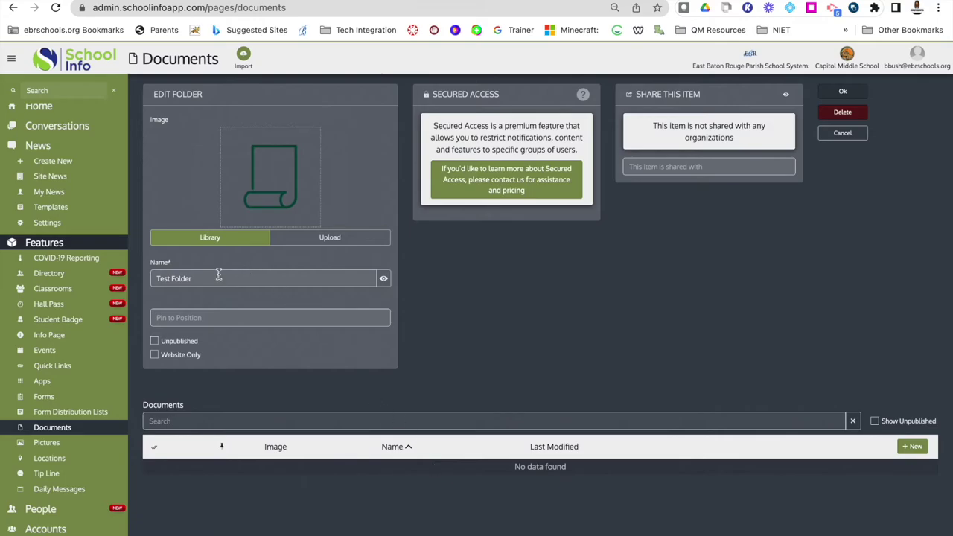
pyautogui.moveTo(253, 202)
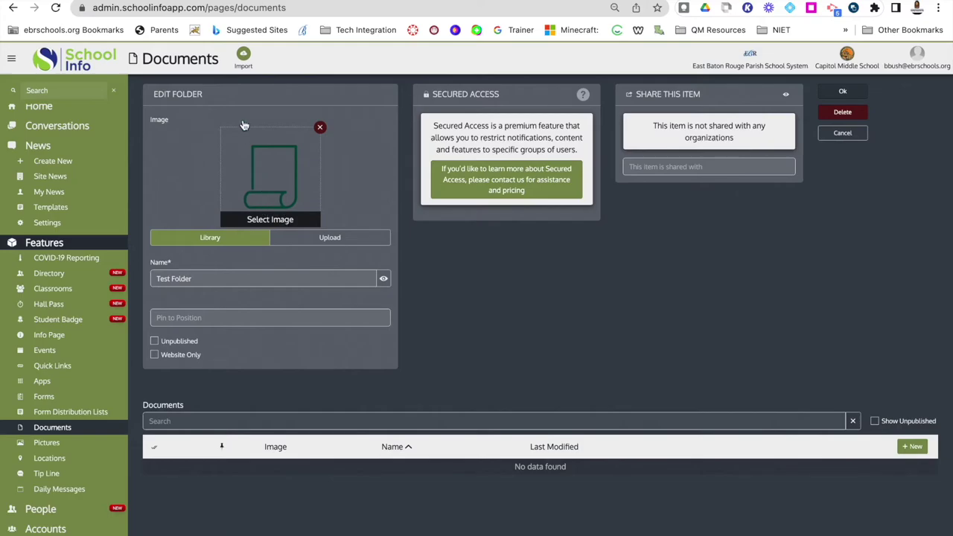
pyautogui.click(247, 58)
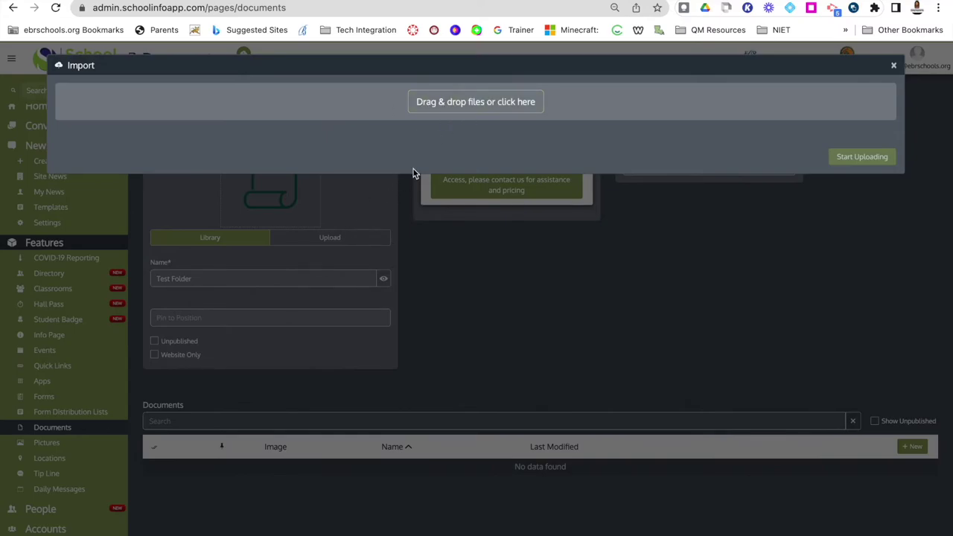
pyautogui.click(449, 104)
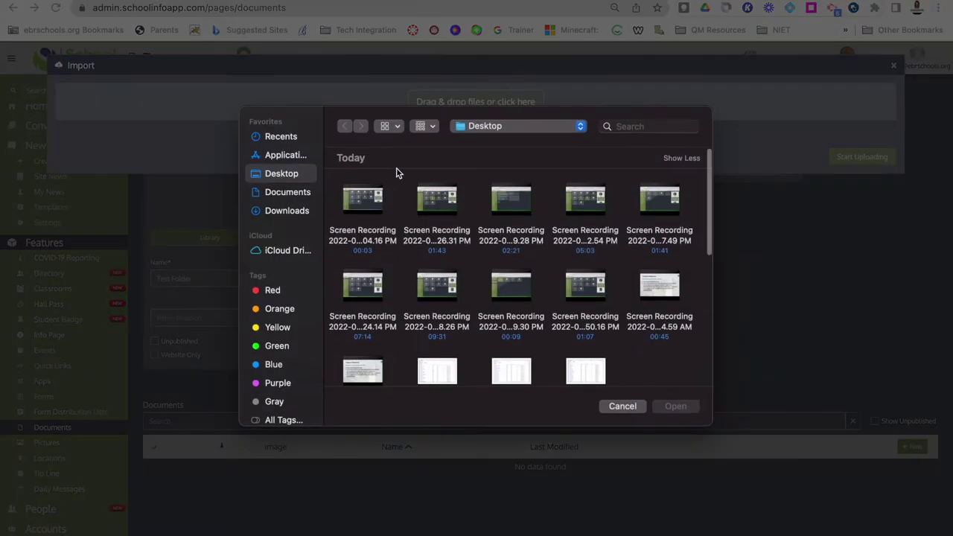
pyautogui.scroll(-10, 432, 170)
pyautogui.scroll(5, 513, 261)
pyautogui.scroll(-5, 557, 258)
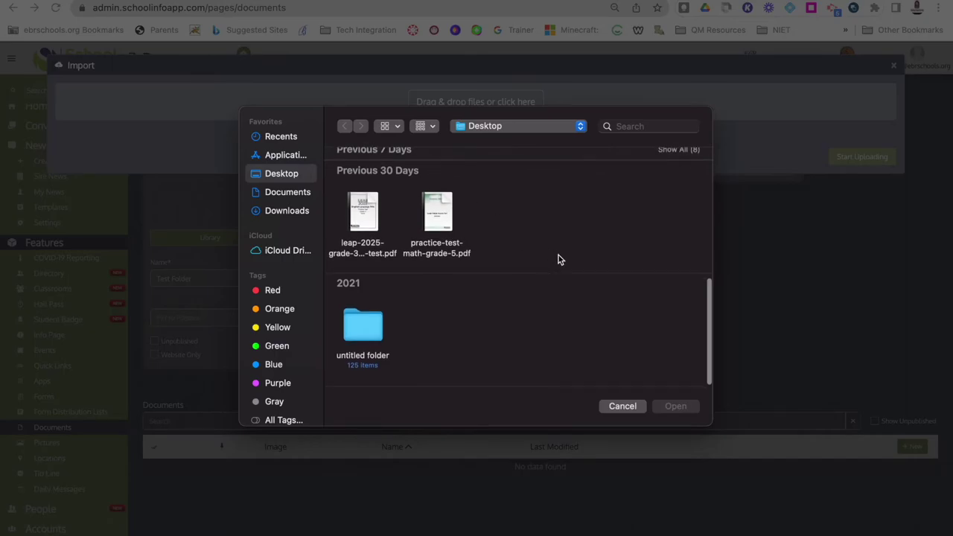
pyautogui.click(624, 406)
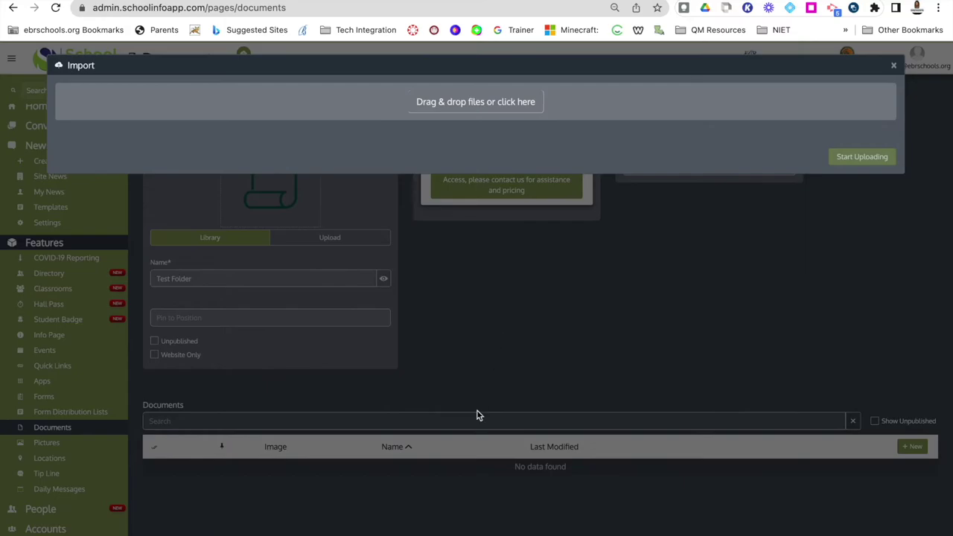
pyautogui.click(893, 68)
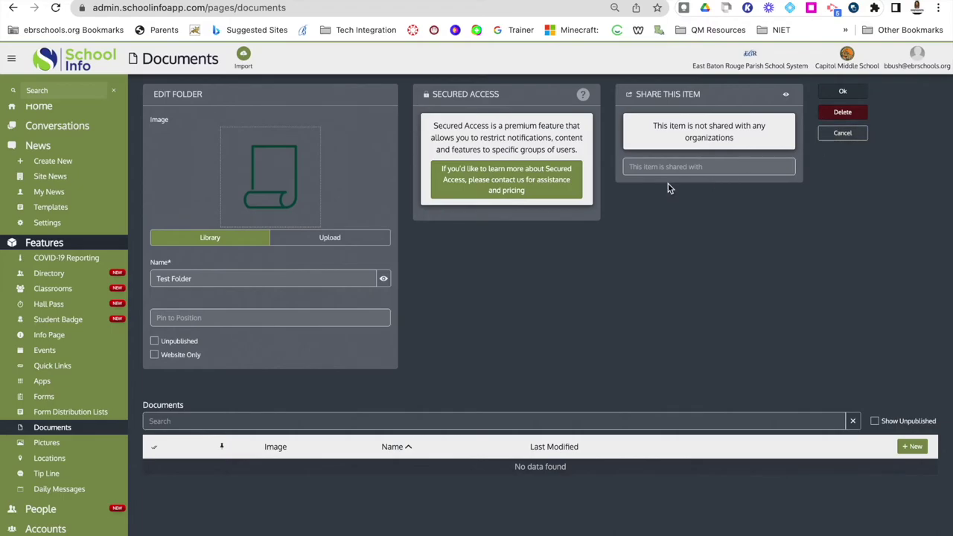
# Close the Test Folder editor, then delete the folder and confirm.
pyautogui.click(846, 92)
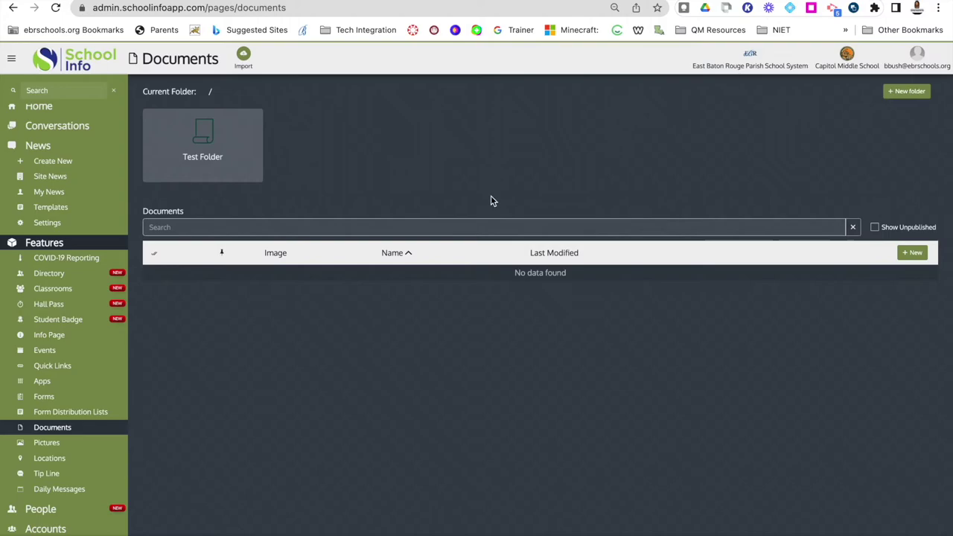
pyautogui.moveTo(223, 154)
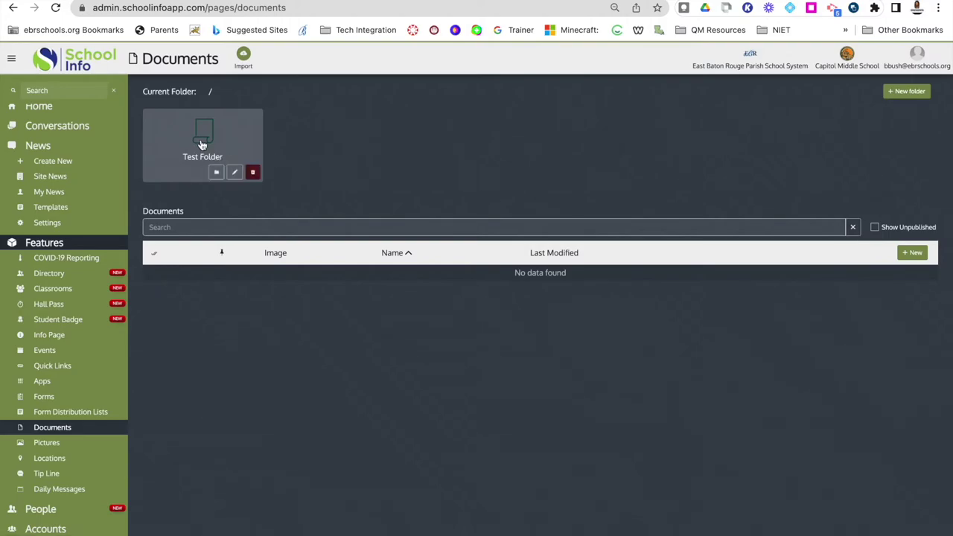
pyautogui.click(252, 172)
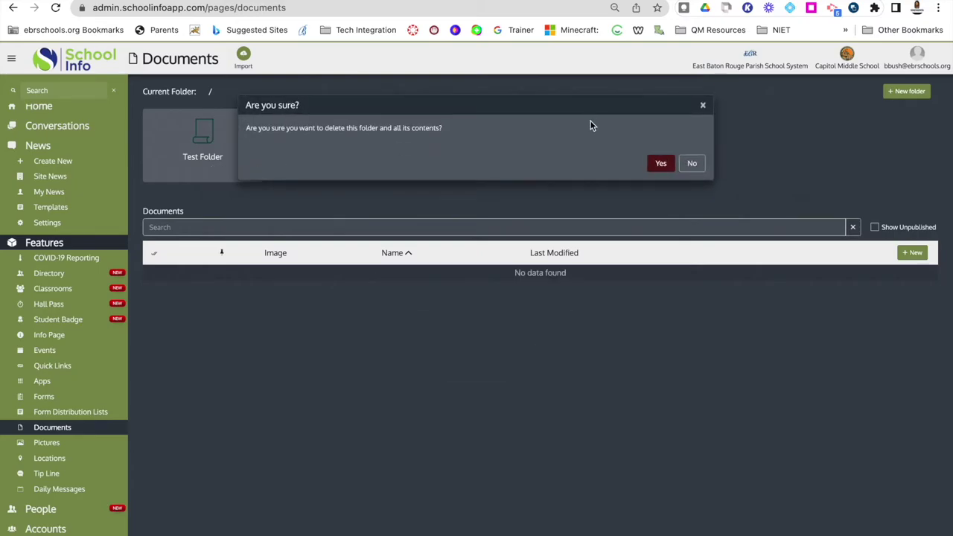
pyautogui.click(660, 165)
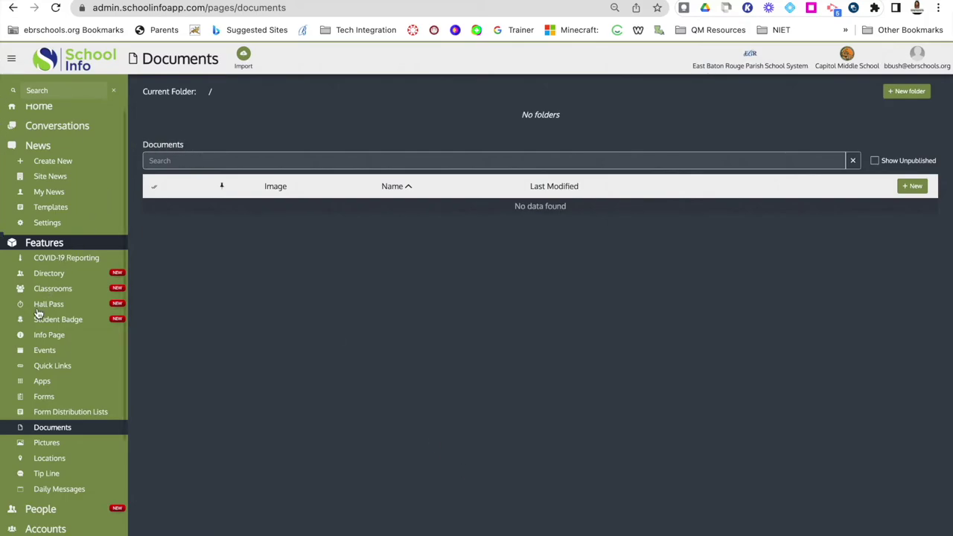
# Open the Bell Schedule info page, scroll through its content, and close it.
pyautogui.click(47, 338)
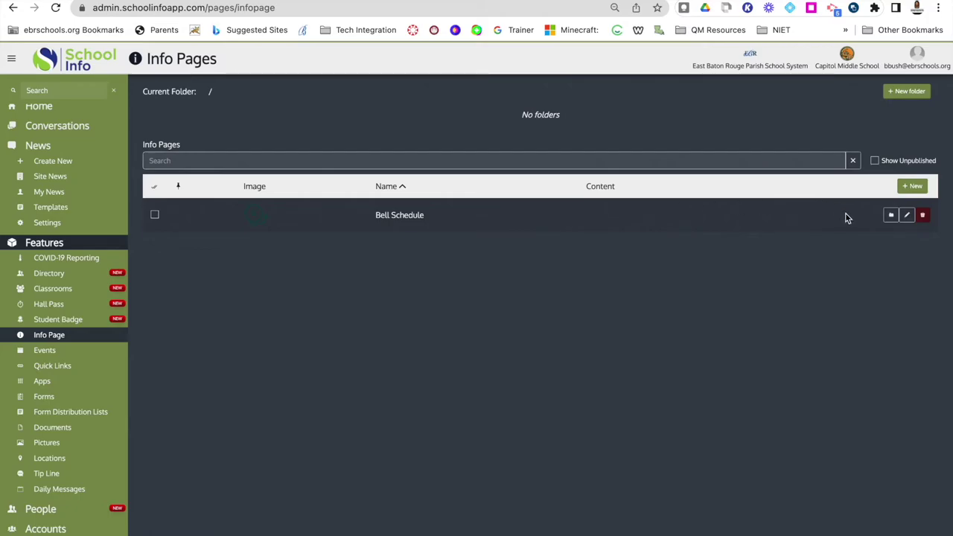
pyautogui.click(907, 215)
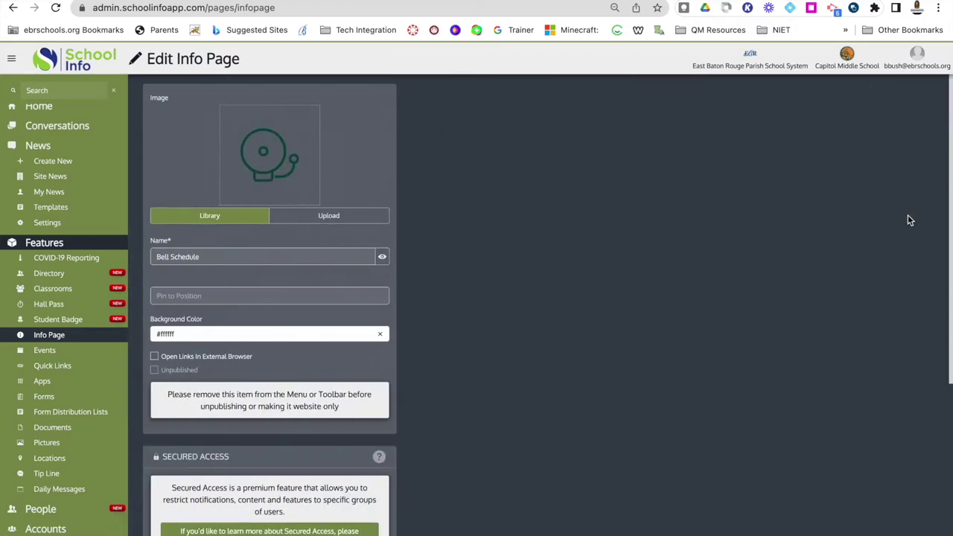
pyautogui.scroll(-1, 602, 276)
pyautogui.scroll(-3, 602, 276)
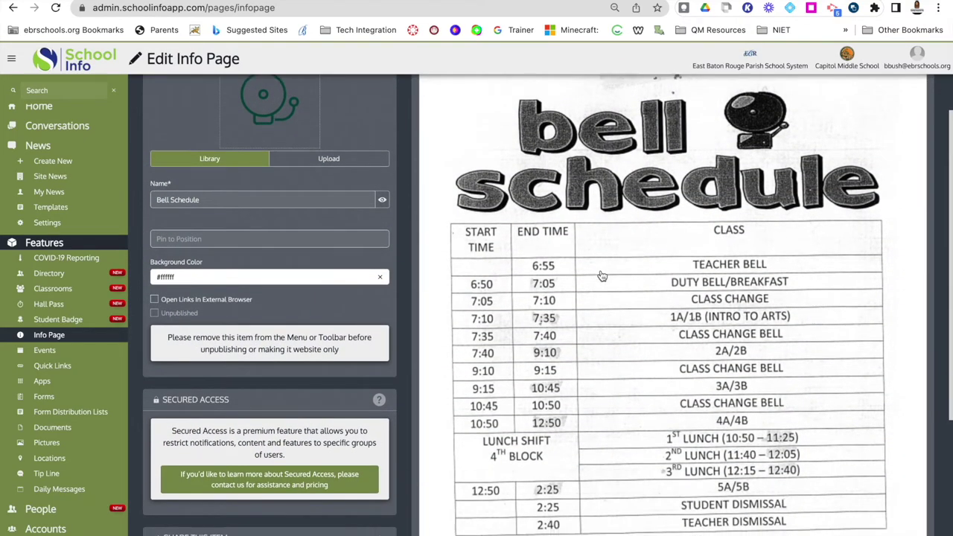
pyautogui.scroll(-3, 614, 322)
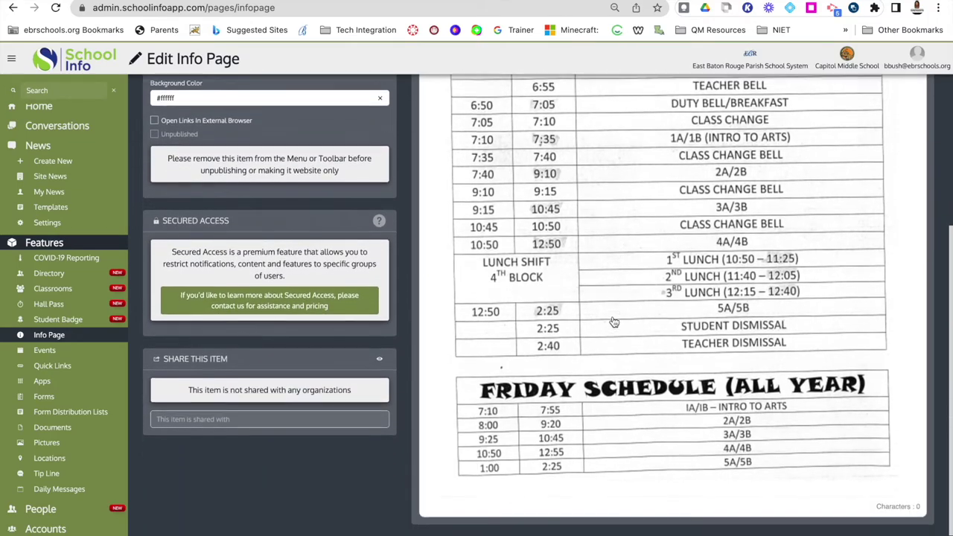
pyautogui.scroll(3, 614, 322)
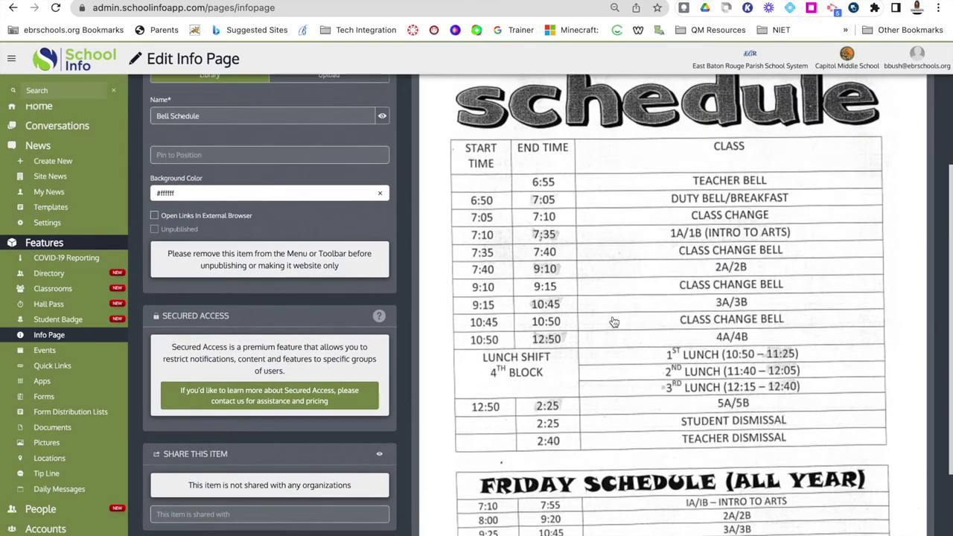
pyautogui.scroll(2, 614, 322)
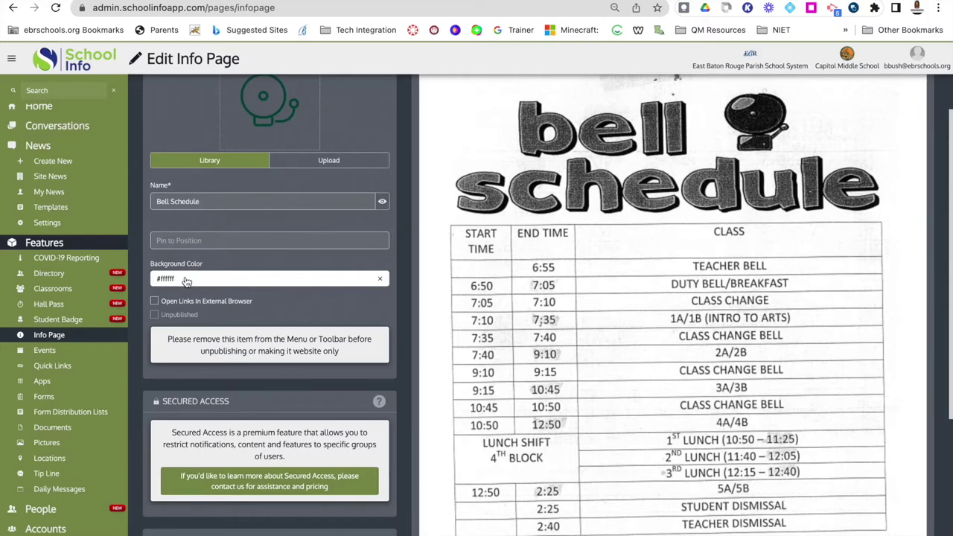
pyautogui.scroll(-5, 213, 354)
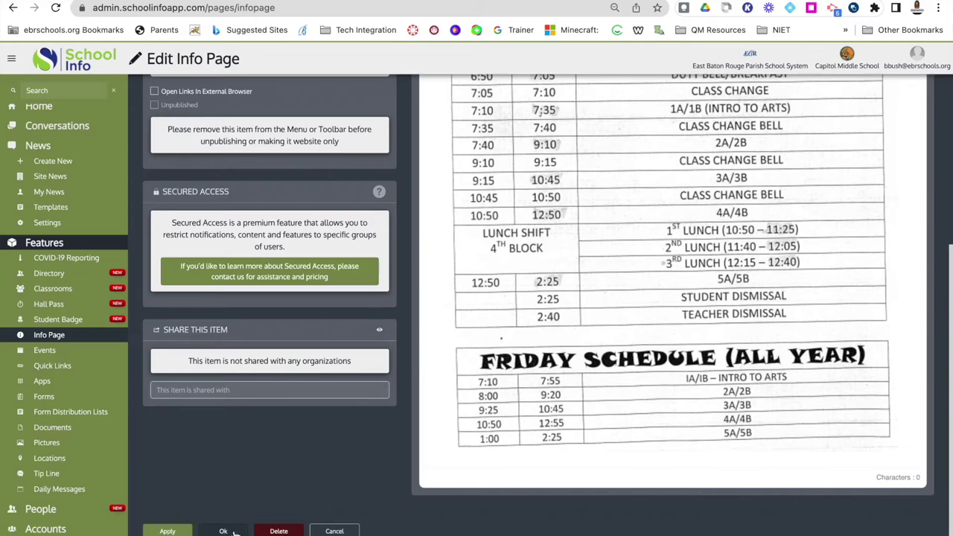
pyautogui.click(328, 531)
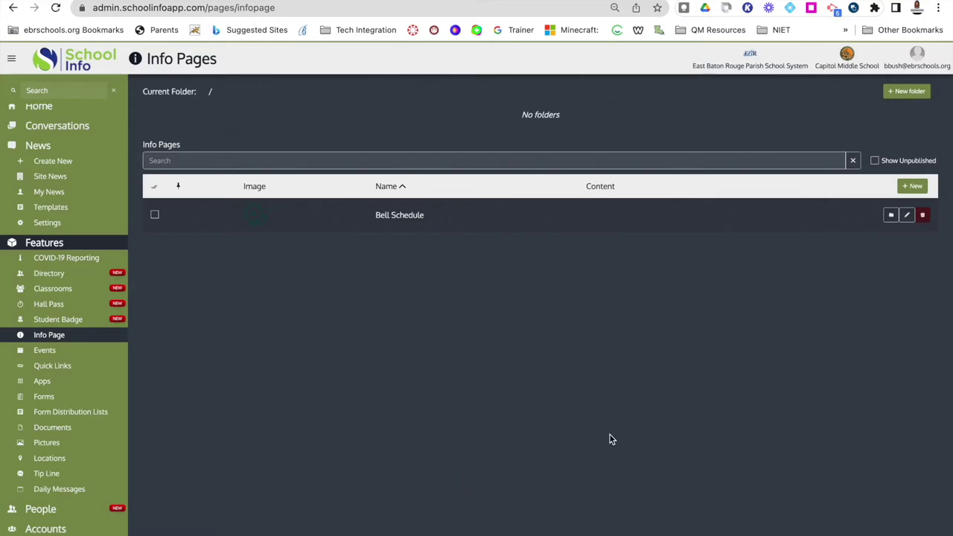
# Start a new info page and name it Test.
pyautogui.click(914, 187)
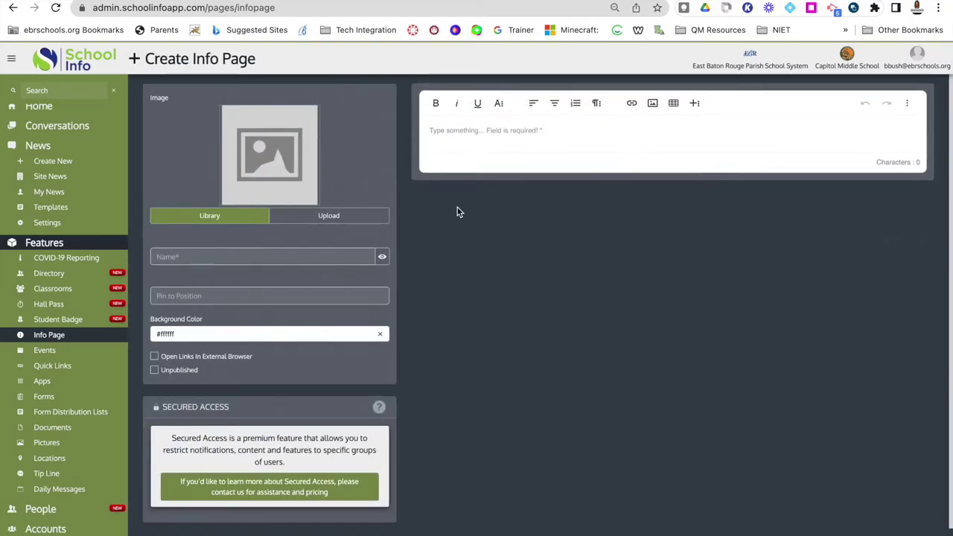
pyautogui.moveTo(256, 158)
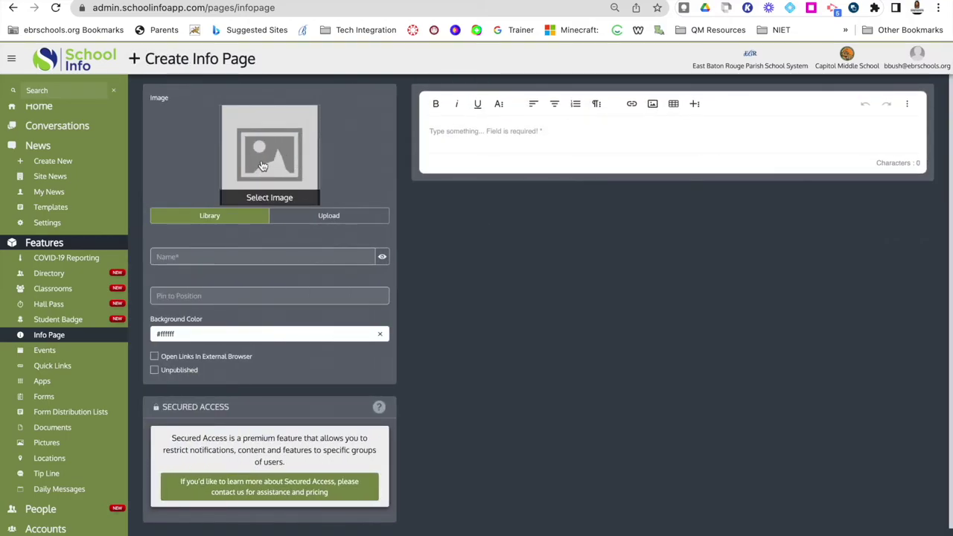
pyautogui.click(210, 257)
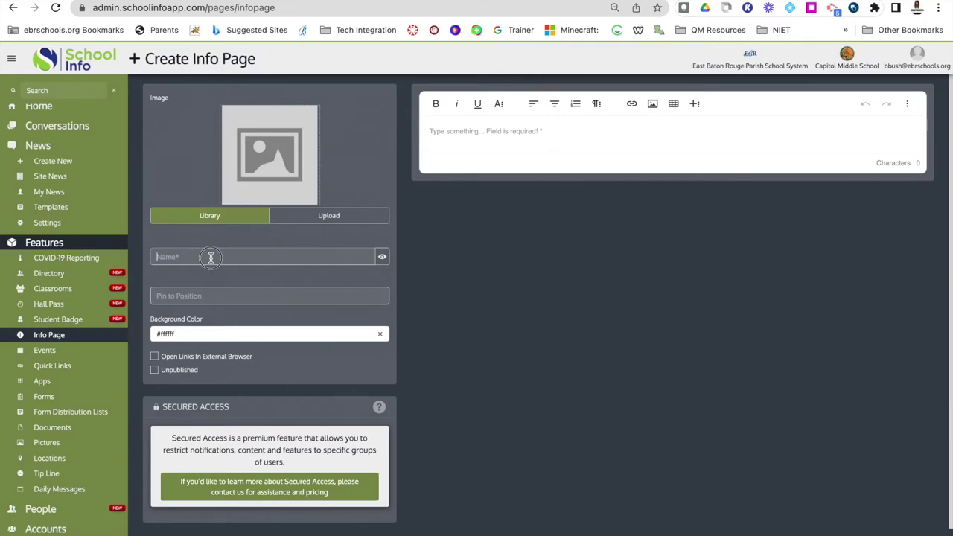
pyautogui.write('Tes')
pyautogui.scroll(-1, 200, 371)
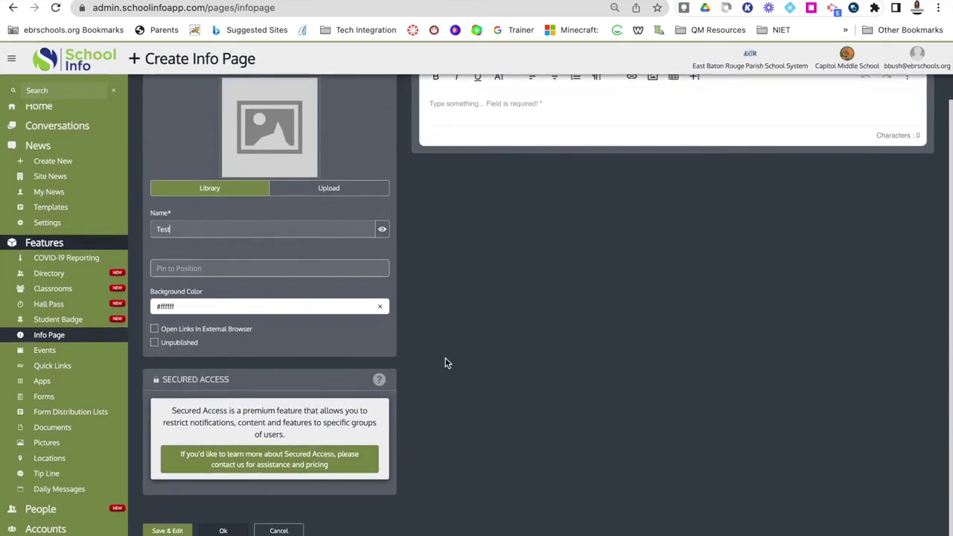
pyautogui.scroll(1, 445, 358)
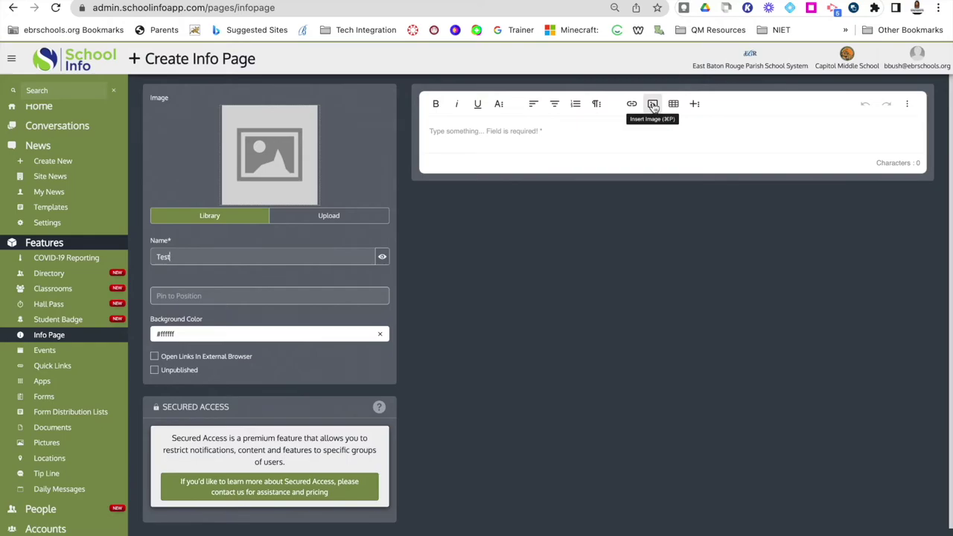
# Insert a horizontal line as the page content, skipping the image option, and submit the page.
pyautogui.click(652, 105)
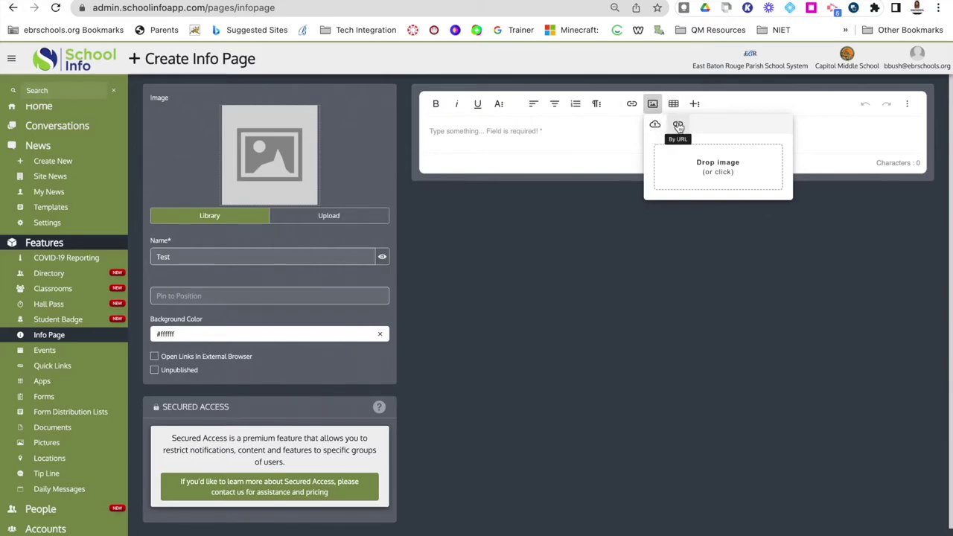
pyautogui.click(521, 128)
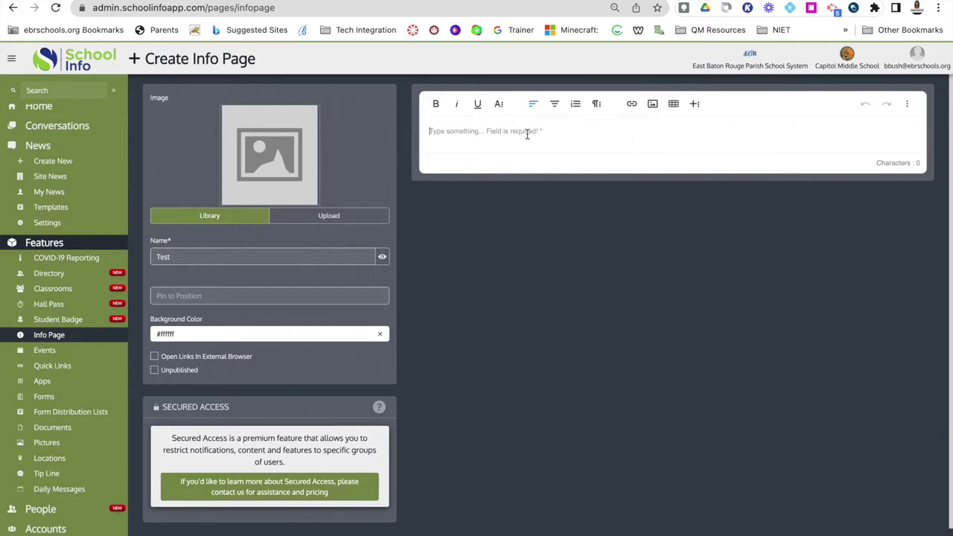
pyautogui.click(694, 105)
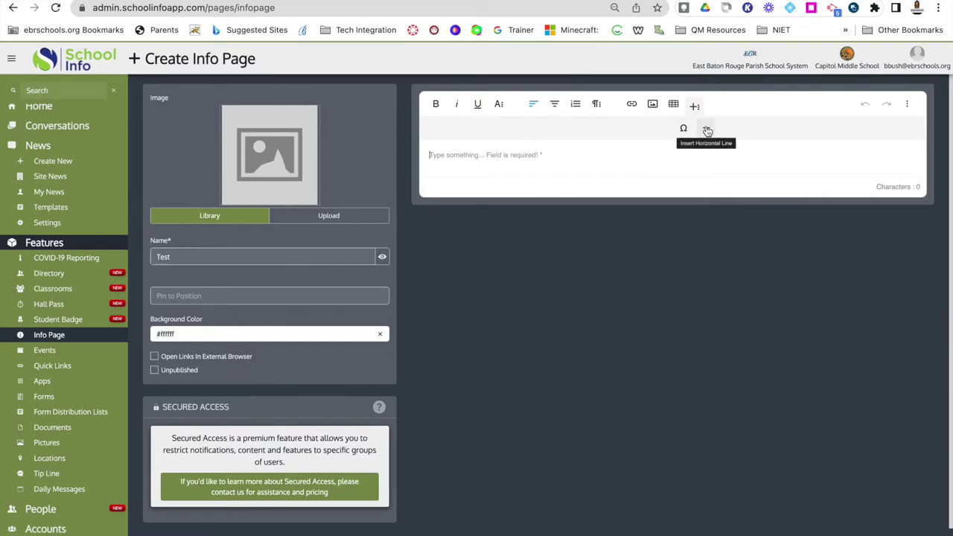
pyautogui.click(707, 131)
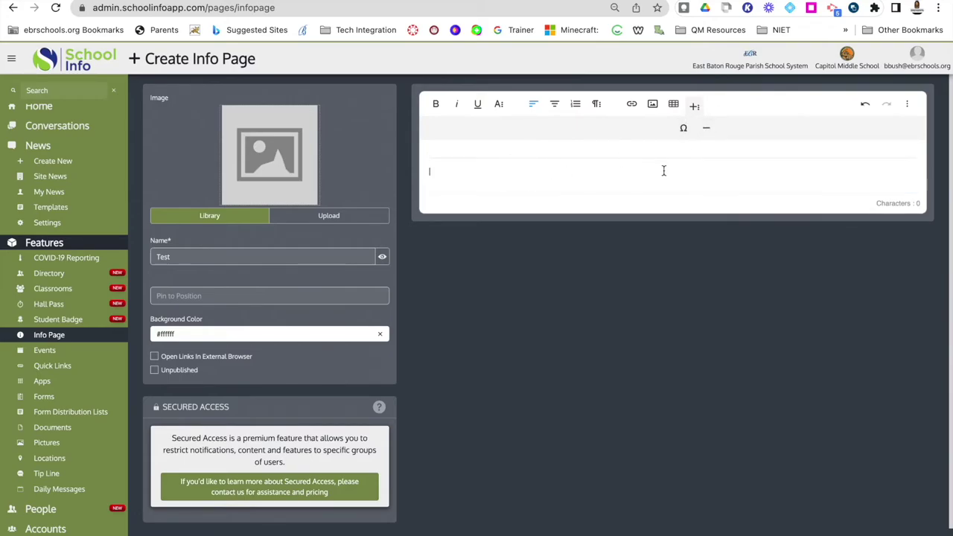
pyautogui.scroll(-1, 588, 336)
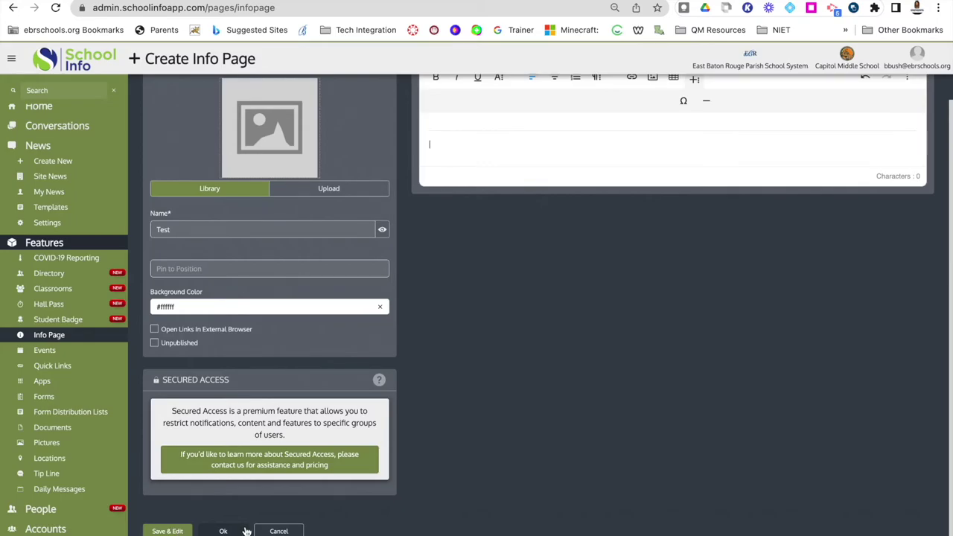
pyautogui.click(223, 531)
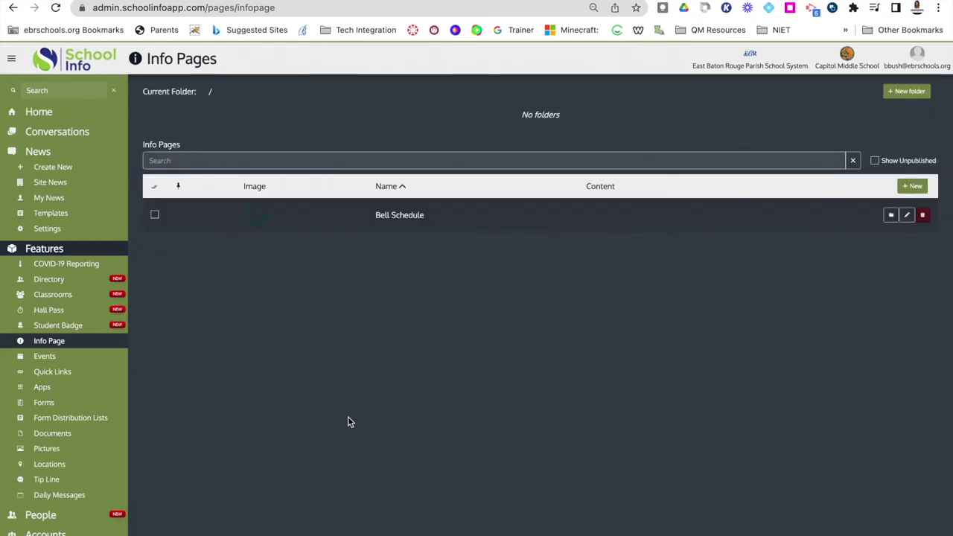
# Go from the admin home through Features to the Quick Links list.
pyautogui.click(43, 111)
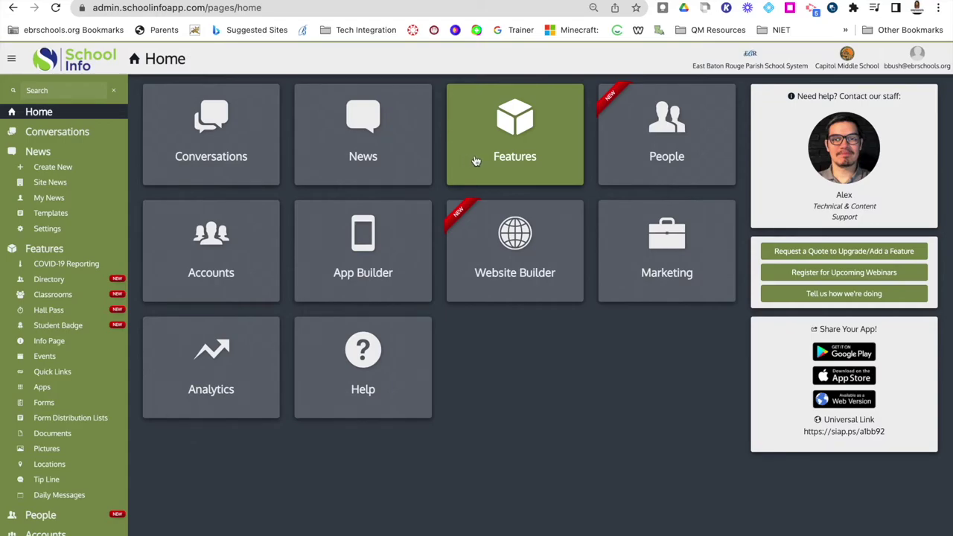
pyautogui.click(515, 137)
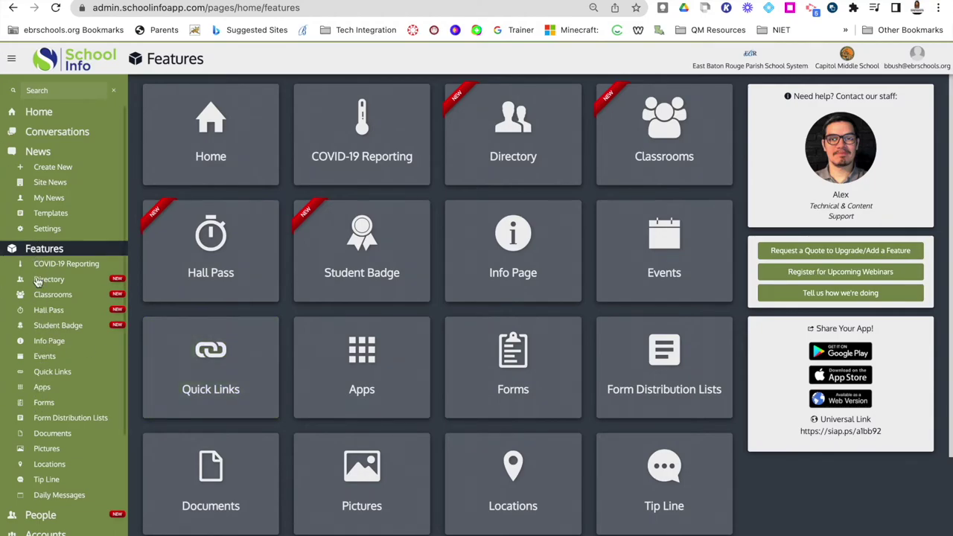
pyautogui.click(198, 365)
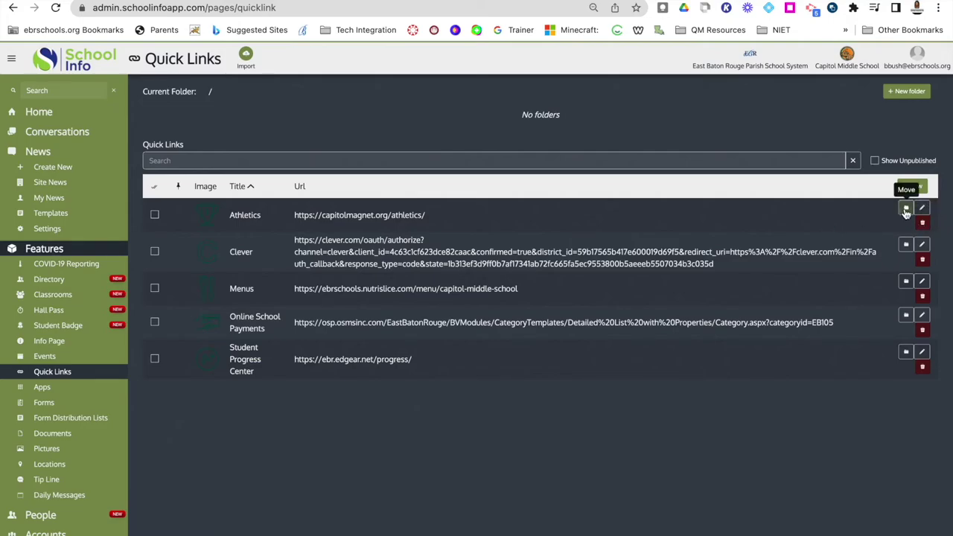
pyautogui.click(906, 211)
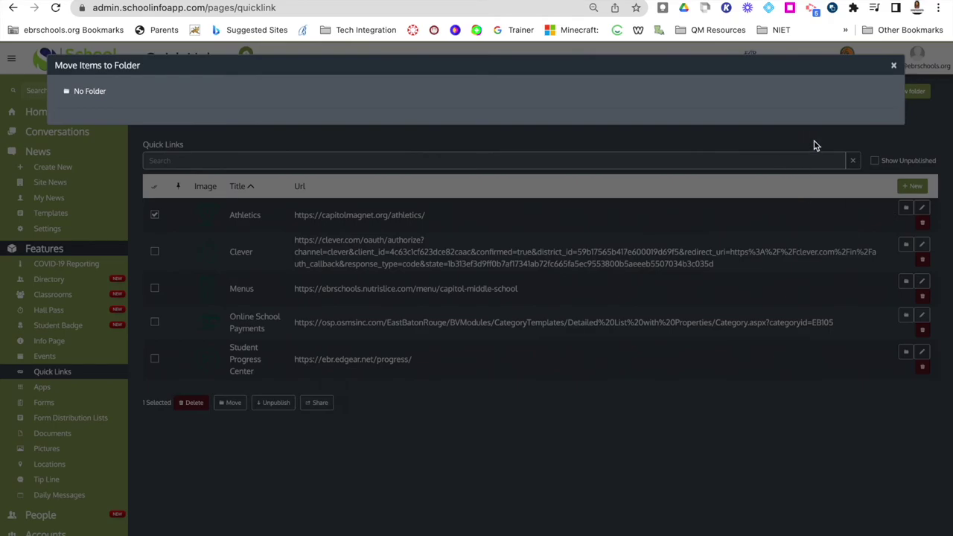
pyautogui.click(894, 65)
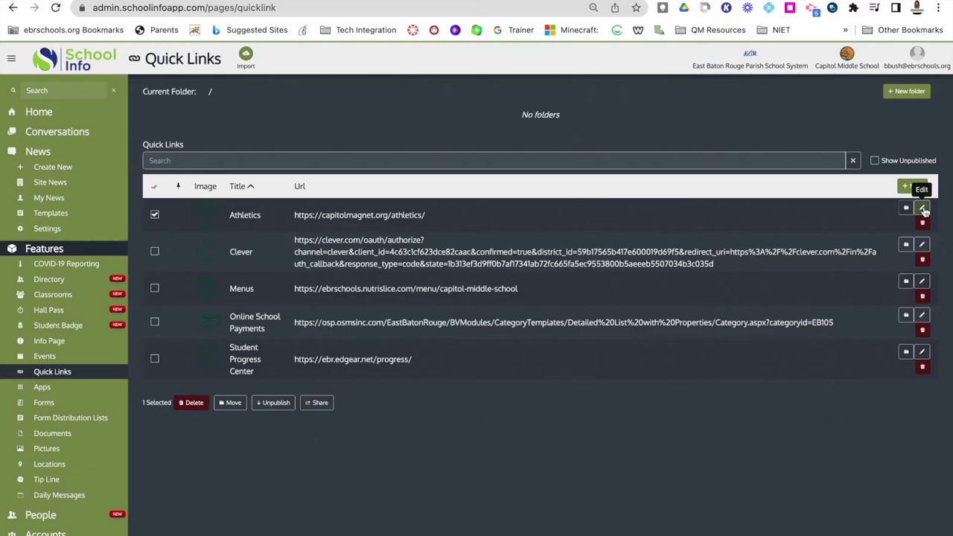
pyautogui.click(922, 209)
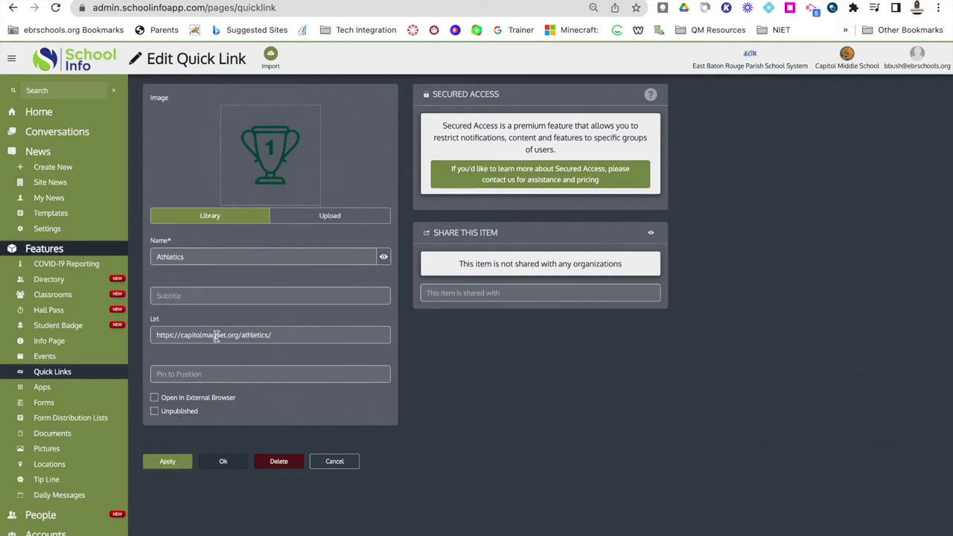
pyautogui.click(169, 461)
pyautogui.click(326, 463)
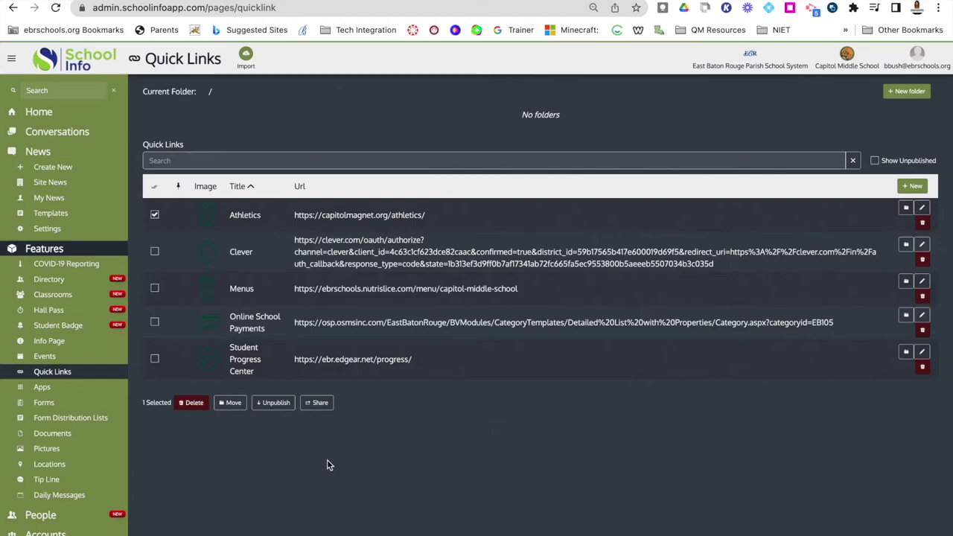
# Start a new quick link and give it a football icon found by searching the library for 'football'.
pyautogui.click(912, 188)
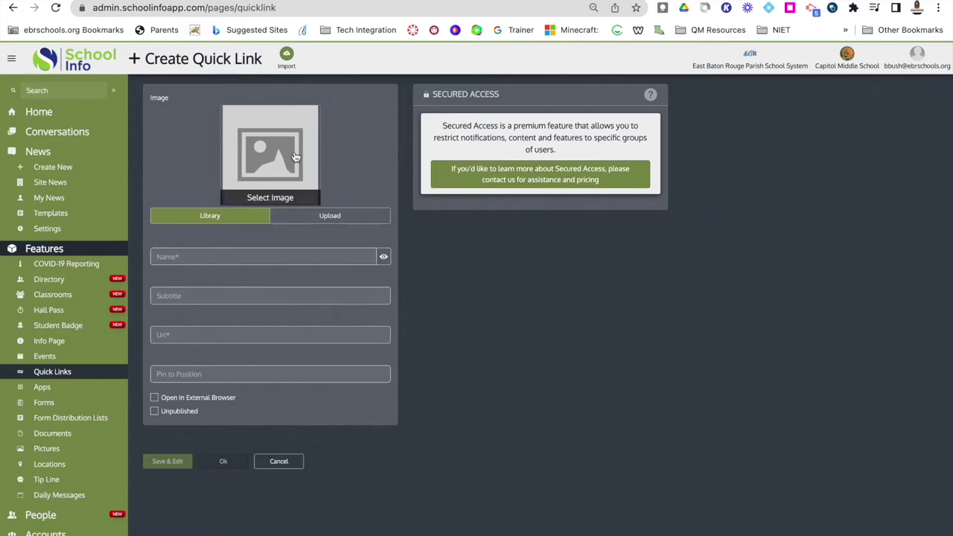
pyautogui.click(251, 179)
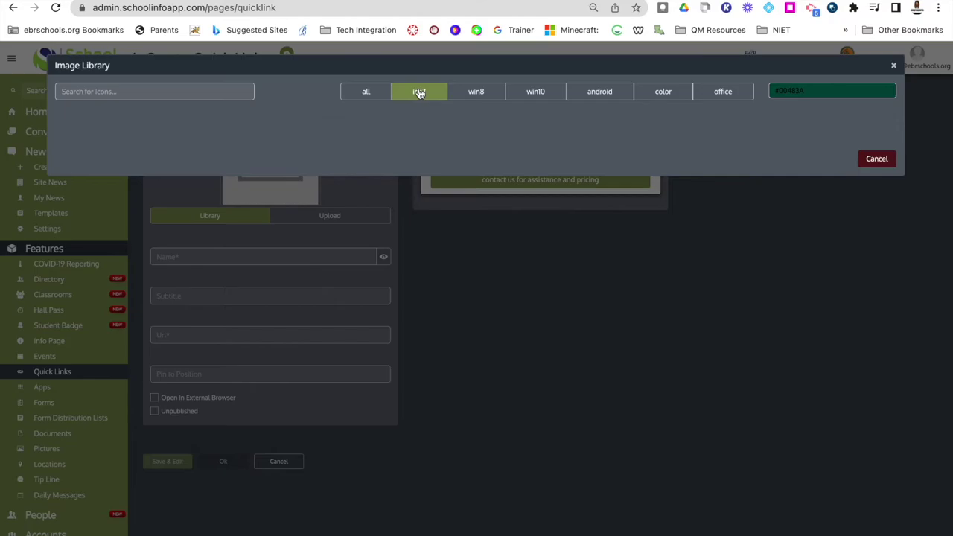
pyautogui.click(176, 90)
pyautogui.write('foo')
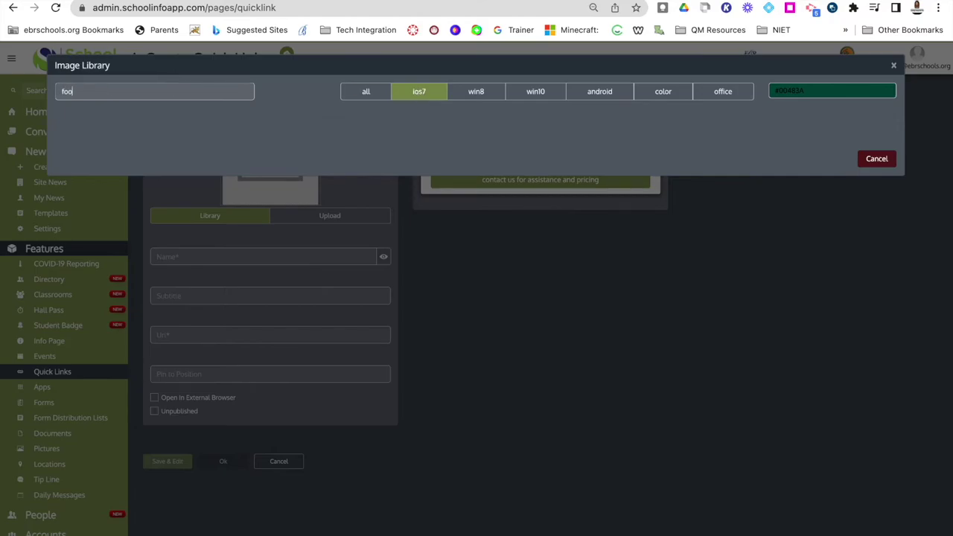
pyautogui.write('tball')
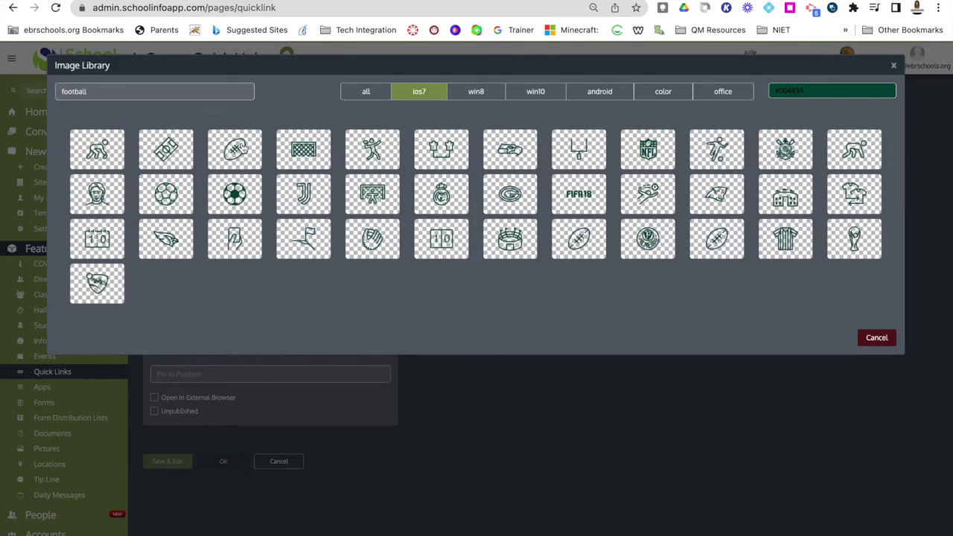
pyautogui.click(234, 150)
# Name the link Football Schedule and enter the lhsaa.org web address.
pyautogui.click(198, 259)
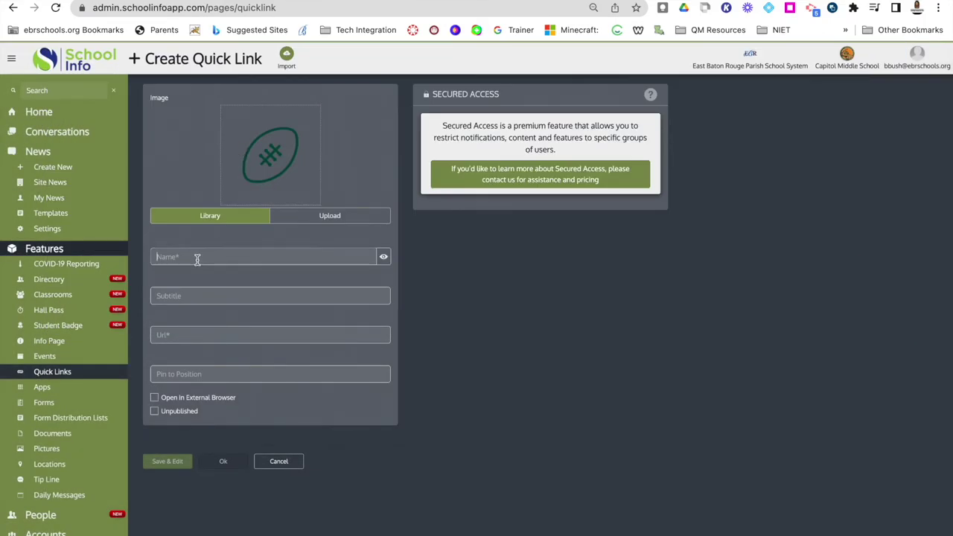
pyautogui.write('Football Schedule')
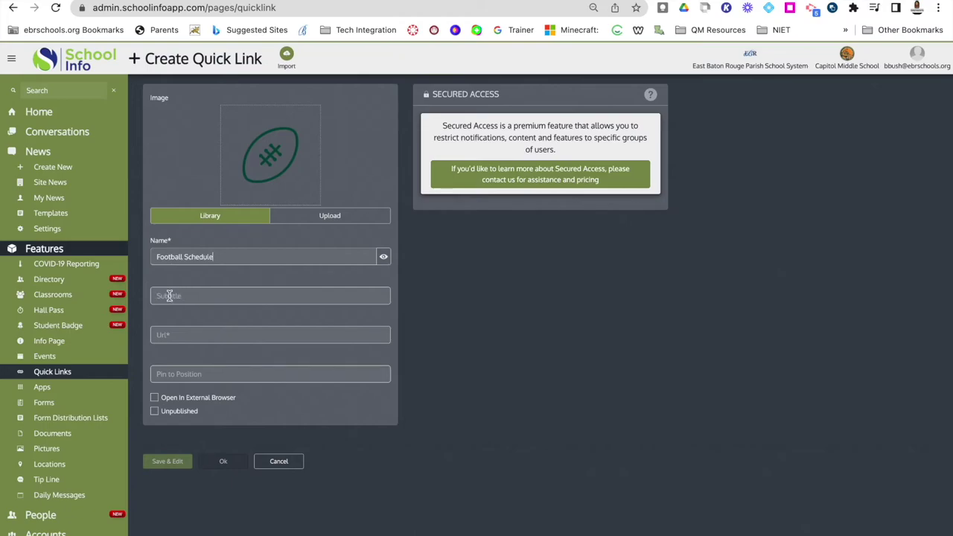
pyautogui.click(169, 334)
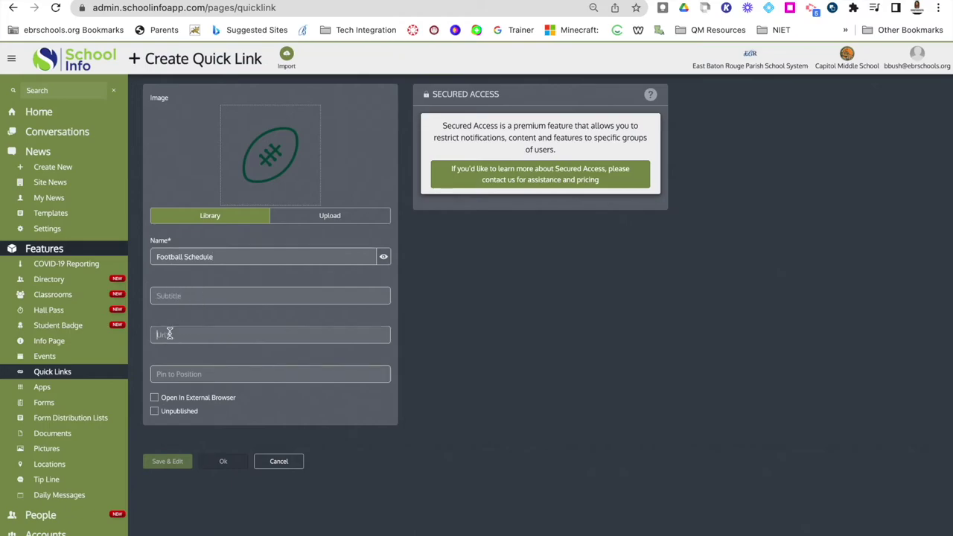
pyautogui.write('www.')
pyautogui.write('lhss')
pyautogui.write('a.org')
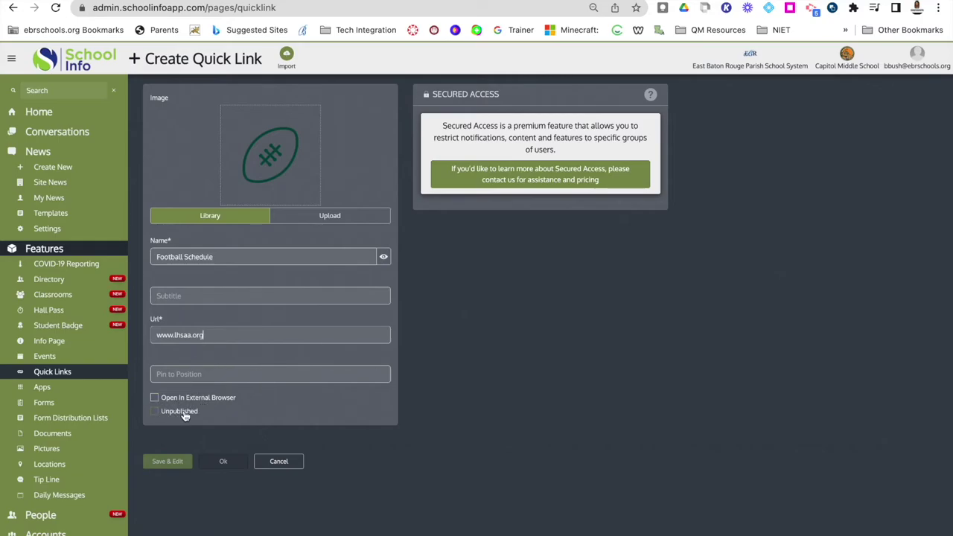
pyautogui.click(269, 374)
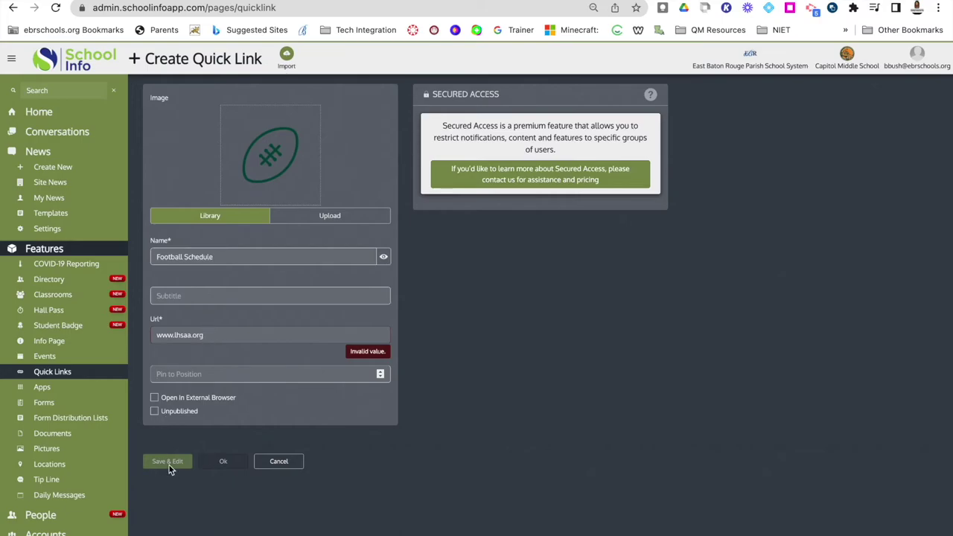
pyautogui.click(211, 338)
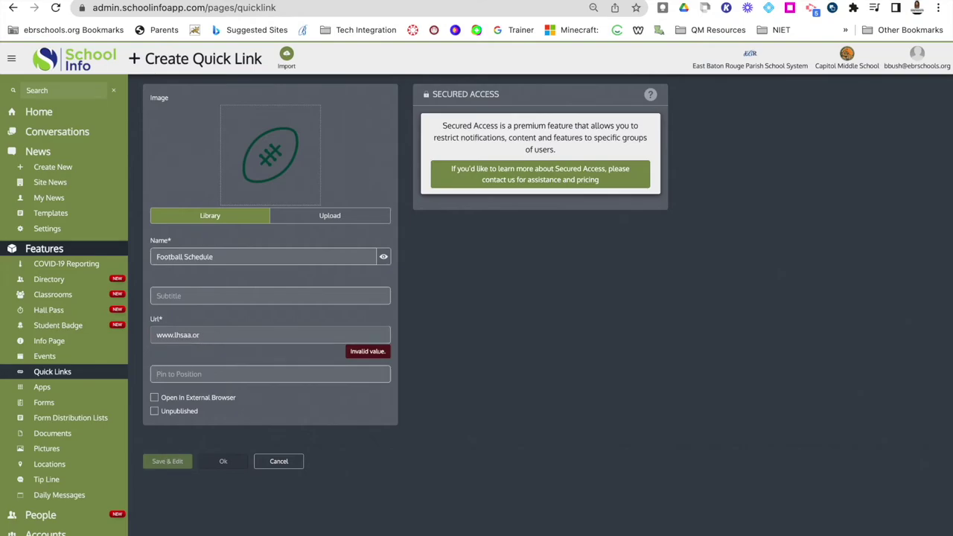
pyautogui.write('g')
pyautogui.click(156, 335)
pyautogui.write('https:')
pyautogui.press('BackSpace')
pyautogui.press('BackSpace')
pyautogui.press('BackSpace')
pyautogui.press('BackSpace')
pyautogui.press('BackSpace')
pyautogui.press('BackSpace')
pyautogui.write('https://')
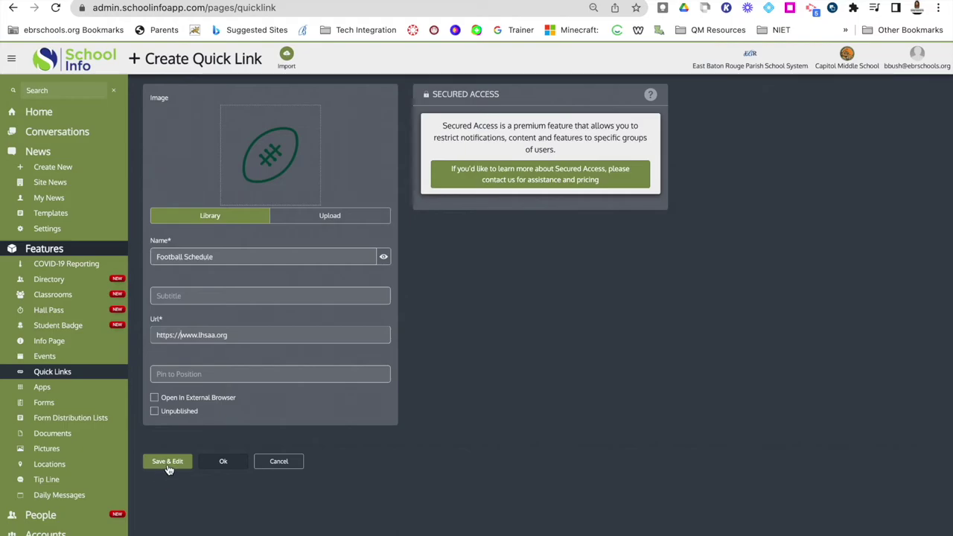
pyautogui.click(223, 462)
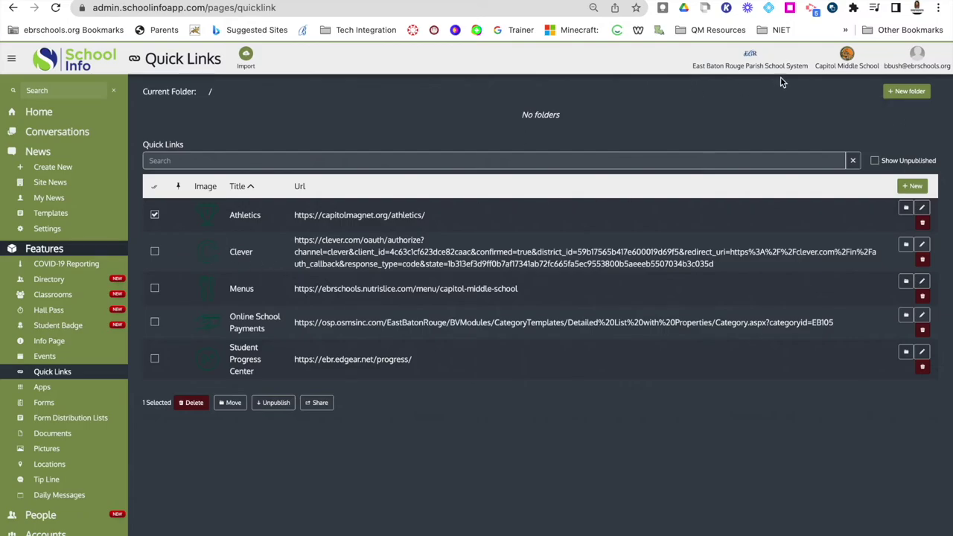
# Abandon the new quick link folder and switch to the empty Forms section.
pyautogui.click(901, 92)
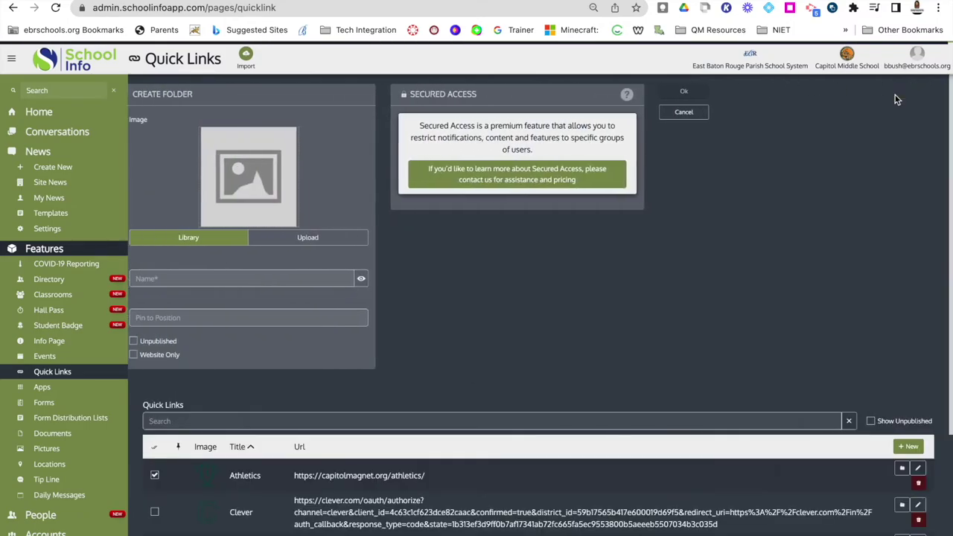
pyautogui.moveTo(265, 179)
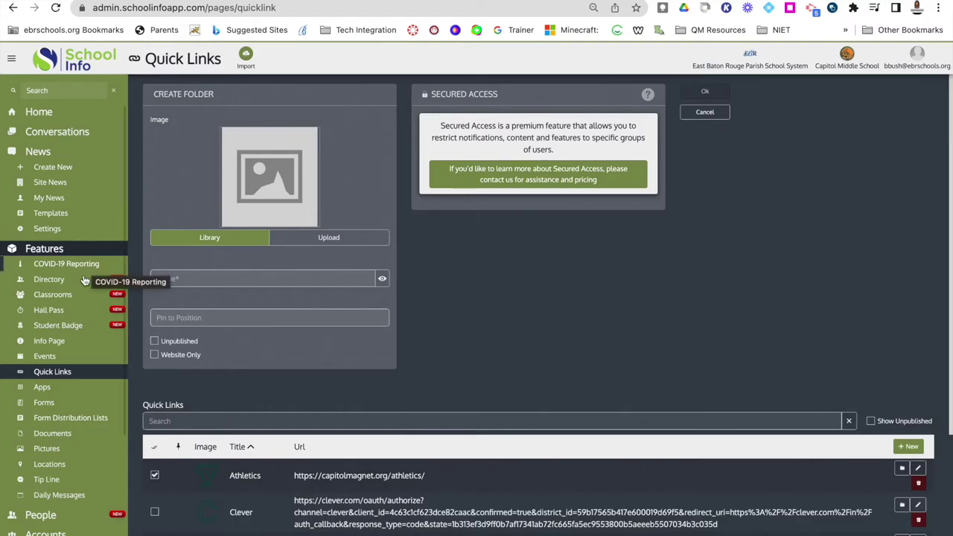
pyautogui.click(43, 405)
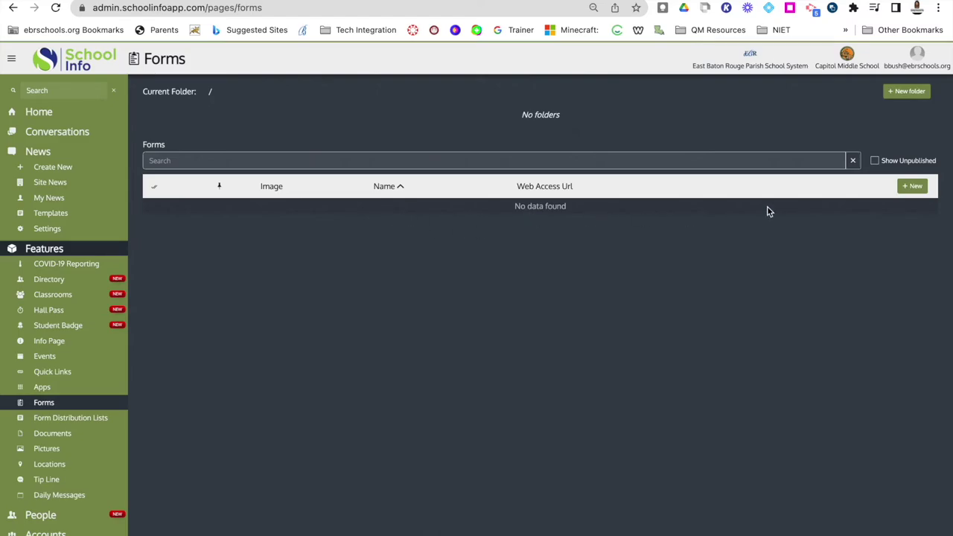
# Start a new form named Permission Slip.
pyautogui.click(914, 186)
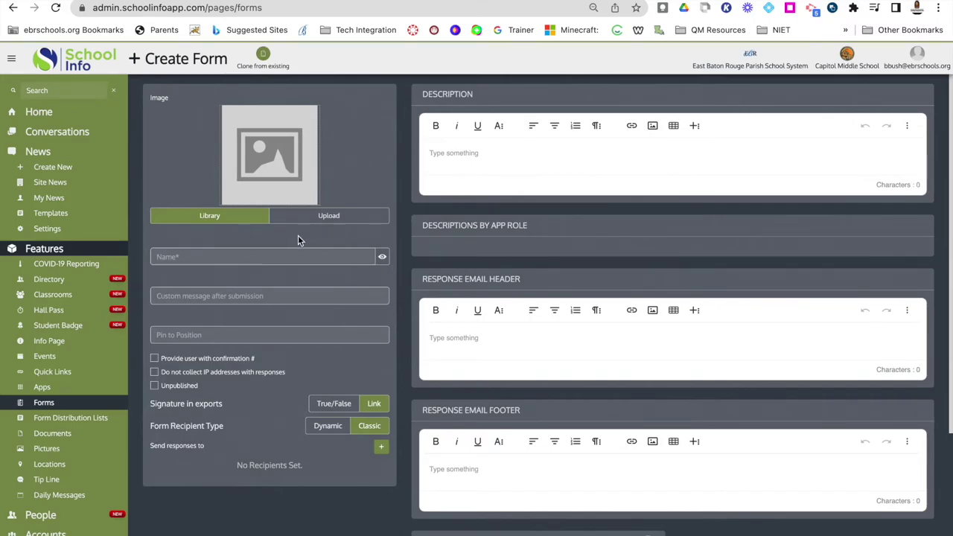
pyautogui.moveTo(268, 134)
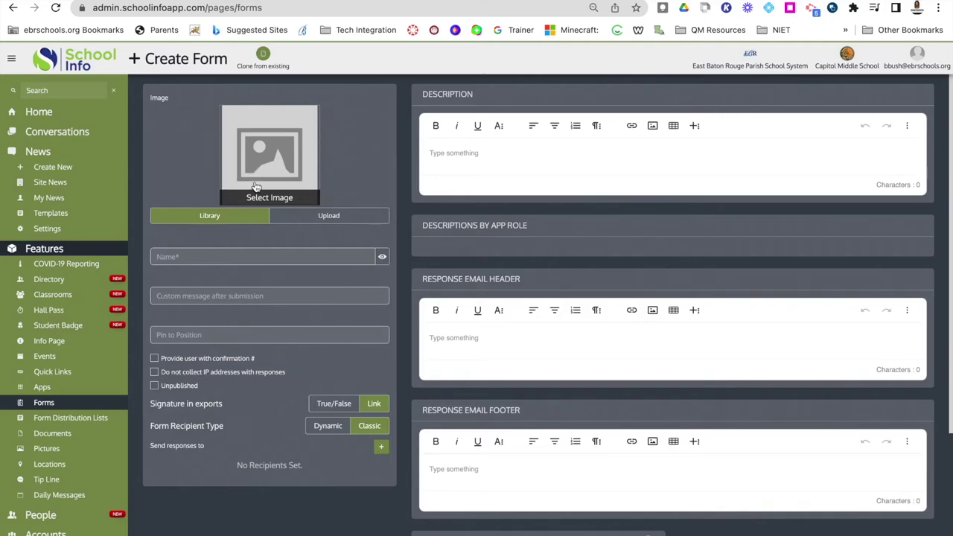
pyautogui.click(277, 256)
pyautogui.write('Permiss')
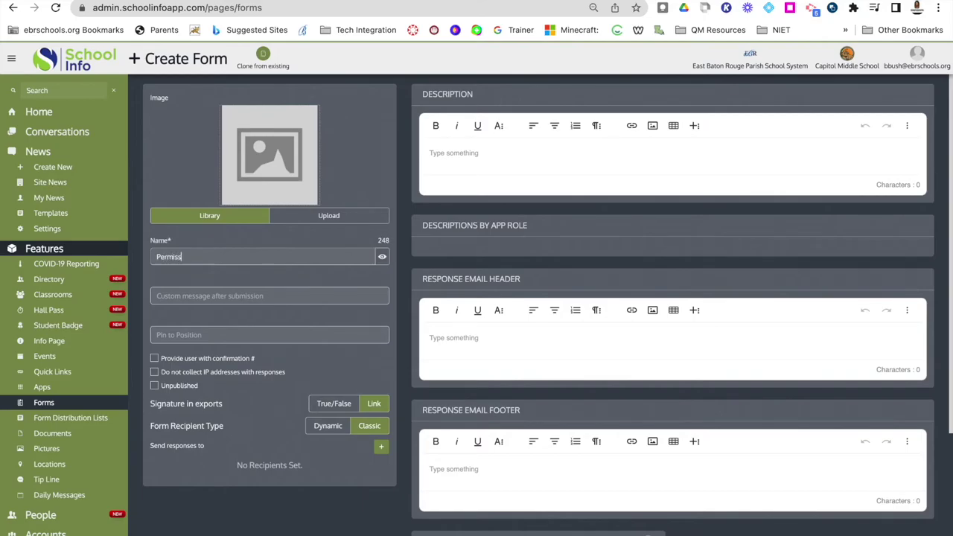
pyautogui.write('ion Slip')
# Set the after-submission message to 'Thank you for submitting!'.
pyautogui.click(217, 297)
pyautogui.write('Thank yiu fo')
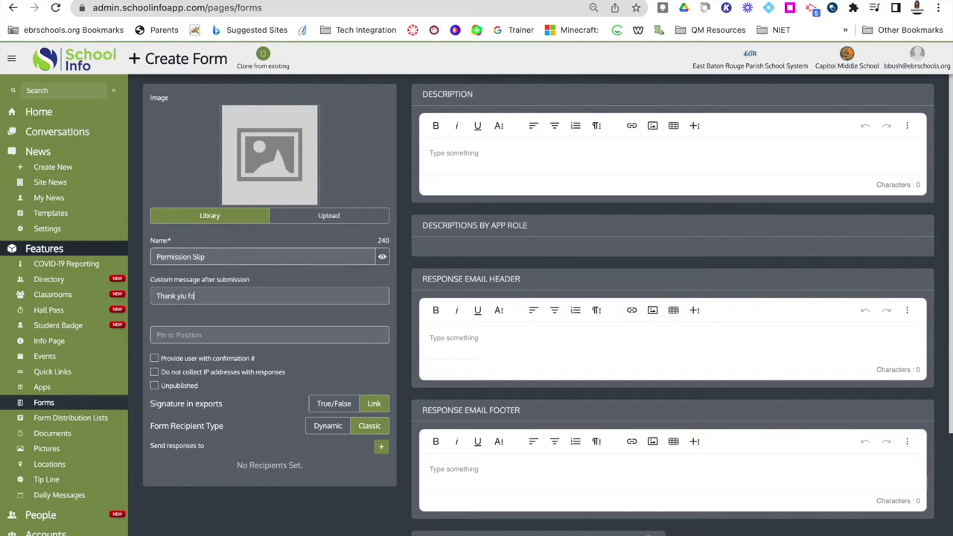
pyautogui.write('r ou fo')
pyautogui.press('BackSpace')
pyautogui.press('BackSpace')
pyautogui.press('BackSpace')
pyautogui.press('BackSpace')
pyautogui.press('BackSpace')
pyautogui.write('ou for syb')
pyautogui.press('BackSpace')
pyautogui.press('BackSpace')
pyautogui.write('submitting!')
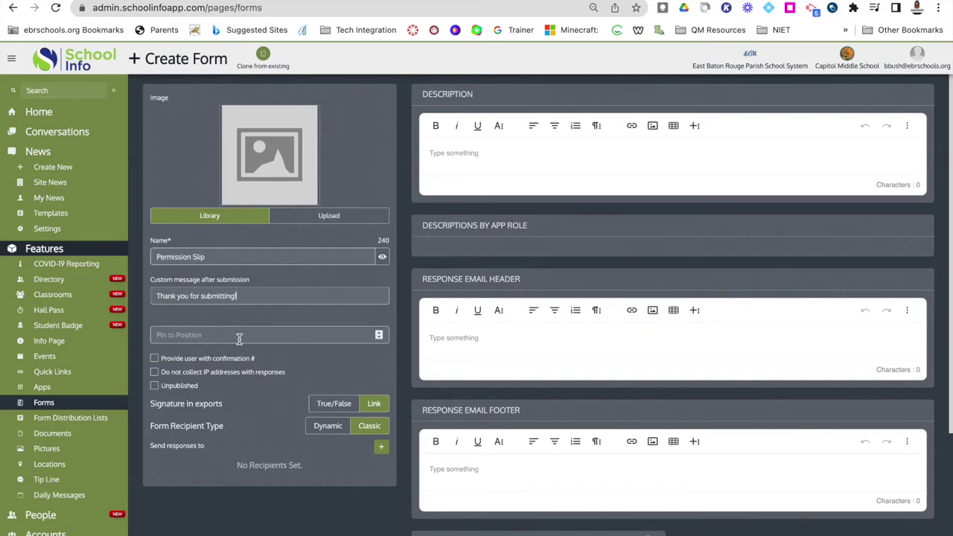
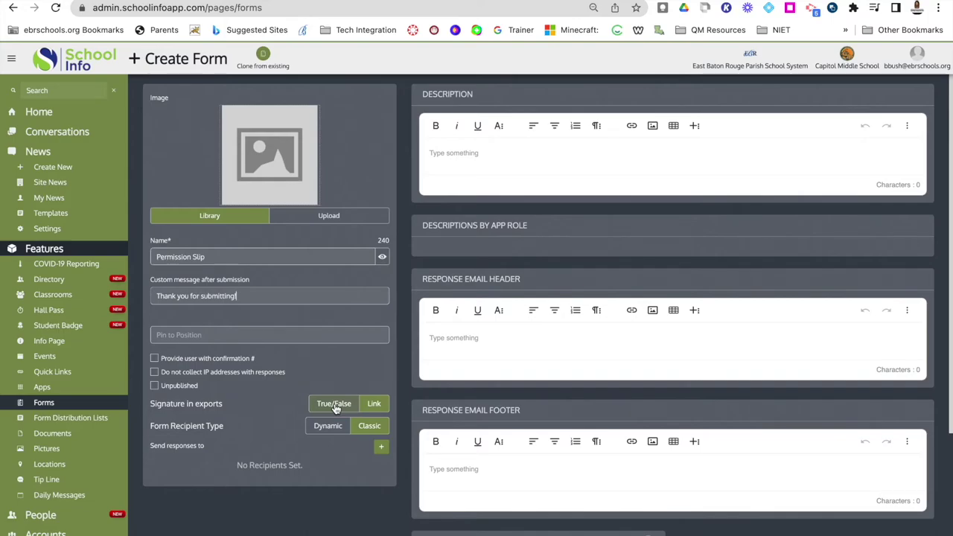
# Keep signature exports as Link, add a response recipient's e-mail, and enter the description 'Permission Slip'.
pyautogui.click(333, 408)
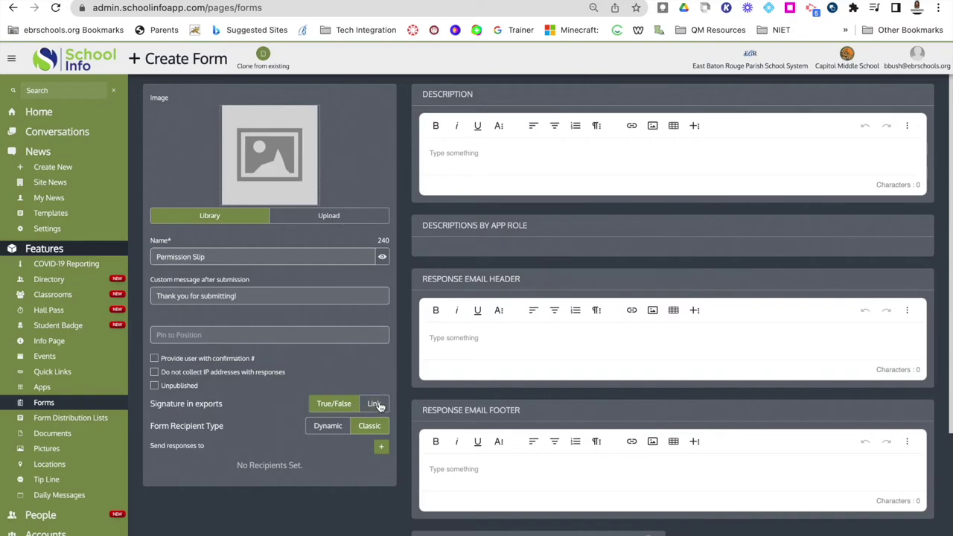
pyautogui.click(382, 405)
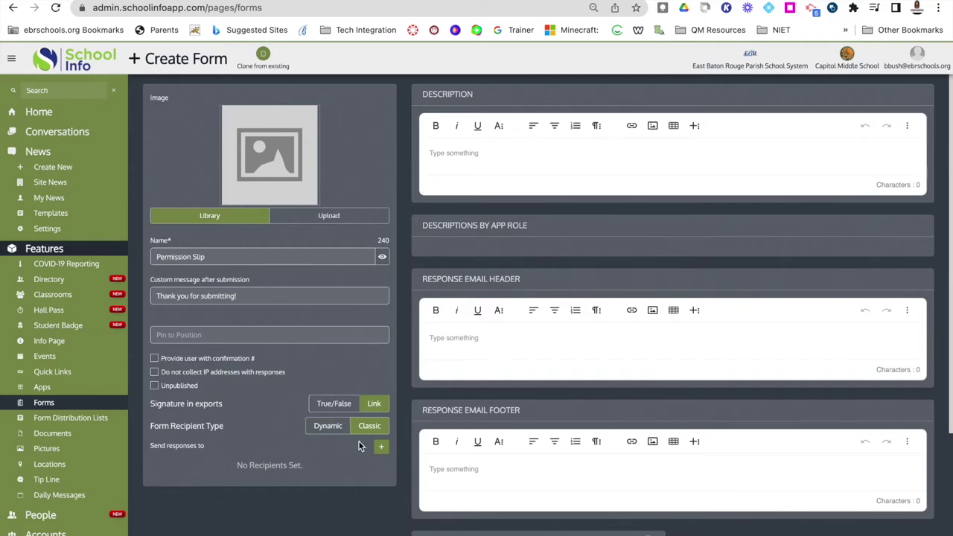
pyautogui.click(381, 448)
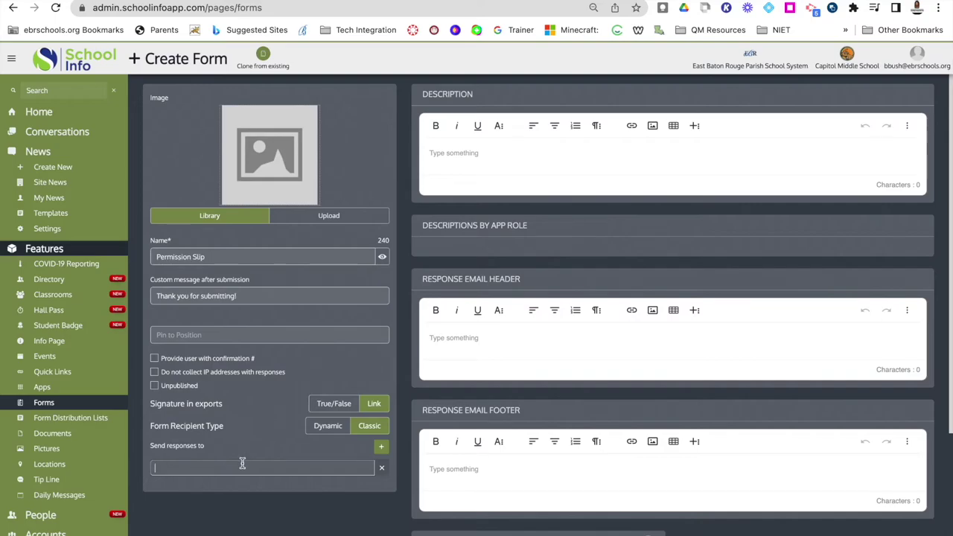
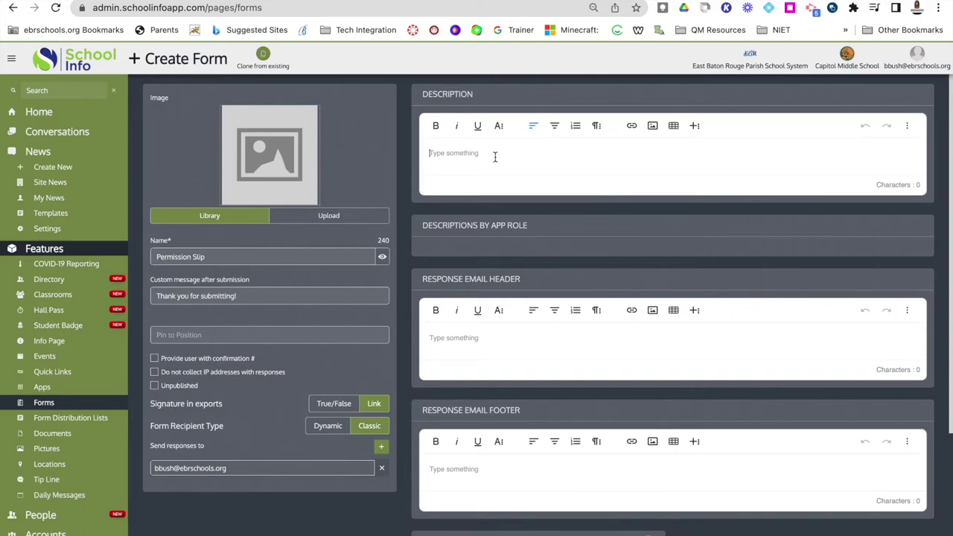
pyautogui.write('Permission Slip')
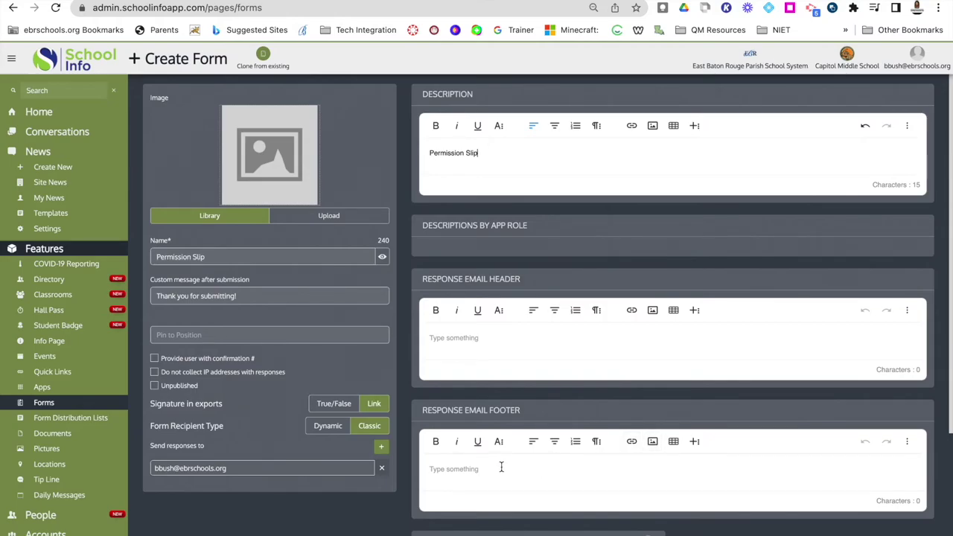
pyautogui.scroll(-3, 501, 468)
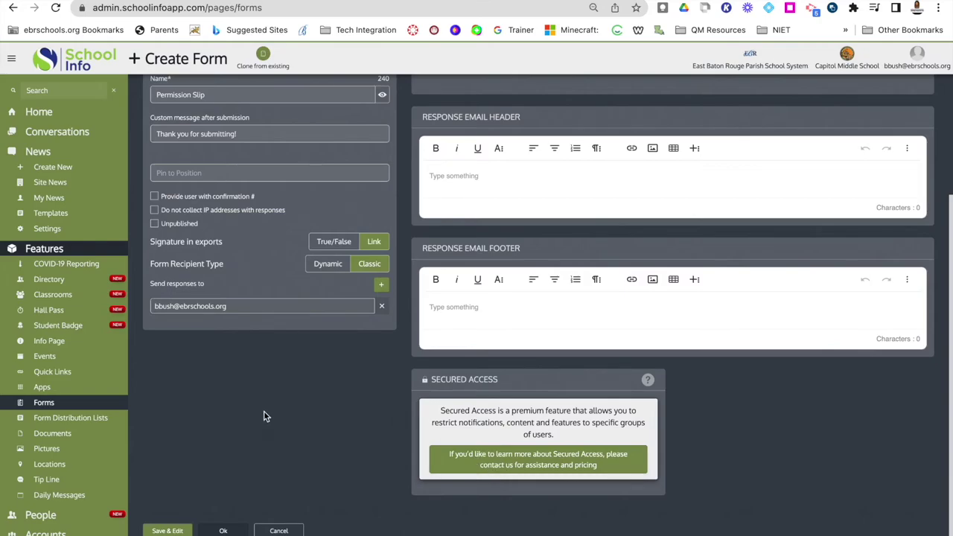
# Confirm the form editor with Ok to store the Permission Slip form.
pyautogui.click(221, 531)
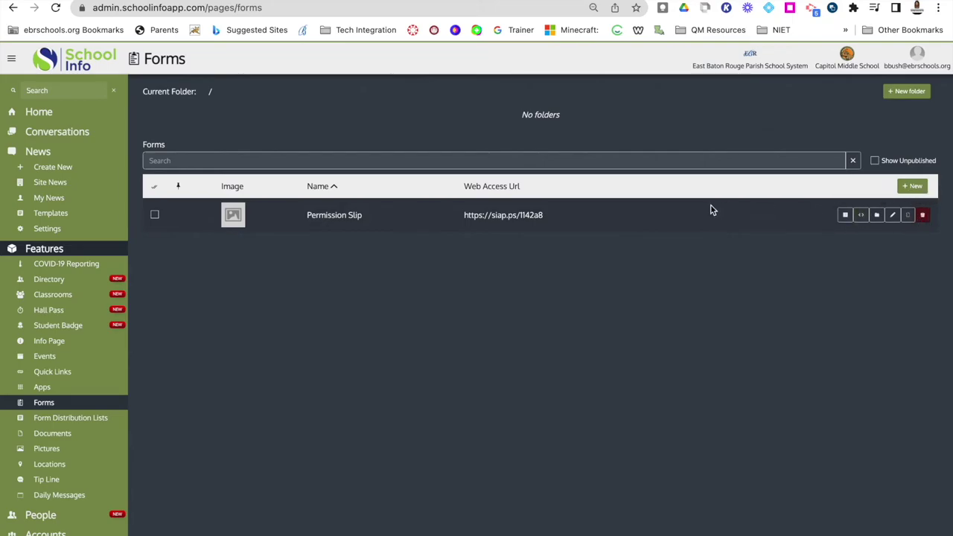
# Open the Permission Slip form builder, add a Page 2, then remove it.
pyautogui.click(862, 215)
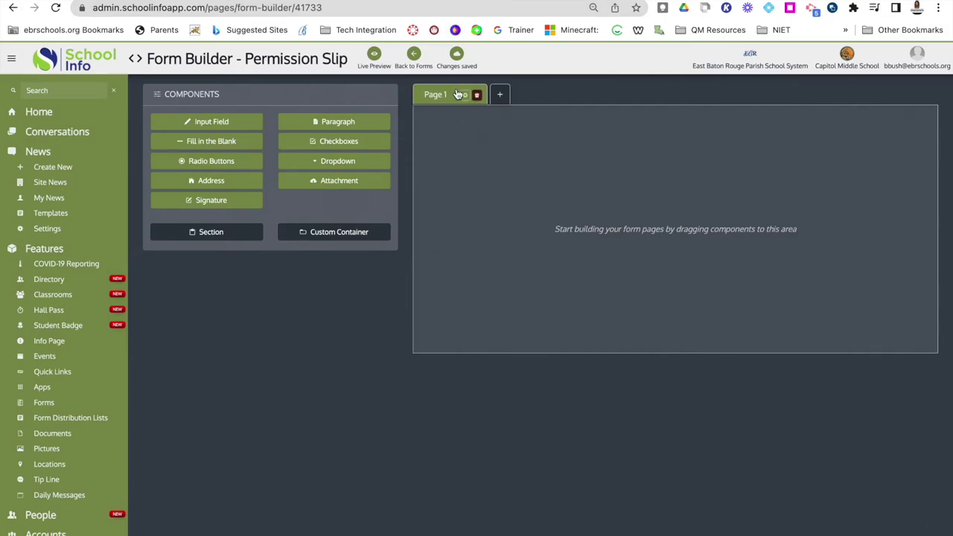
pyautogui.moveTo(443, 102)
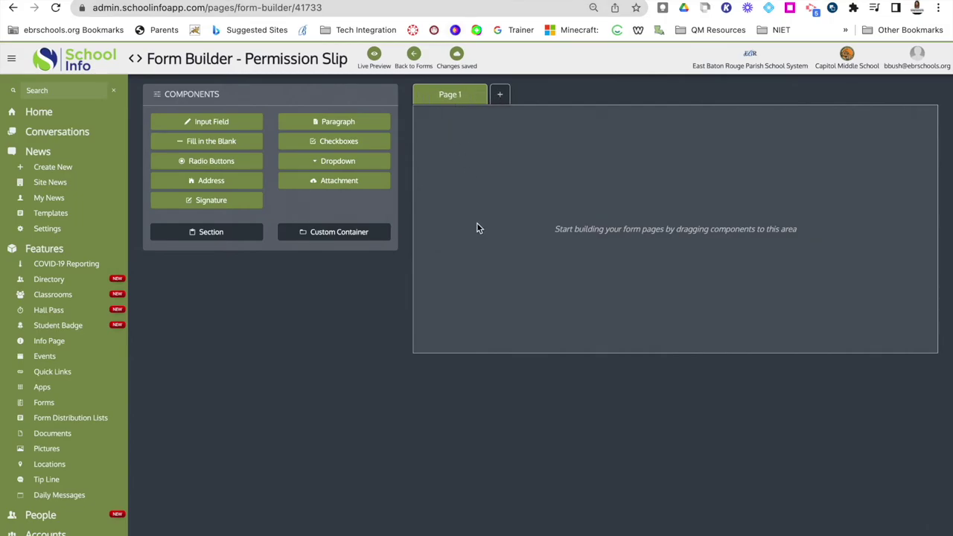
pyautogui.click(502, 94)
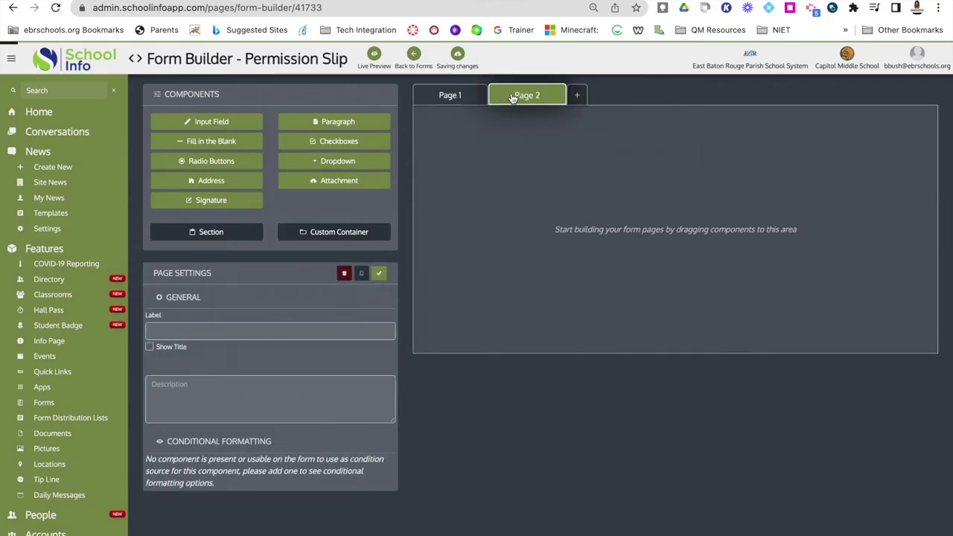
pyautogui.click(346, 273)
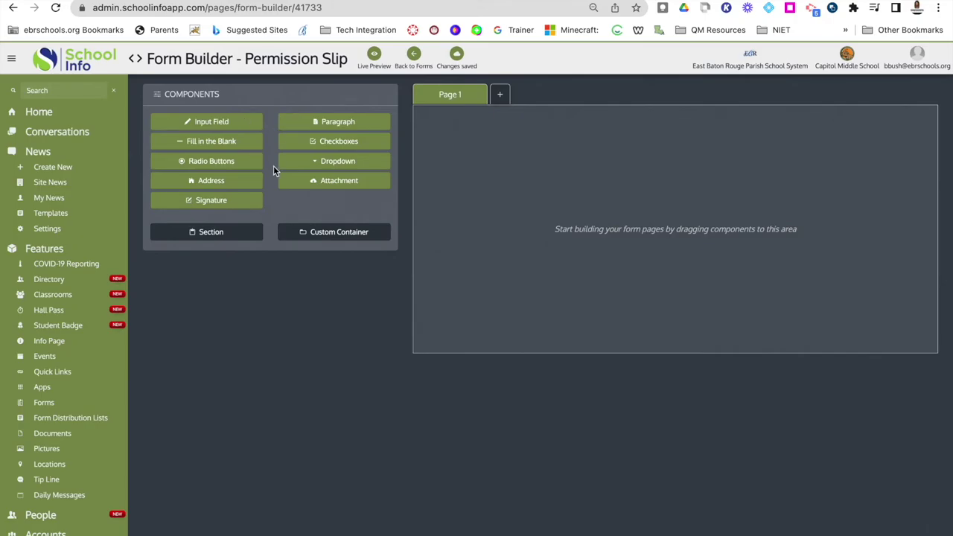
# Add an input field labelled Name with Required and Keep value after submit ticked.
pyautogui.click(223, 124)
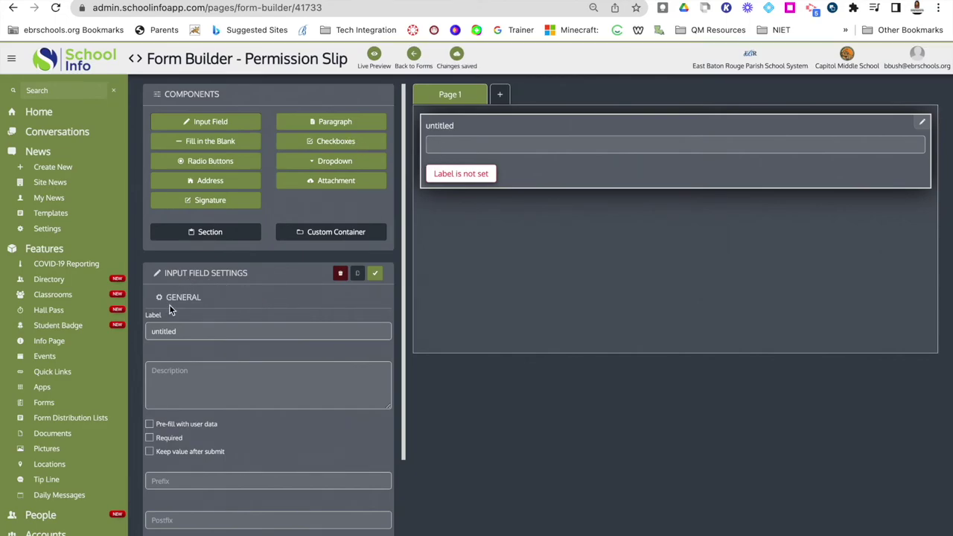
pyautogui.click(164, 331)
pyautogui.moveTo(206, 332); pyautogui.dragTo(152, 331)
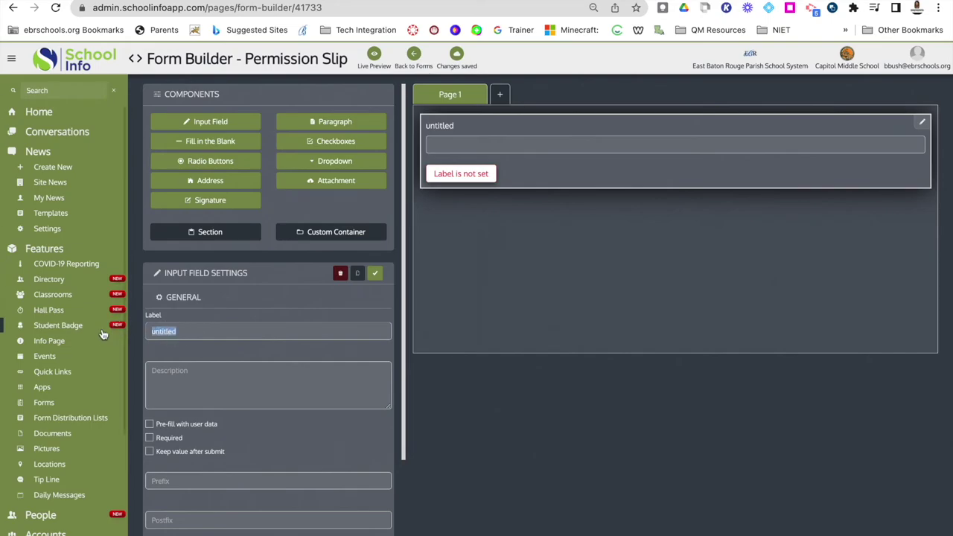
pyautogui.write('Name')
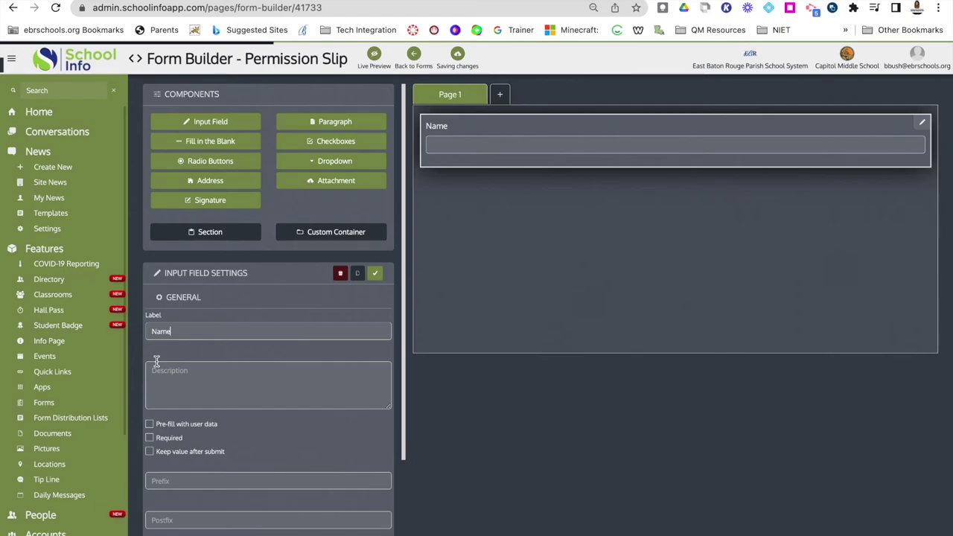
pyautogui.click(175, 379)
pyautogui.scroll(-1, 175, 379)
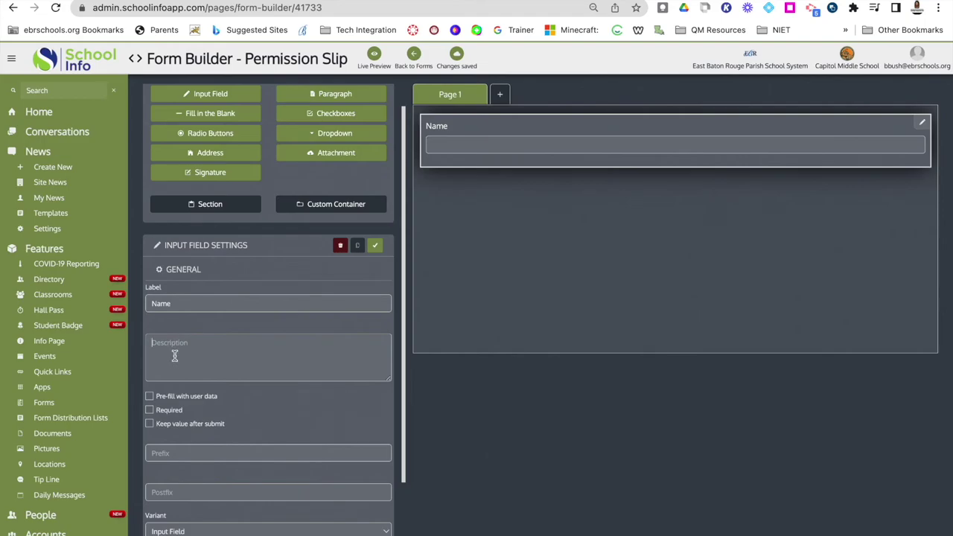
pyautogui.scroll(-1, 175, 357)
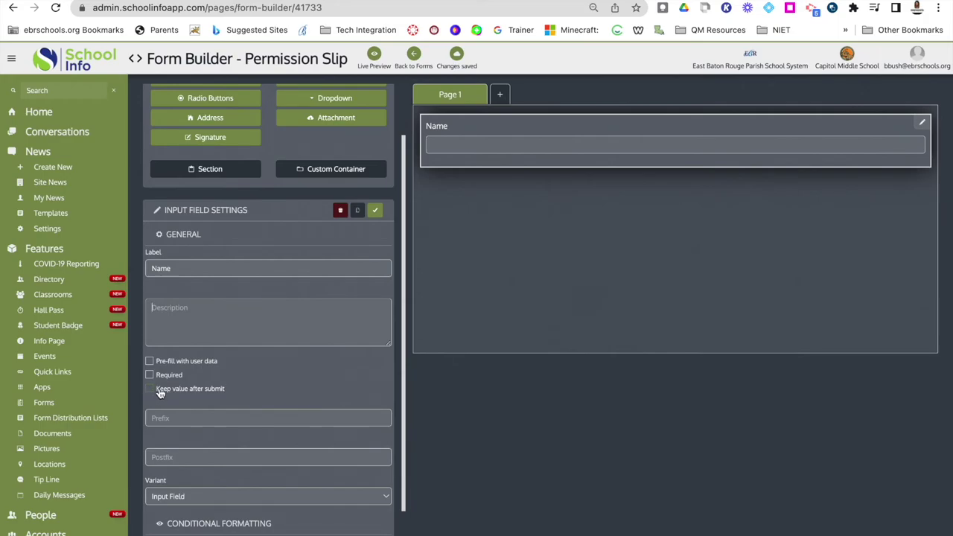
pyautogui.scroll(-2, 181, 400)
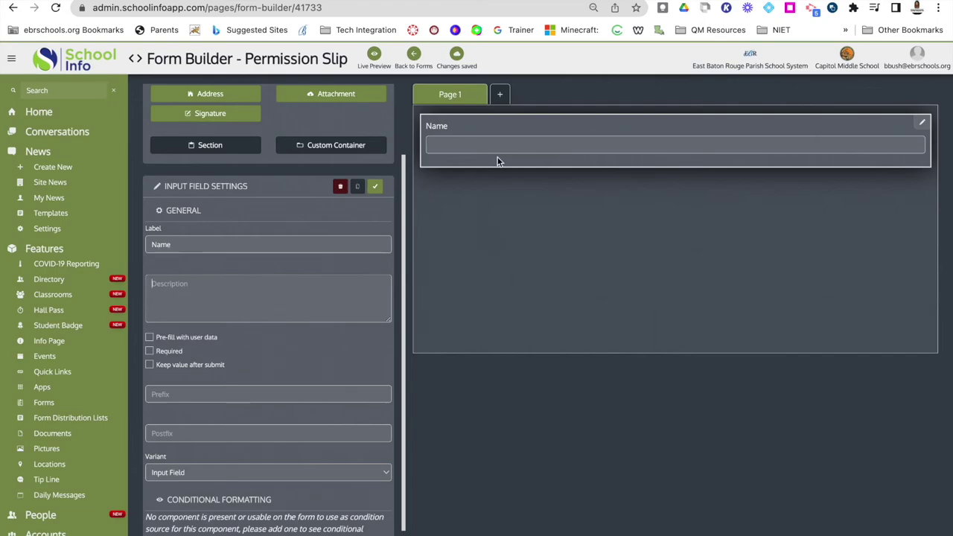
pyautogui.scroll(-1, 189, 391)
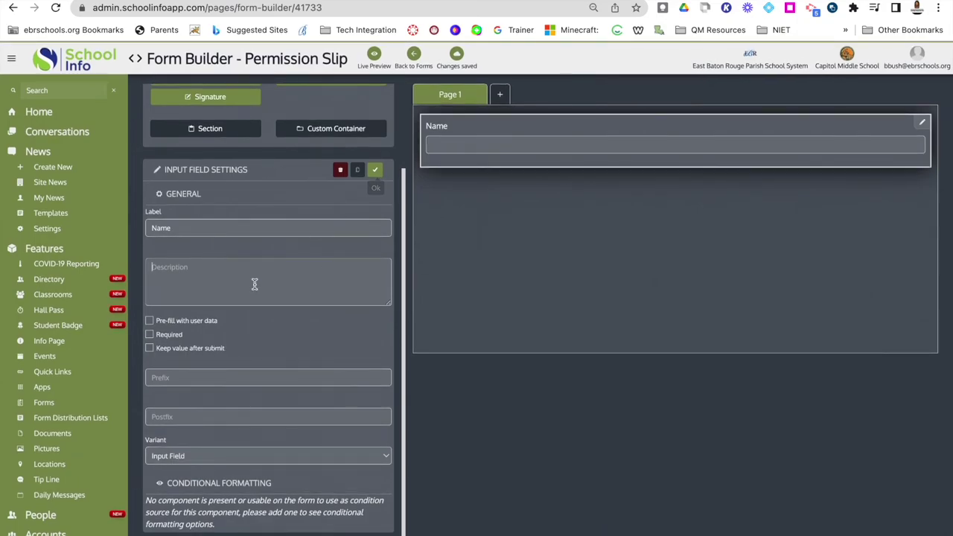
pyautogui.click(157, 358)
pyautogui.click(151, 348)
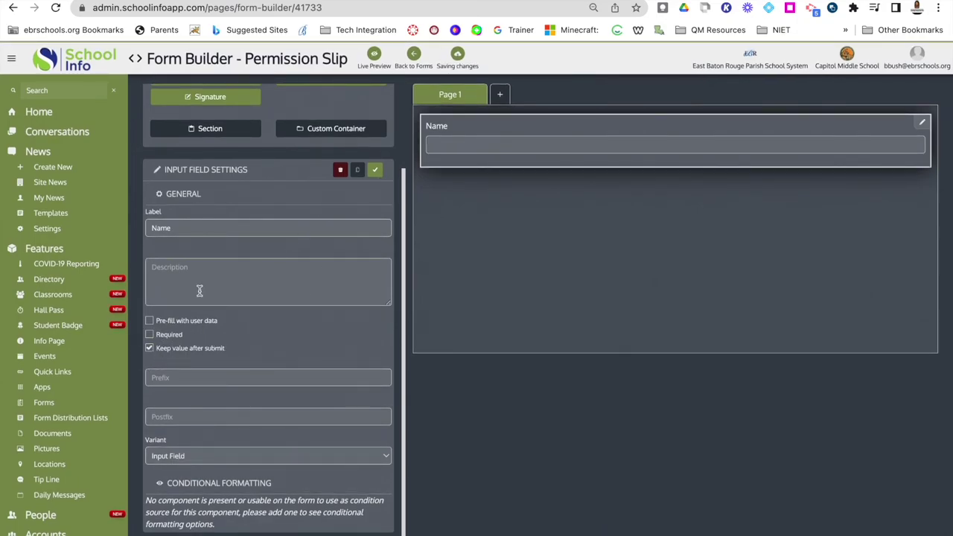
pyautogui.click(154, 335)
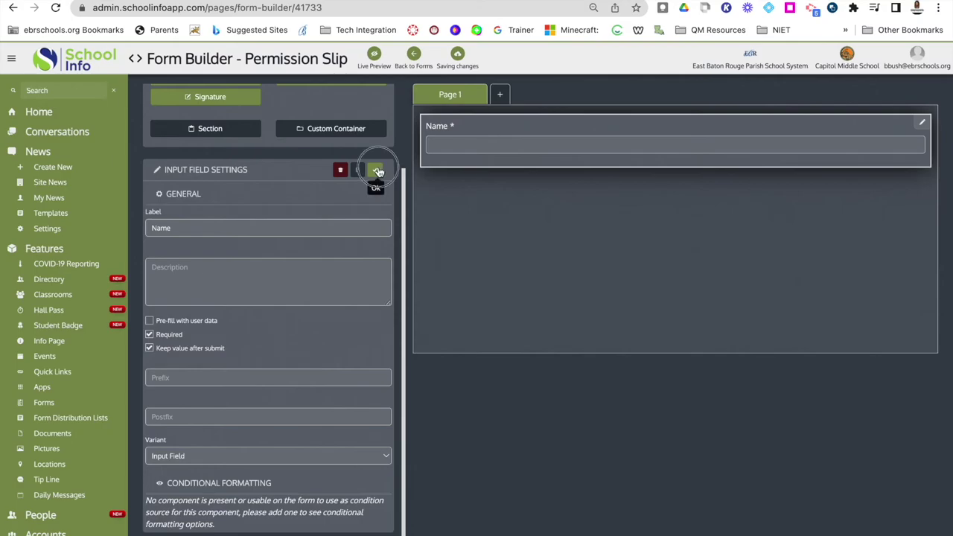
pyautogui.click(374, 169)
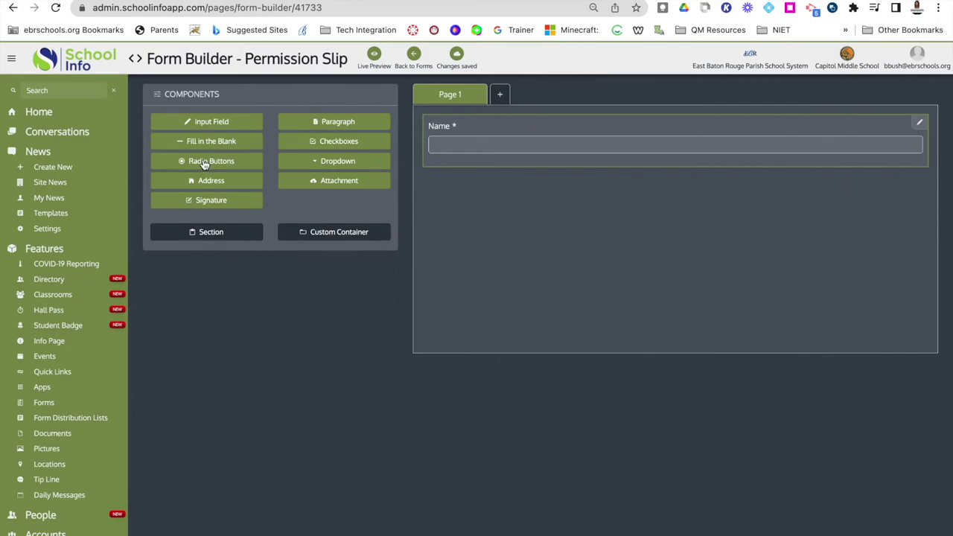
# Add a required radio button question labelled Grade Level.
pyautogui.click(204, 164)
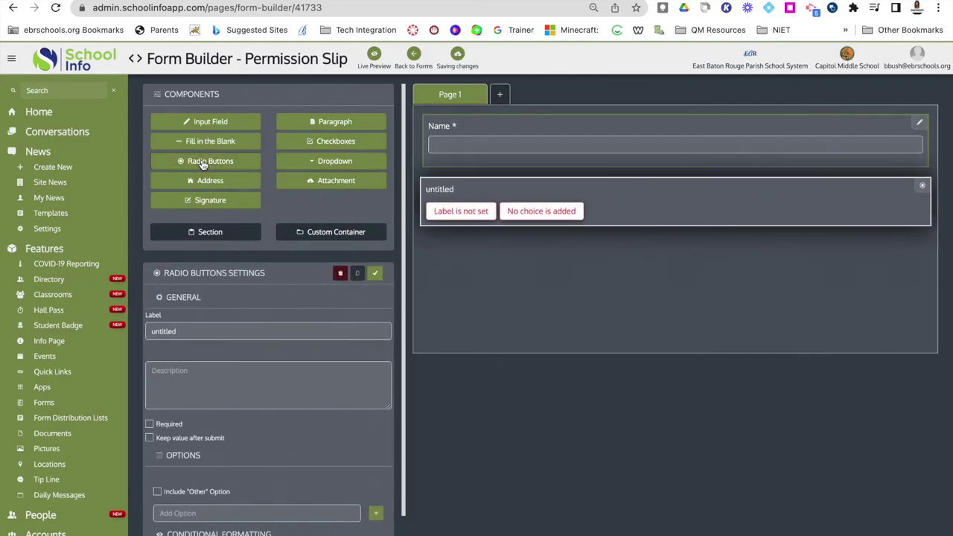
pyautogui.doubleClick(174, 331)
pyautogui.write('Grade Level')
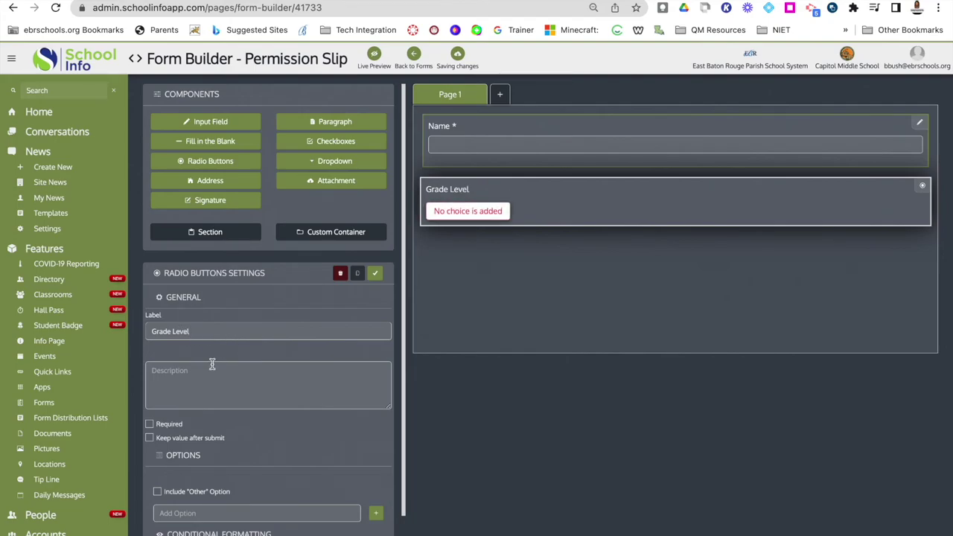
pyautogui.scroll(-1, 191, 415)
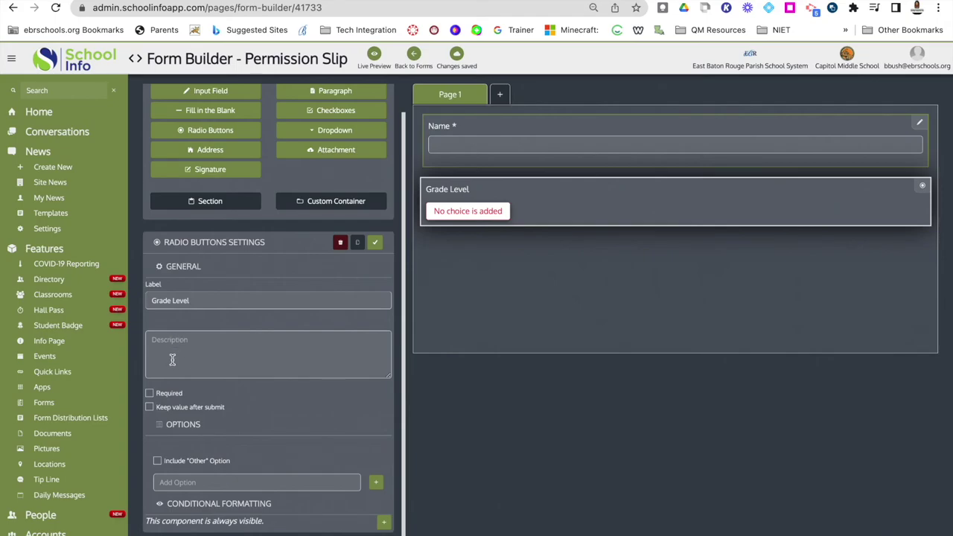
pyautogui.click(150, 394)
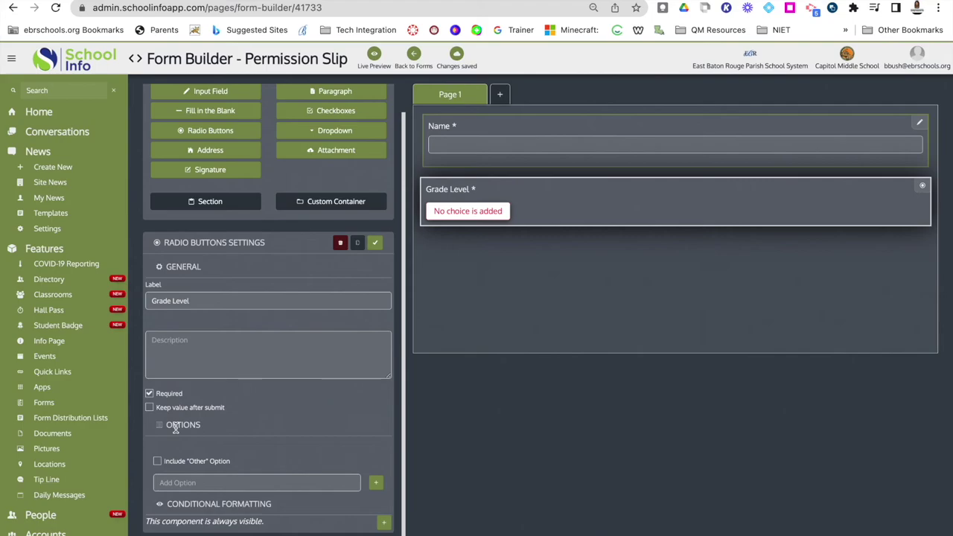
# Add Kindergarten and 1st Grade as Grade Level answer choices.
pyautogui.click(170, 484)
pyautogui.write('K')
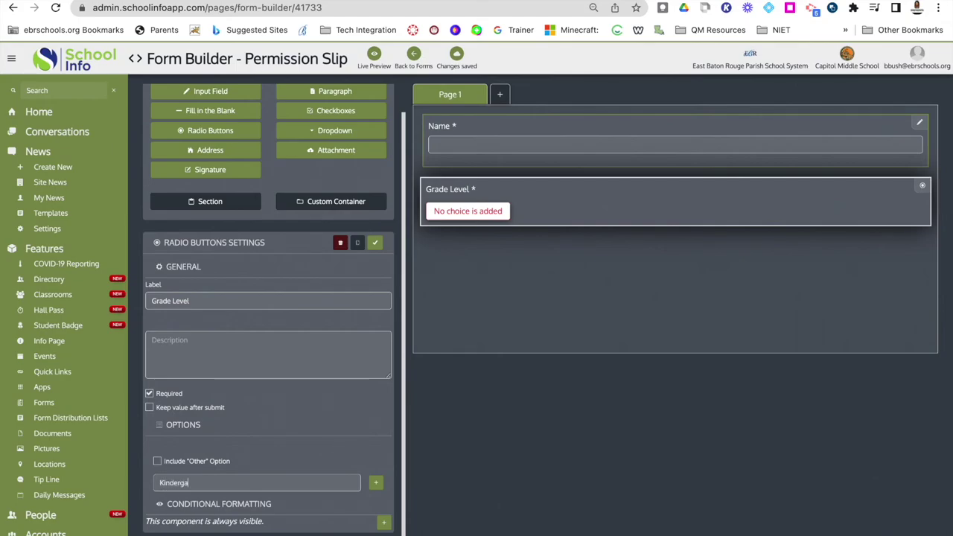
pyautogui.write('indergarten')
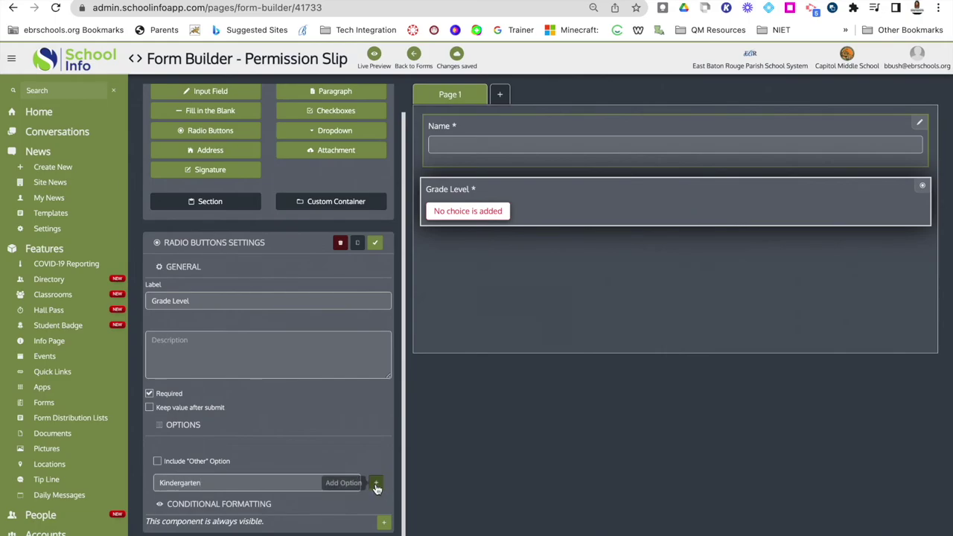
pyautogui.click(375, 483)
pyautogui.click(246, 503)
pyautogui.write('1')
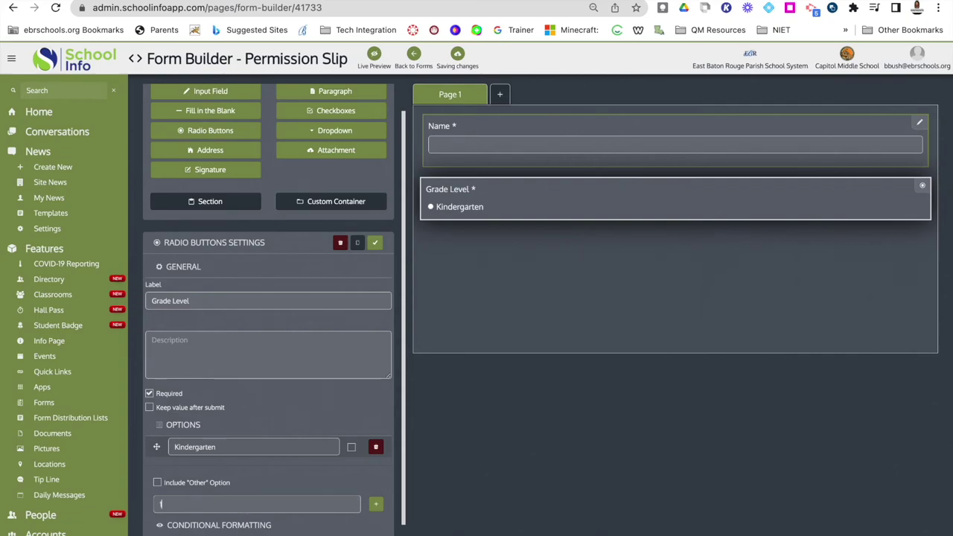
pyautogui.write('st Grade')
pyautogui.click(378, 505)
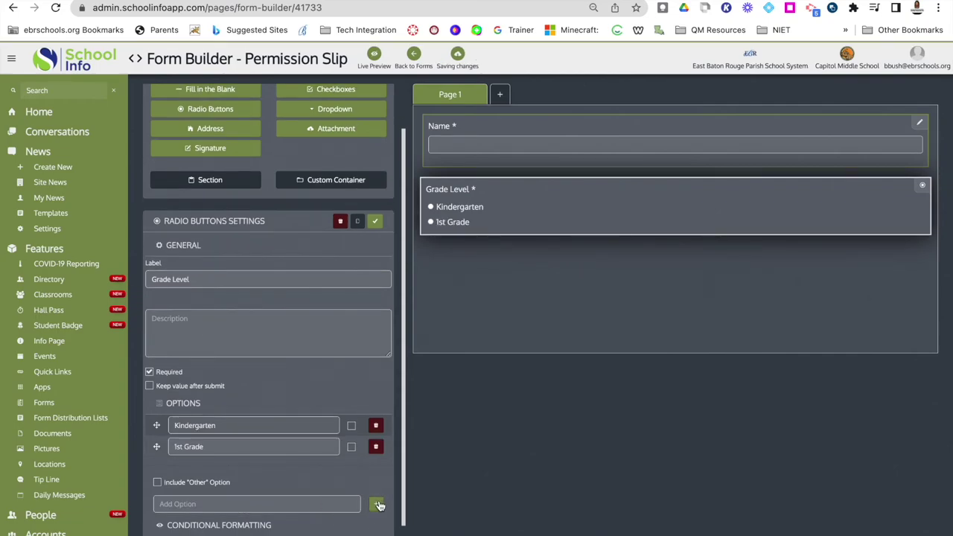
pyautogui.click(377, 505)
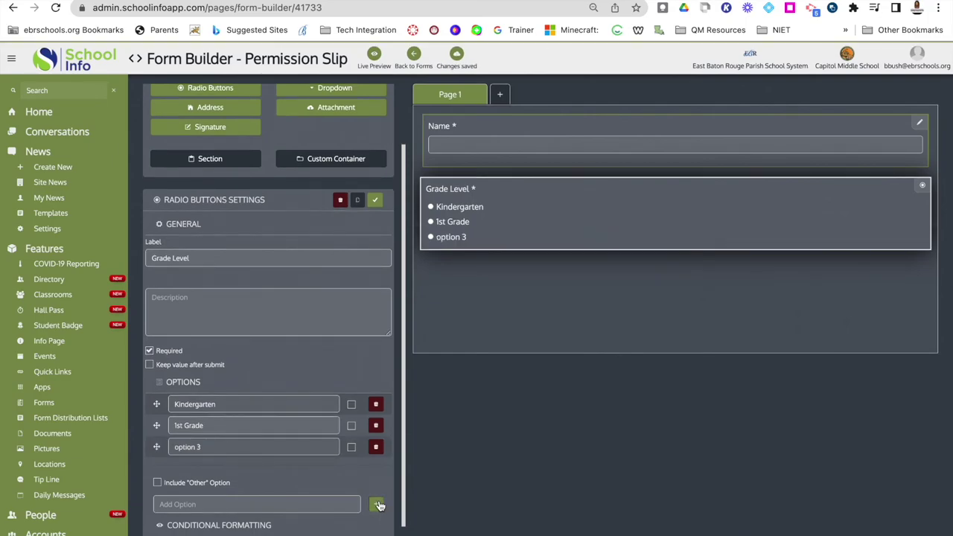
# Add 2nd Grade and 3rd Grade choices and include an Other option.
pyautogui.tripleClick(217, 445)
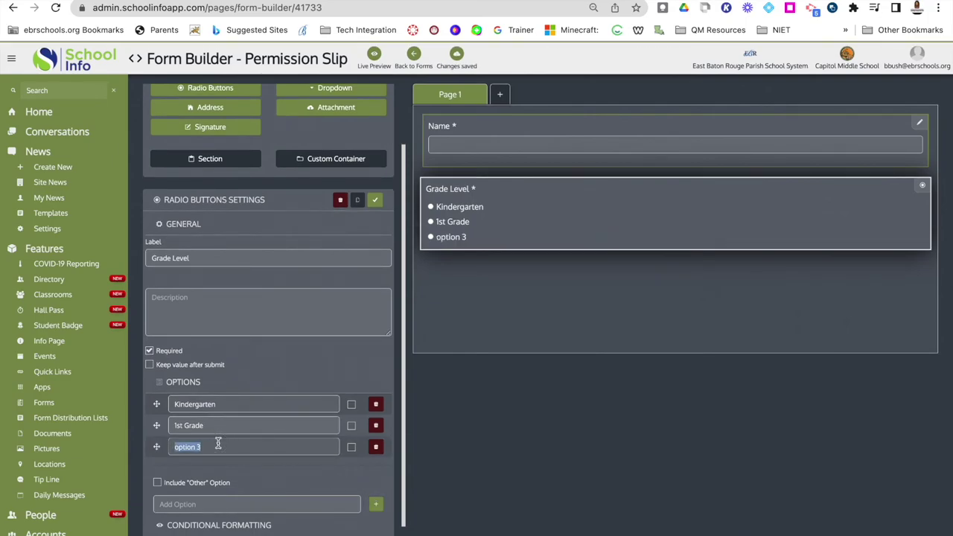
pyautogui.write('2nd')
pyautogui.press('BackSpace')
pyautogui.press('BackSpace')
pyautogui.write('nd Greade')
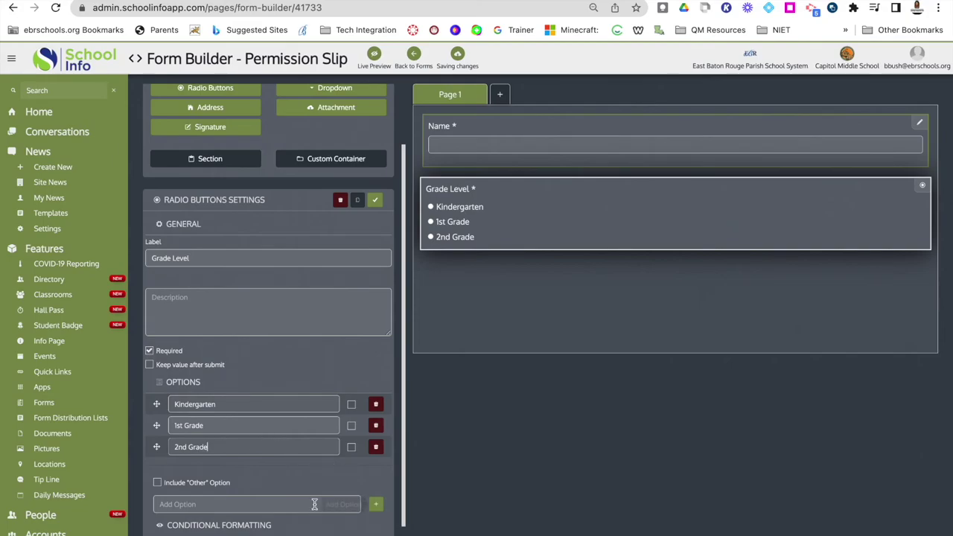
pyautogui.click(298, 504)
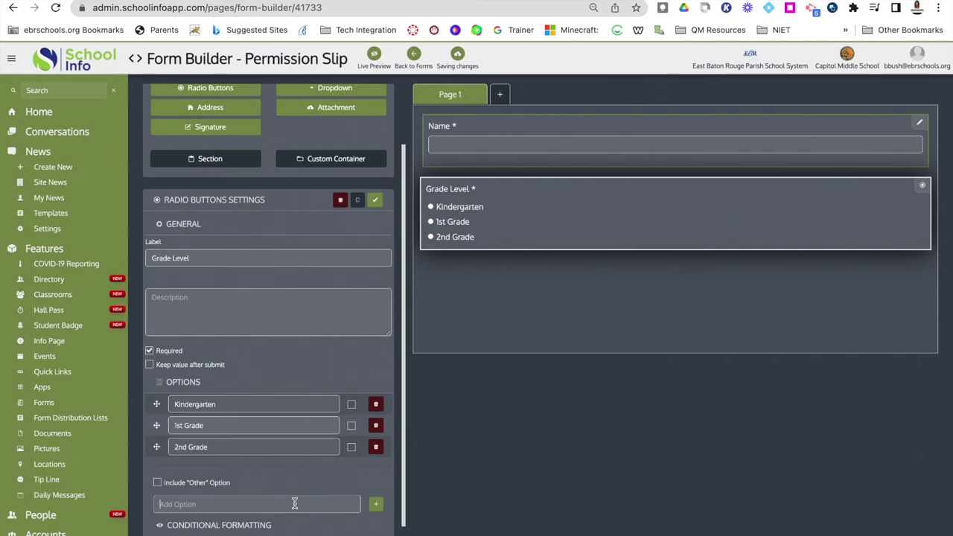
pyautogui.write('3rd Grade')
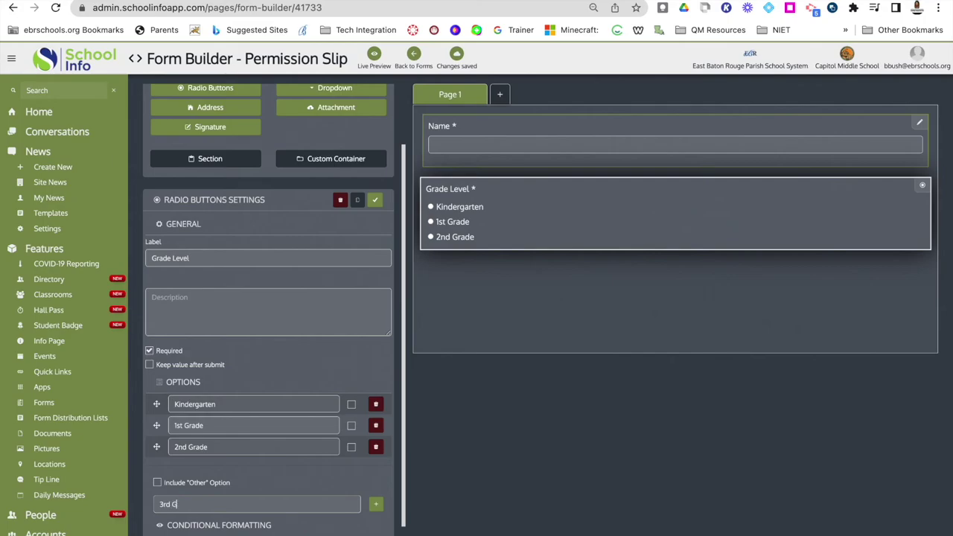
pyautogui.click(377, 505)
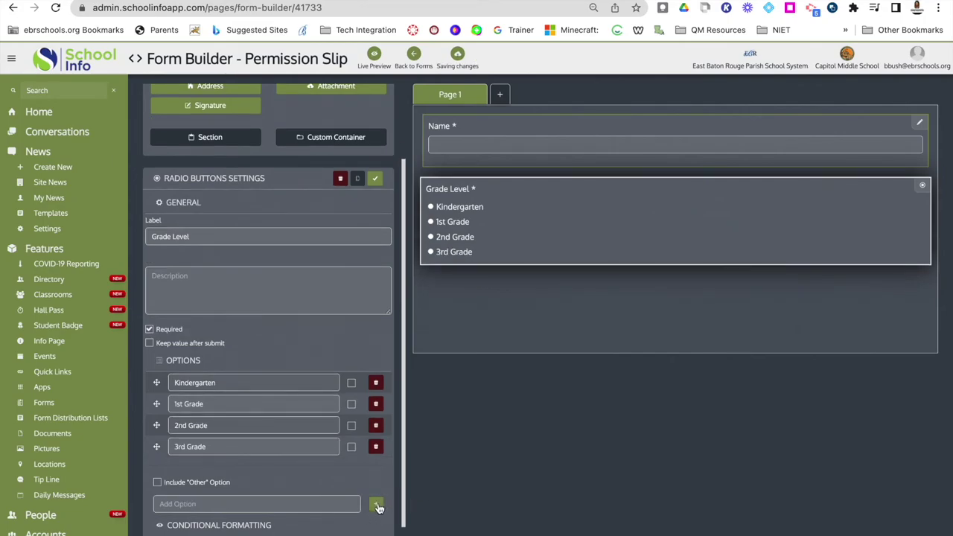
pyautogui.click(157, 479)
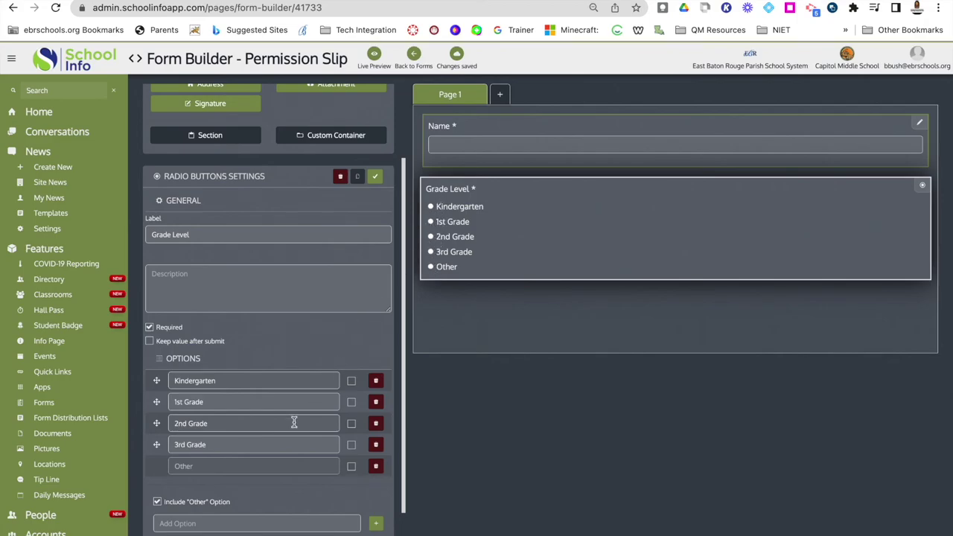
pyautogui.scroll(-1, 294, 422)
pyautogui.scroll(3, 298, 372)
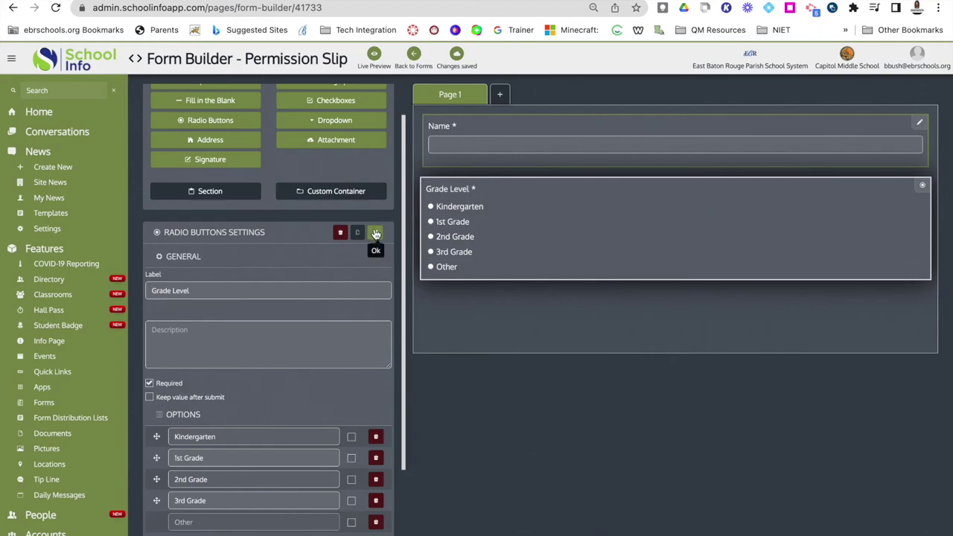
# Close the Radio Buttons Settings panel with the green Ok check.
pyautogui.click(376, 233)
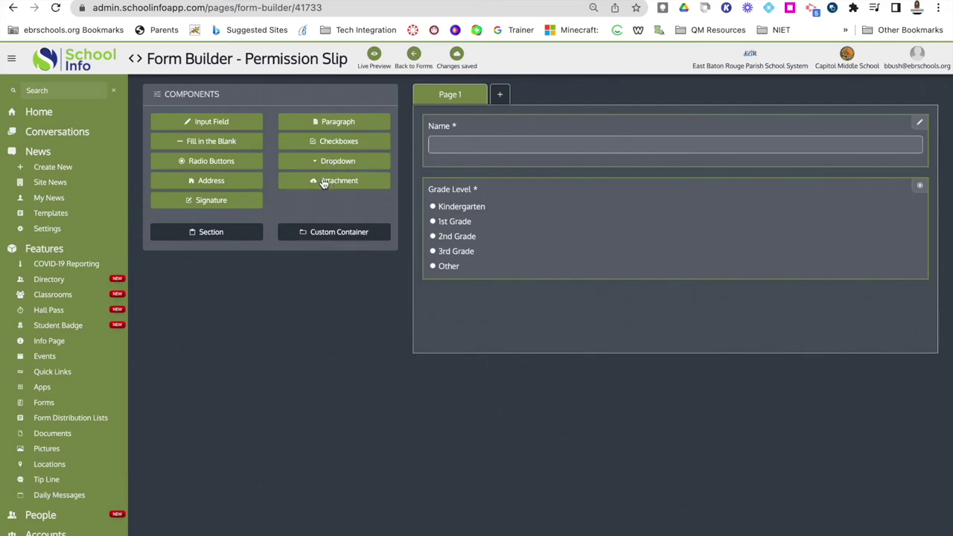
# Add a Signature component labelled 'Please sign below', mark it Required, and confirm.
pyautogui.click(213, 203)
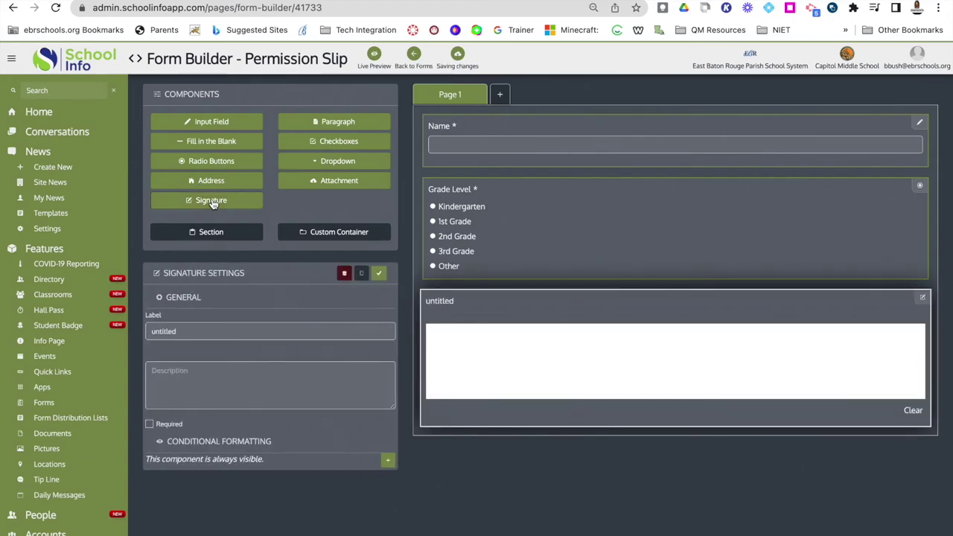
pyautogui.doubleClick(173, 332)
pyautogui.write('Please')
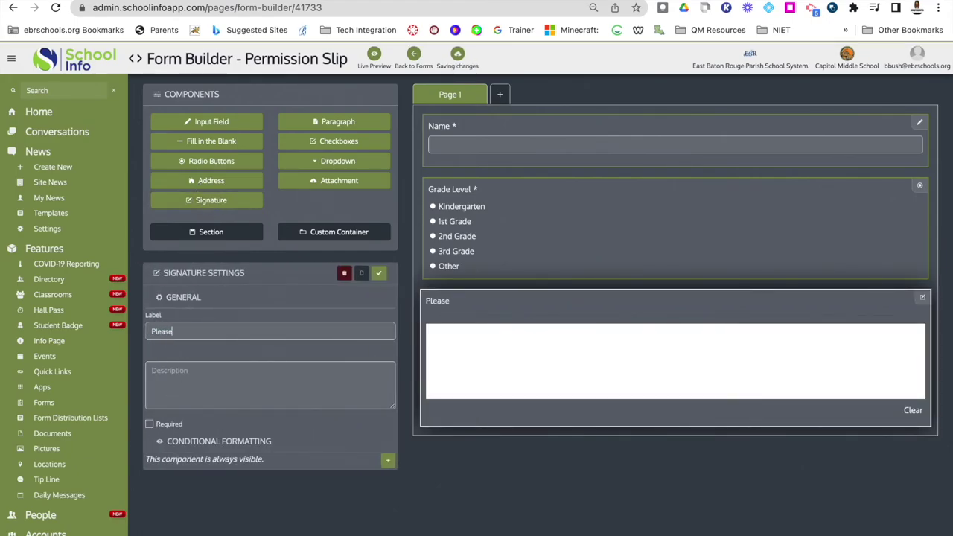
pyautogui.write(' sign below')
pyautogui.click(150, 424)
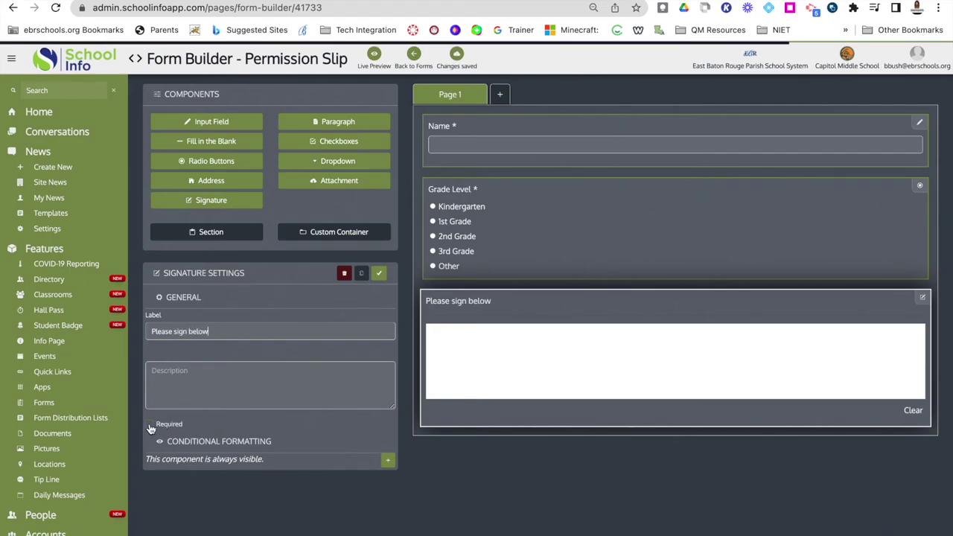
pyautogui.click(380, 276)
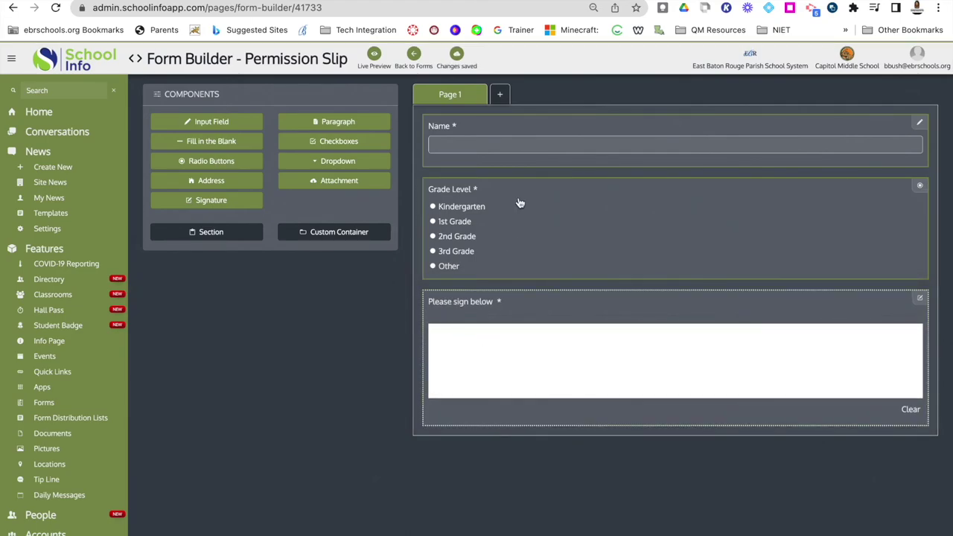
pyautogui.moveTo(432, 95)
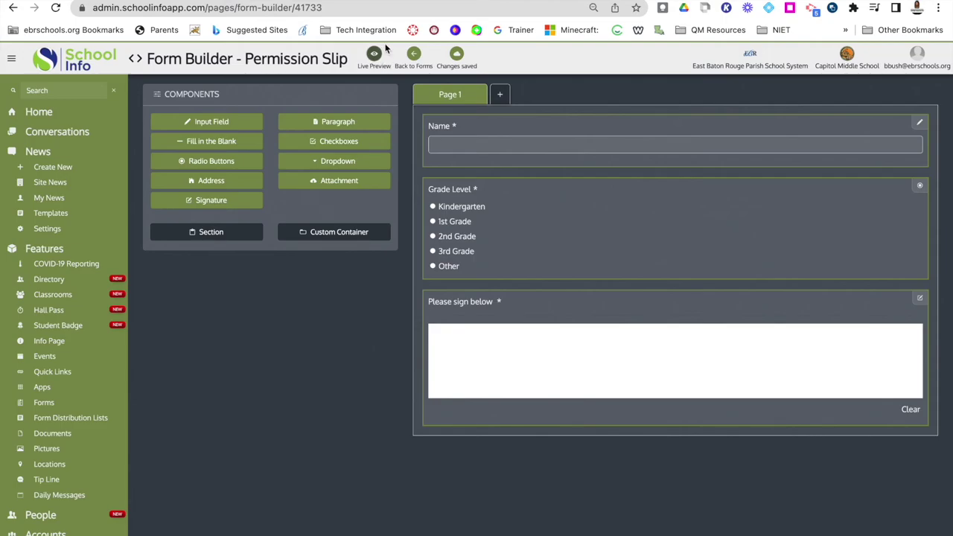
# Open the phone Live Preview, enter a name and choose 2nd Grade.
pyautogui.click(374, 56)
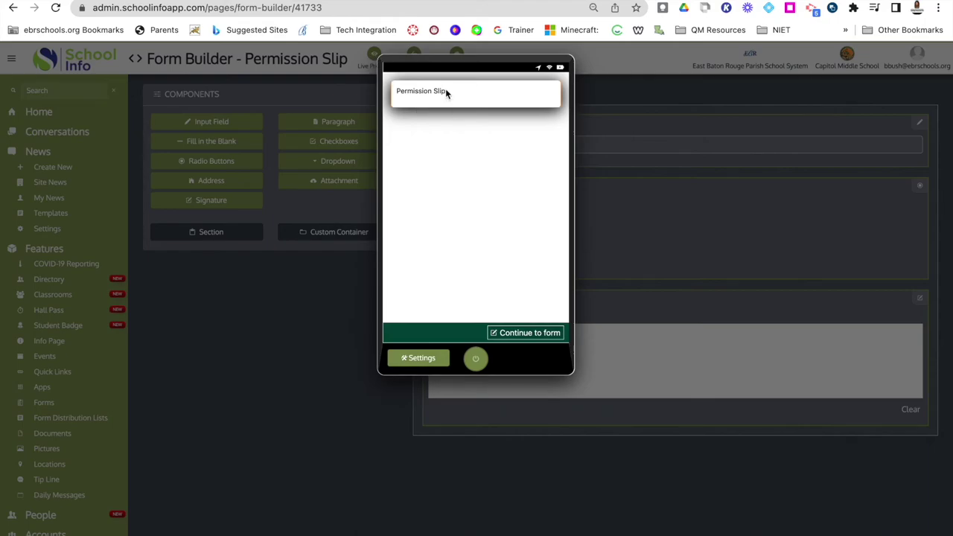
pyautogui.click(504, 334)
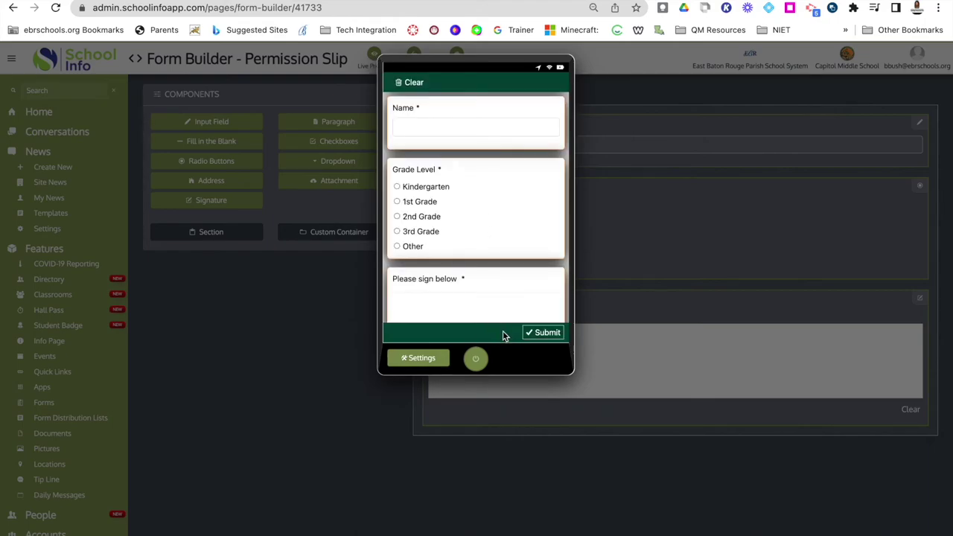
pyautogui.click(429, 124)
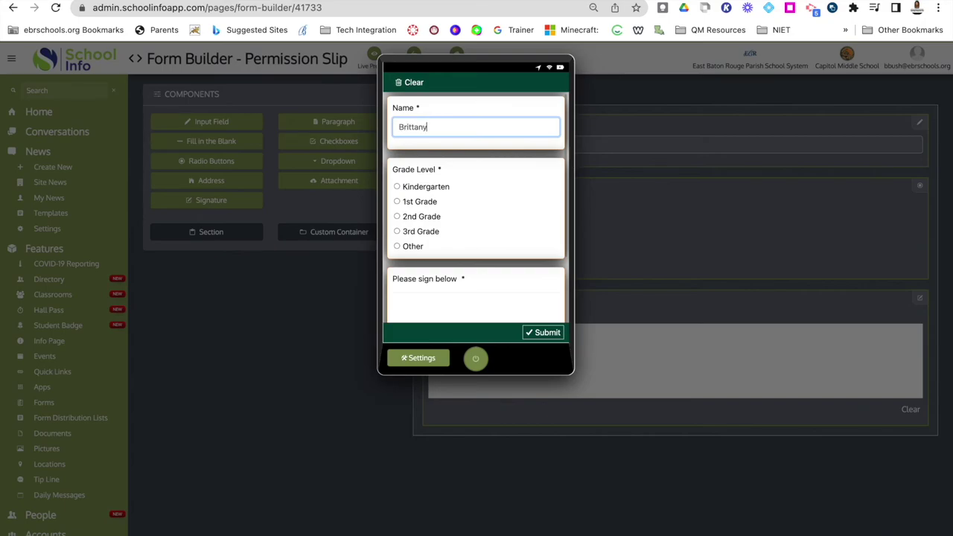
pyautogui.click(397, 216)
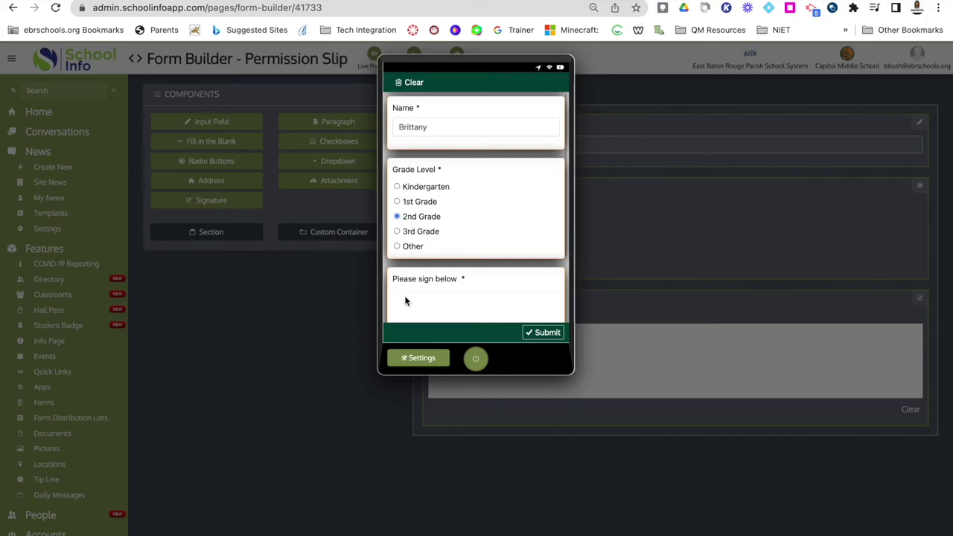
# Sign the pad, submit the test response, and close the preview.
pyautogui.scroll(-2, 405, 300)
pyautogui.scroll(1, 468, 181)
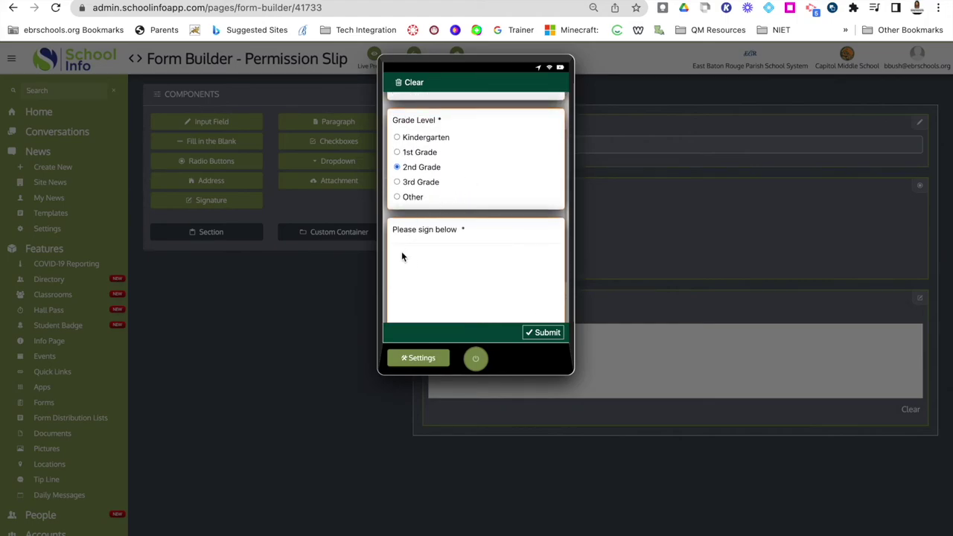
pyautogui.moveTo(395, 274)
pyautogui.mouseDown()
pyautogui.moveTo(395, 292)
pyautogui.moveTo(405, 281)
pyautogui.moveTo(543, 281)
pyautogui.mouseUp()
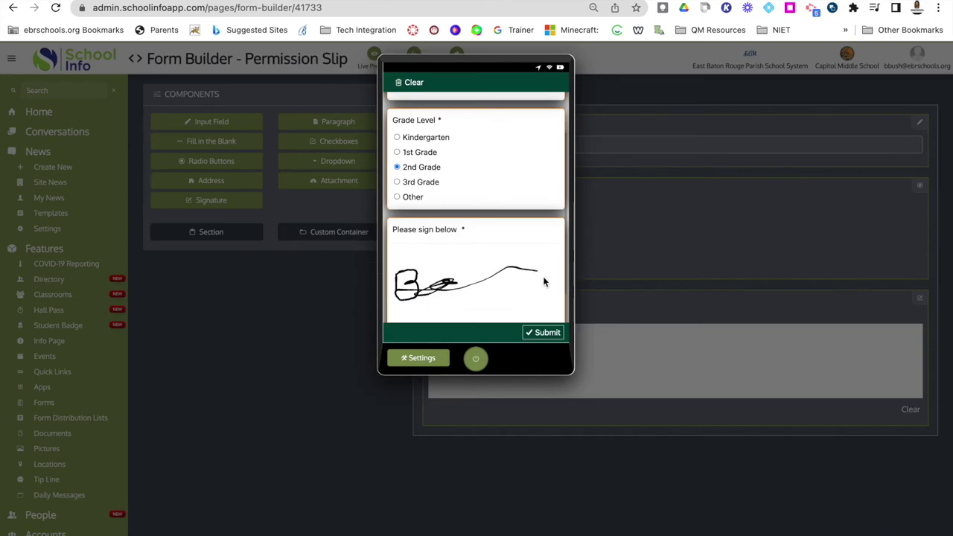
pyautogui.click(538, 332)
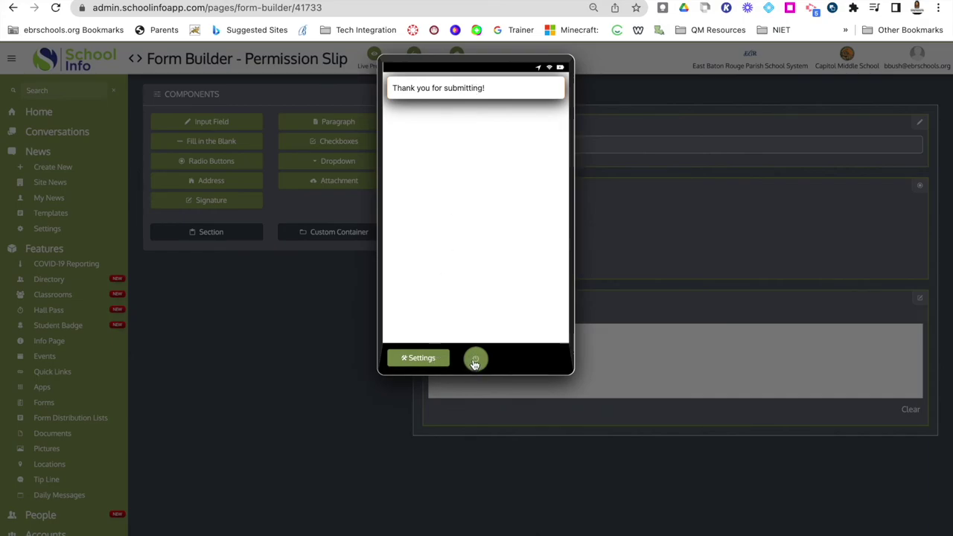
pyautogui.click(475, 362)
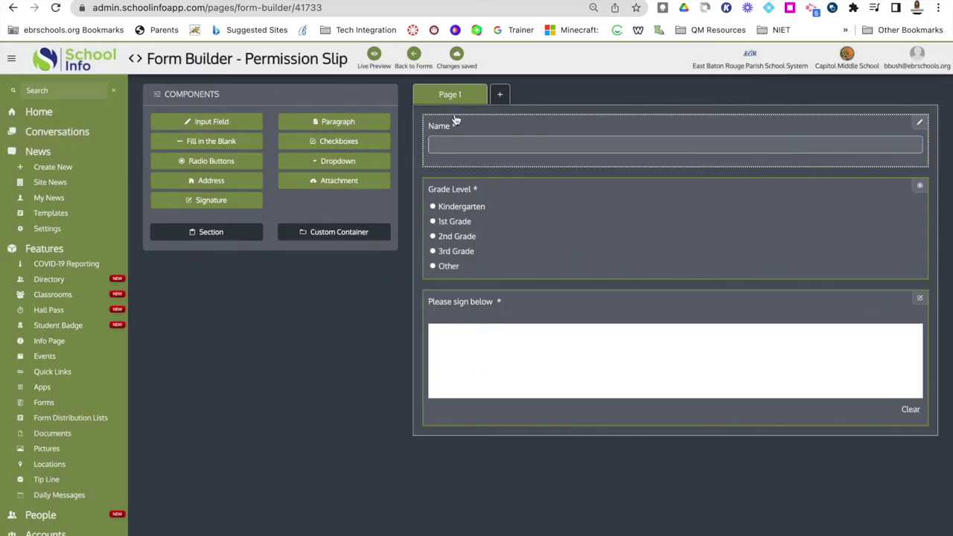
# Go back to Forms and delete the Permission Slip form, confirming with Yes.
pyautogui.click(414, 56)
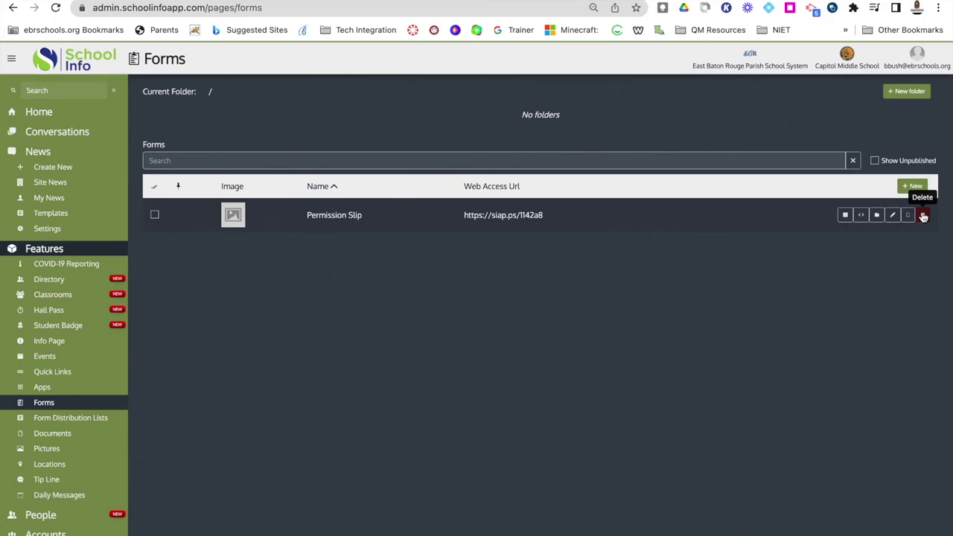
pyautogui.click(923, 216)
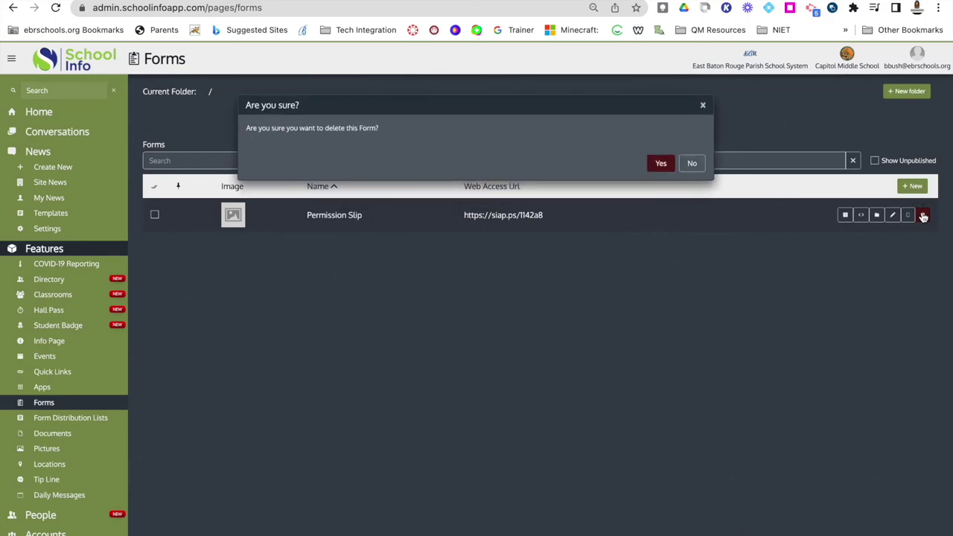
pyautogui.click(661, 164)
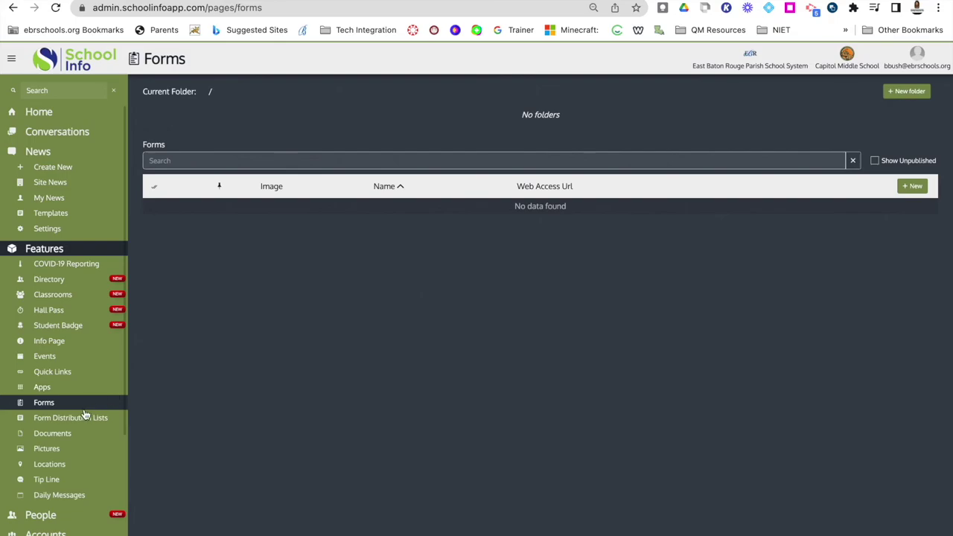
pyautogui.scroll(-3, 85, 409)
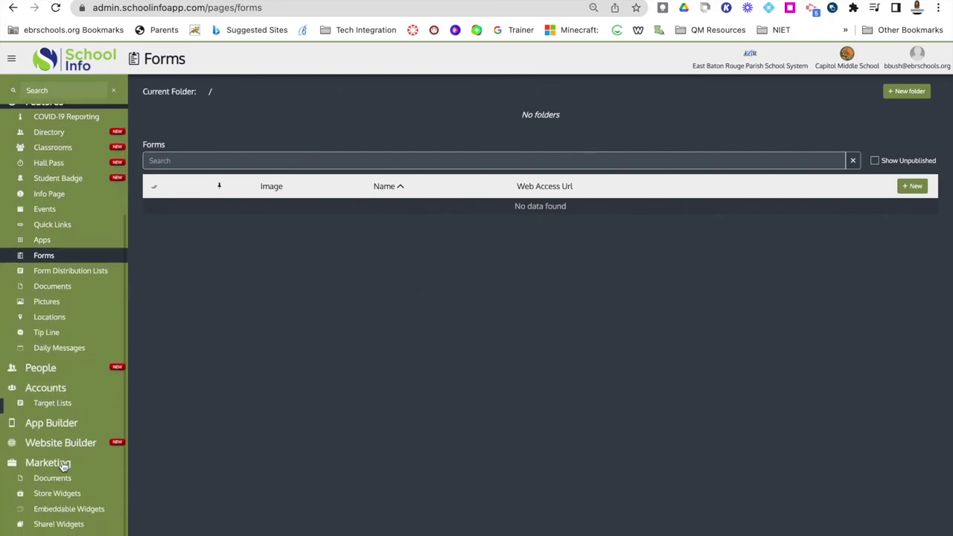
pyautogui.click(35, 424)
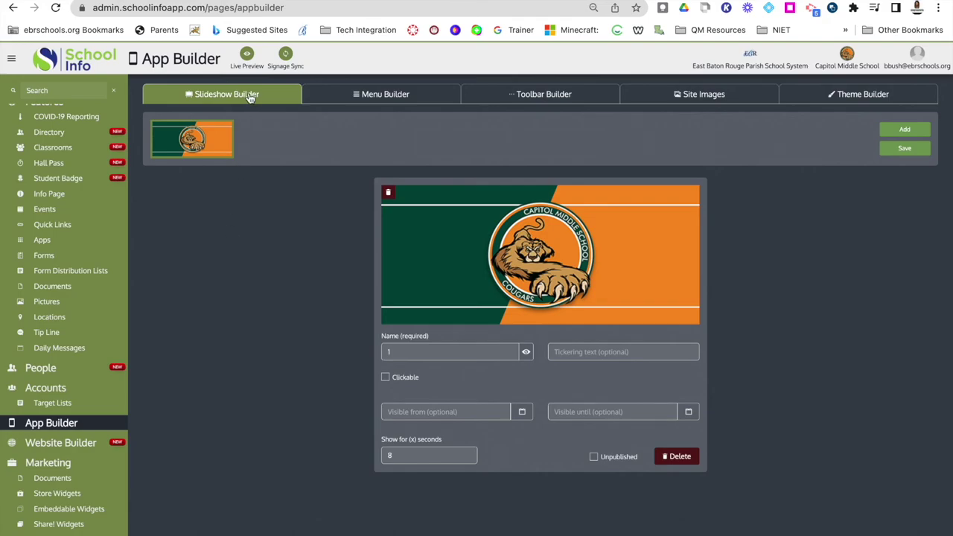
pyautogui.click(246, 56)
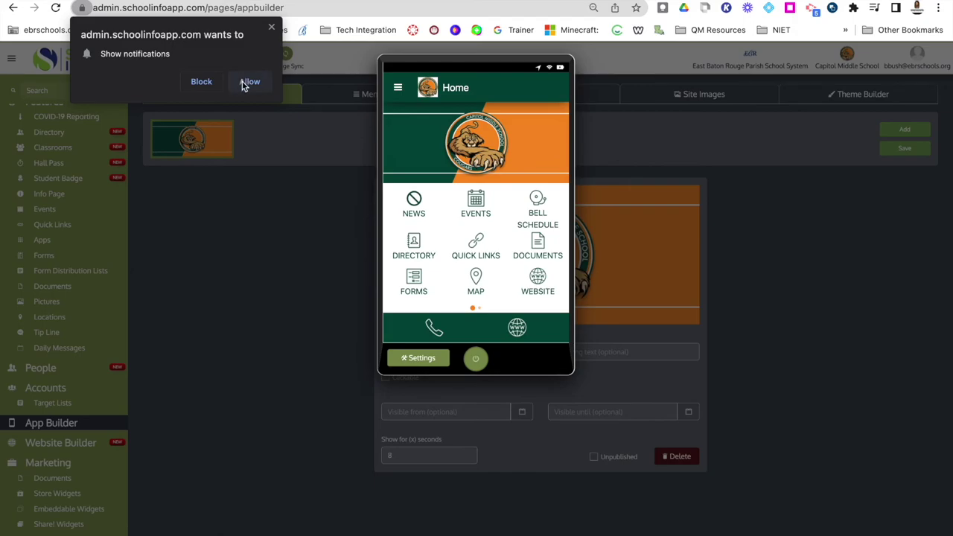
pyautogui.click(248, 82)
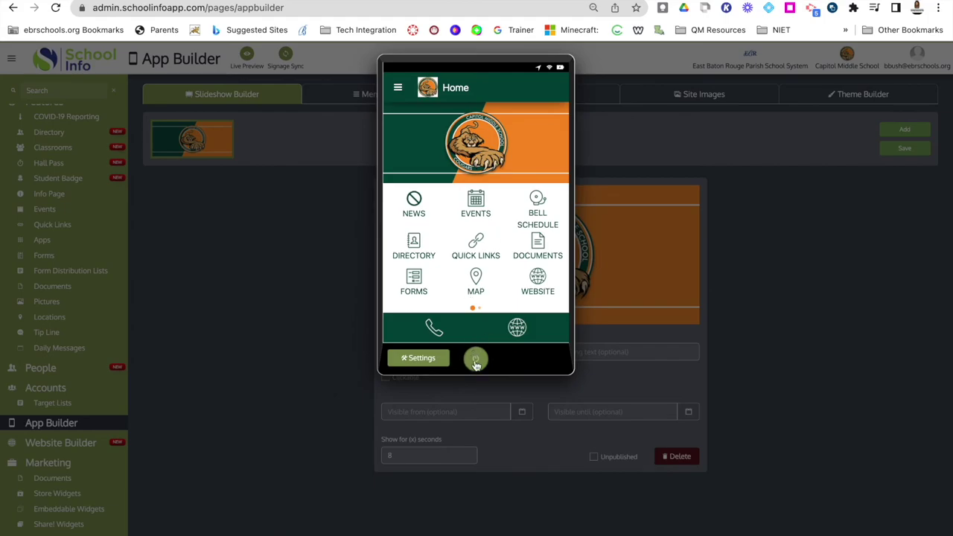
pyautogui.click(476, 362)
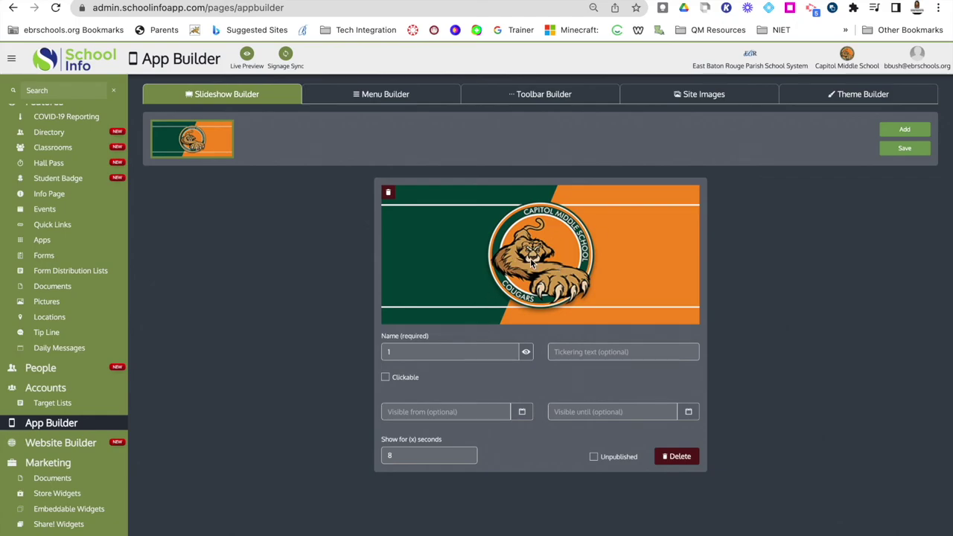
pyautogui.click(905, 131)
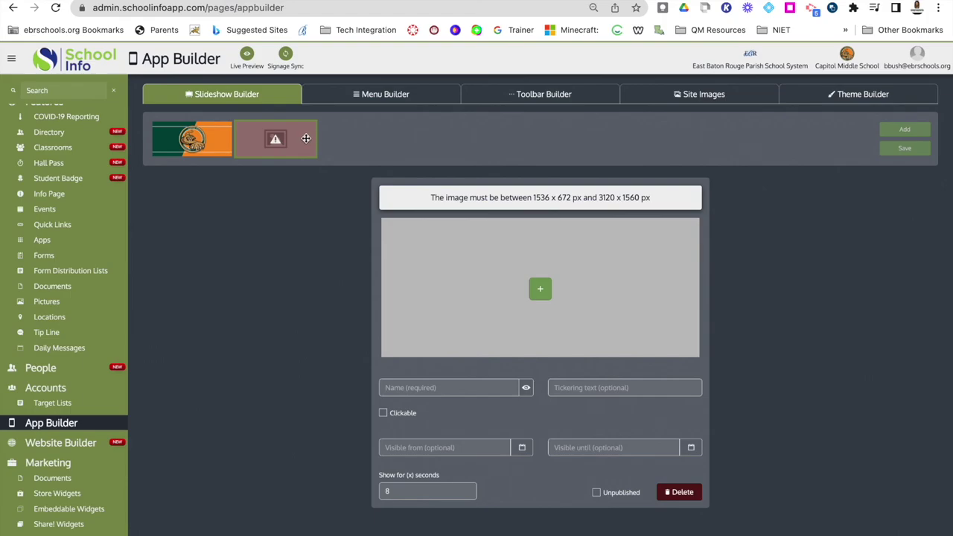
pyautogui.click(678, 493)
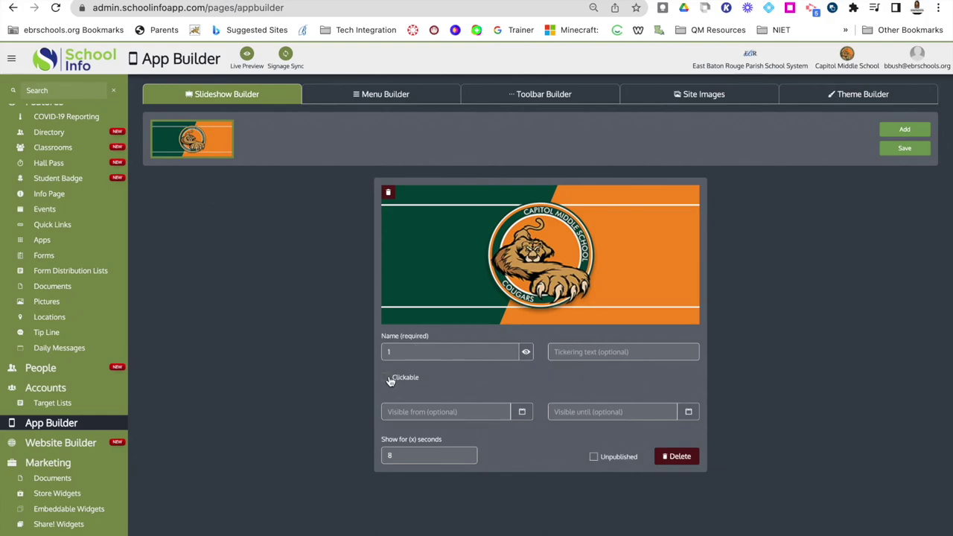
pyautogui.click(567, 351)
pyautogui.click(523, 413)
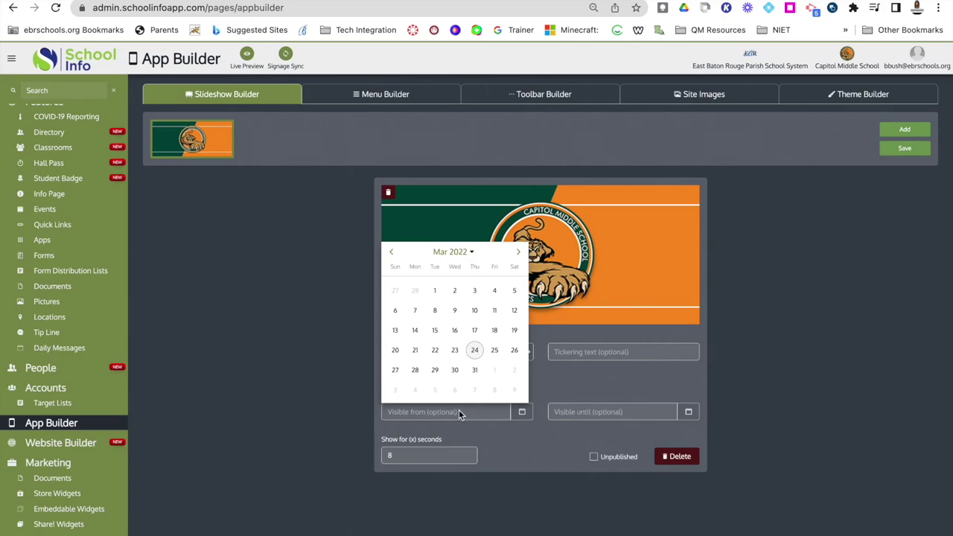
pyautogui.click(564, 391)
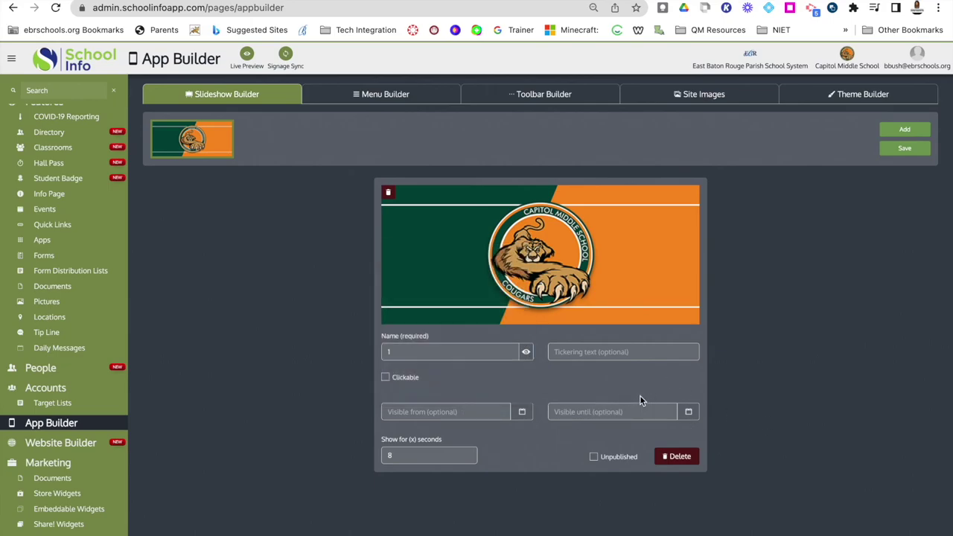
pyautogui.click(687, 411)
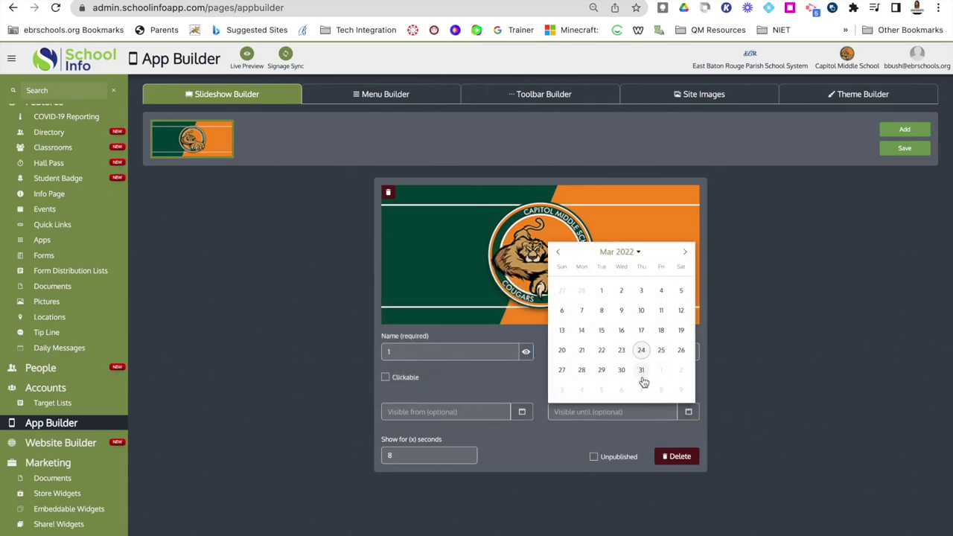
pyautogui.click(685, 253)
pyautogui.click(685, 253)
pyautogui.click(727, 353)
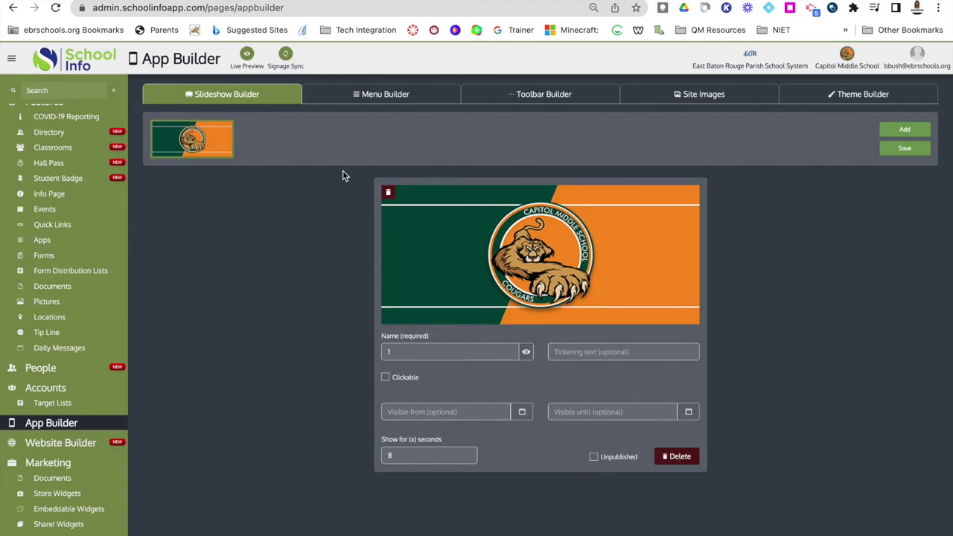
# Switch to the Menu Builder and briefly check the app in Live Preview.
pyautogui.click(365, 99)
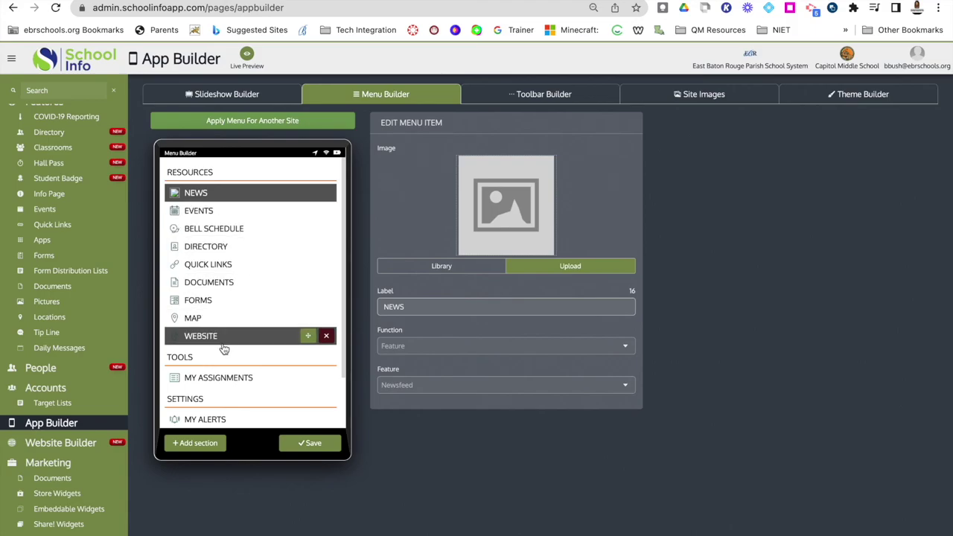
pyautogui.click(247, 57)
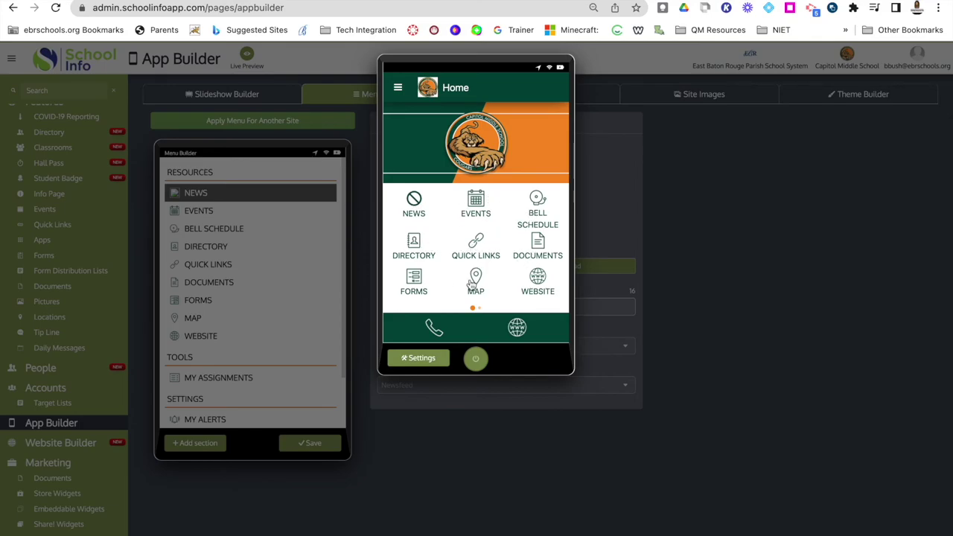
pyautogui.click(237, 300)
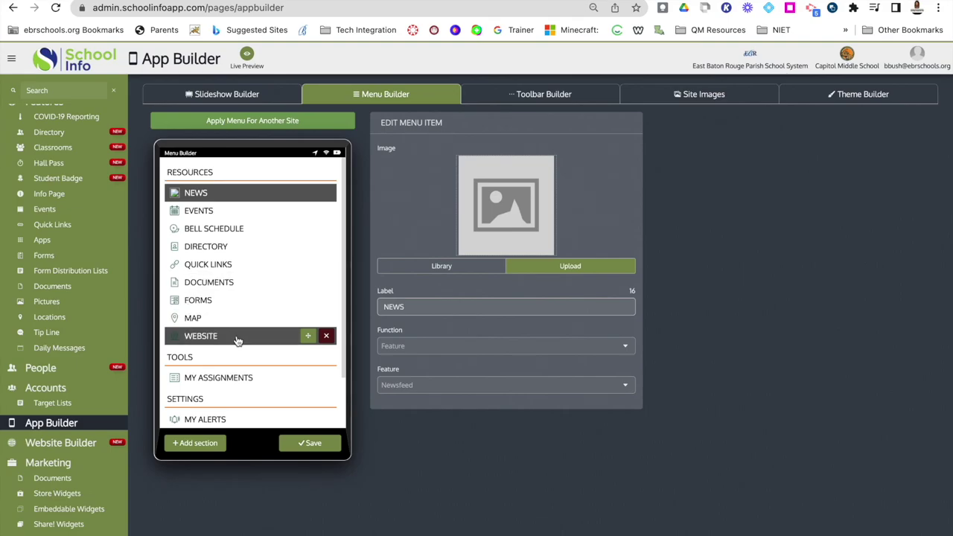
# Drag FORMS up below NEWS, then back between DOCUMENTS and MAP.
pyautogui.moveTo(309, 299); pyautogui.dragTo(311, 212)
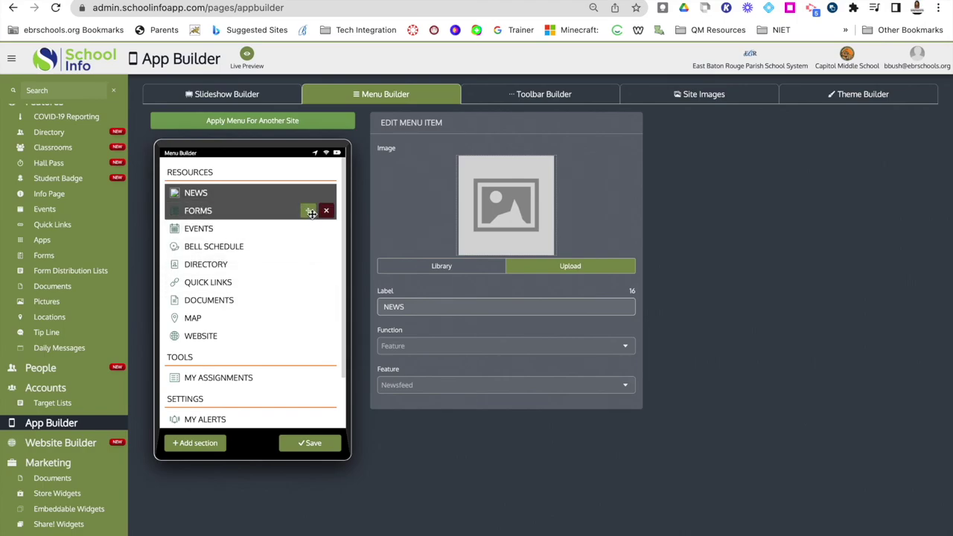
pyautogui.moveTo(308, 210); pyautogui.dragTo(304, 306)
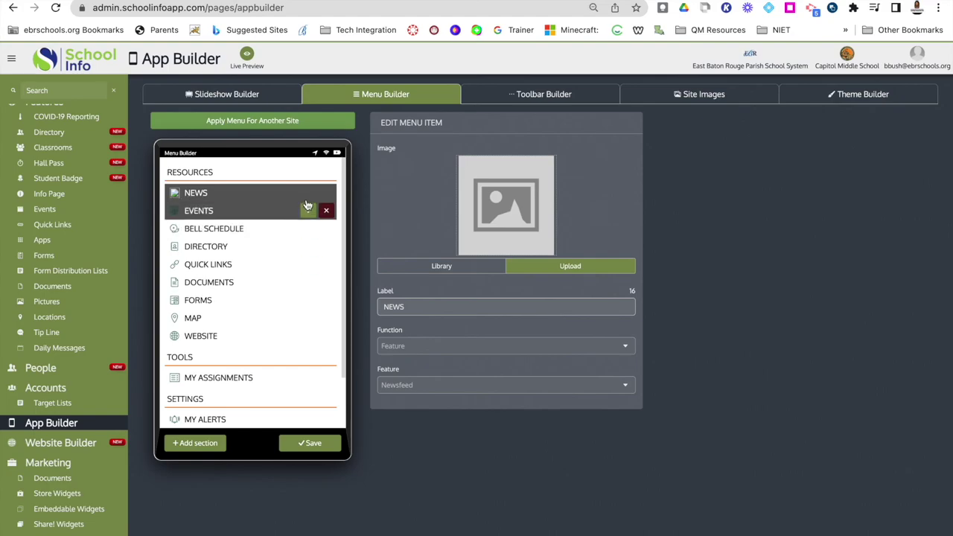
pyautogui.moveTo(302, 299)
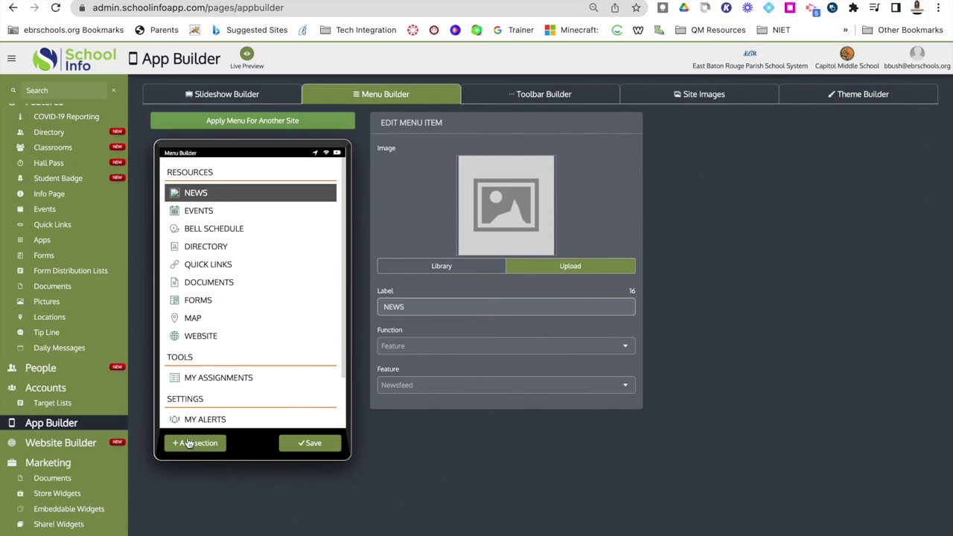
# Add a new menu section and rename its header to 'Parent Corner'.
pyautogui.click(189, 444)
pyautogui.click(421, 157)
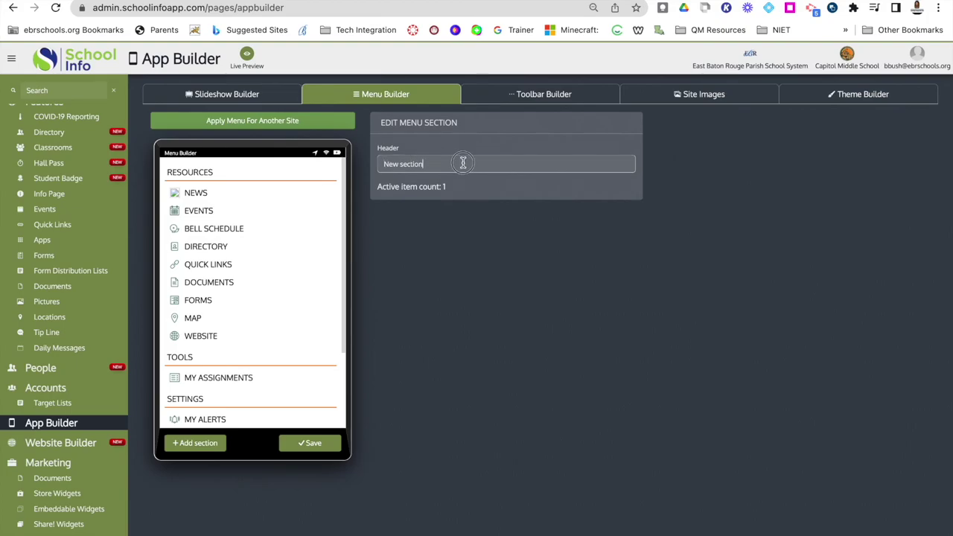
pyautogui.moveTo(462, 162); pyautogui.dragTo(324, 162)
pyautogui.write('Parent Corner')
# Add another empty section, delete its placeholder item and the Parent Corner section, then save the menu.
pyautogui.click(195, 443)
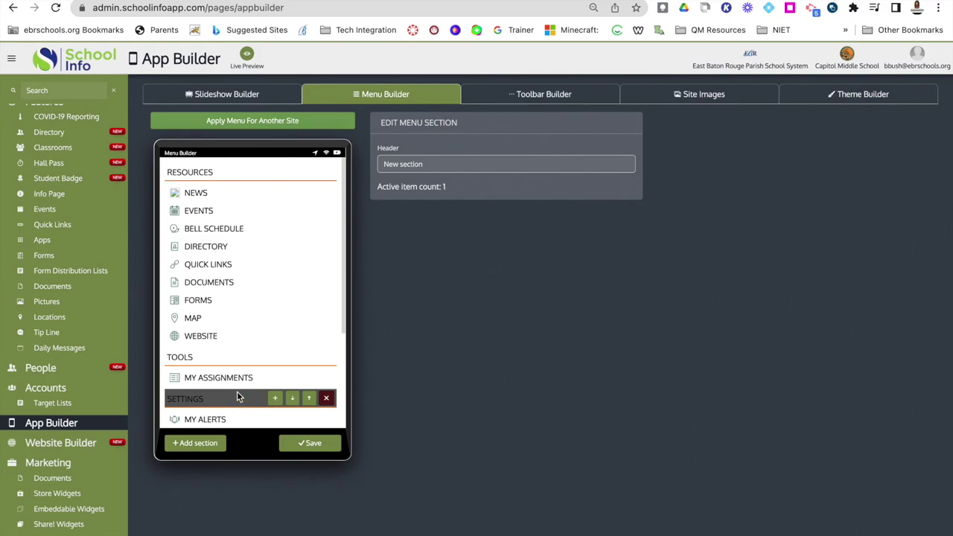
pyautogui.scroll(-3, 236, 391)
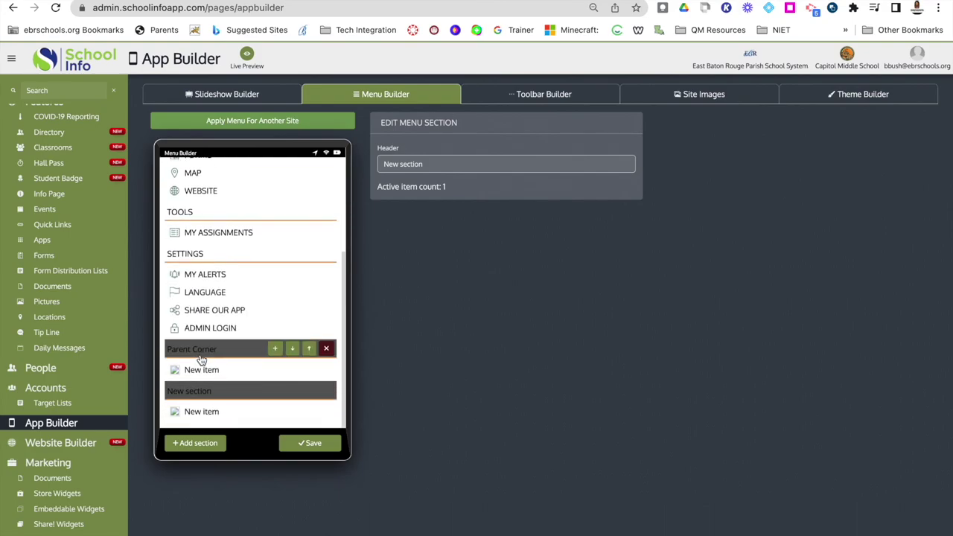
pyautogui.moveTo(212, 392)
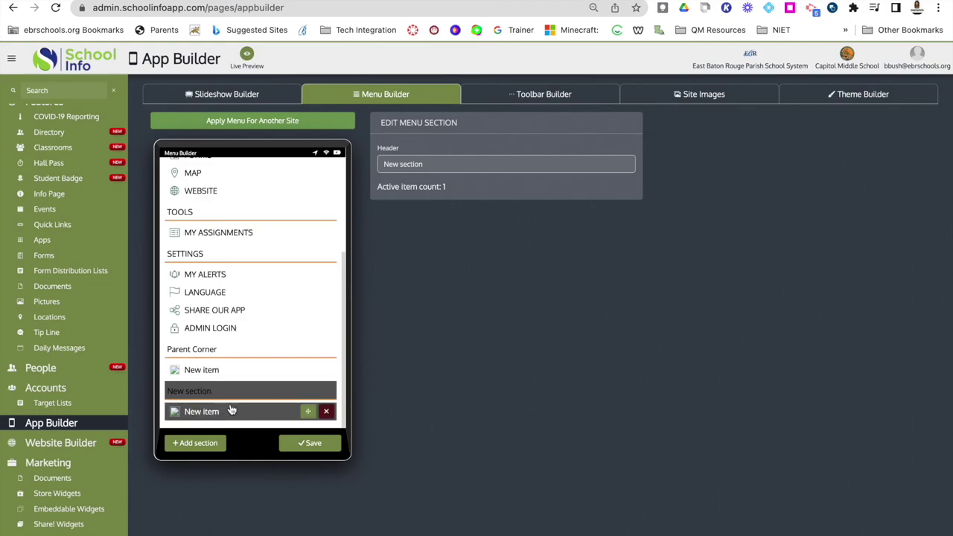
pyautogui.click(328, 412)
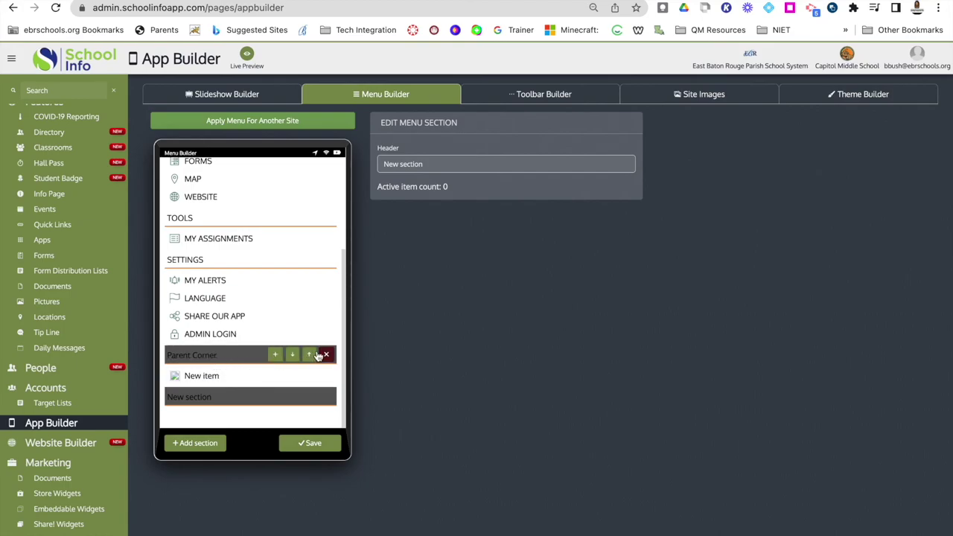
pyautogui.click(326, 354)
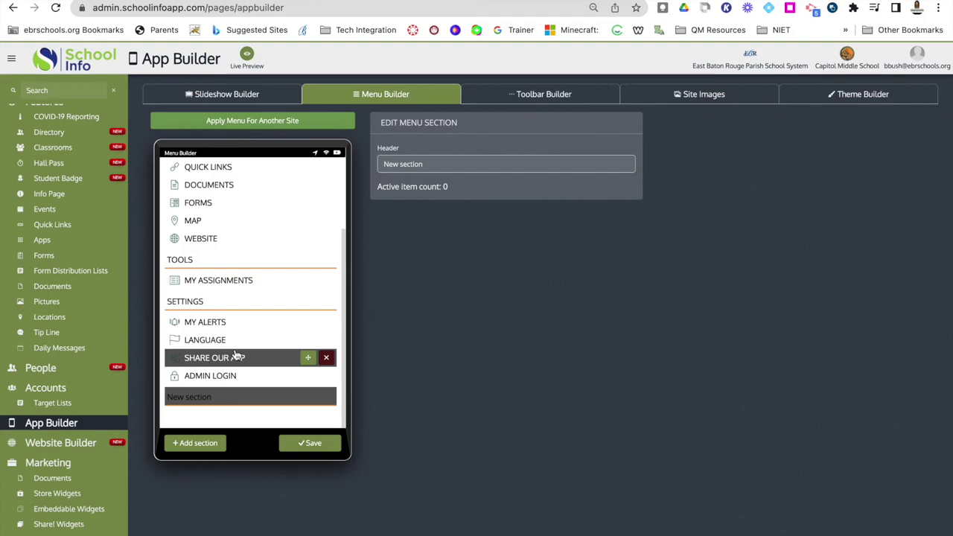
pyautogui.click(305, 445)
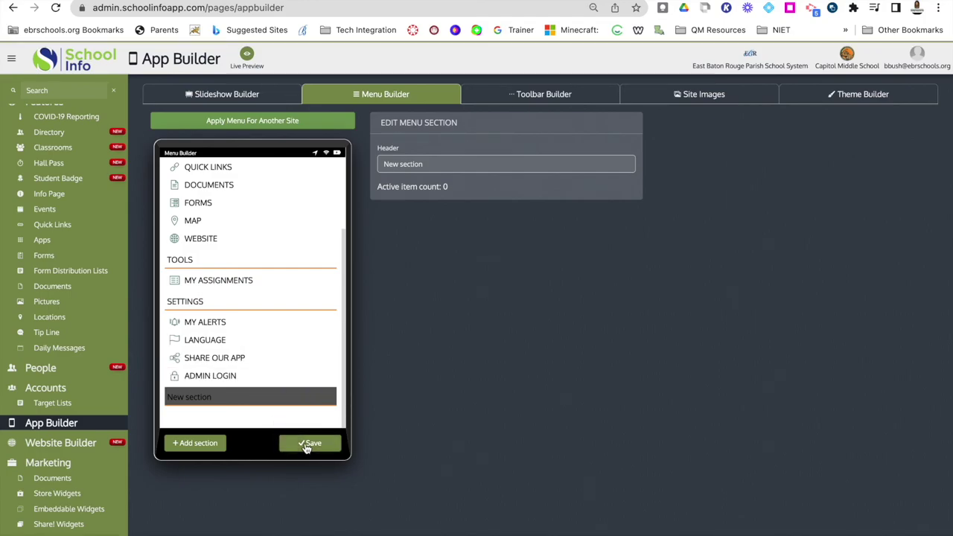
# Open the Toolbar Builder and check the call toolbar item in Live Preview.
pyautogui.click(504, 94)
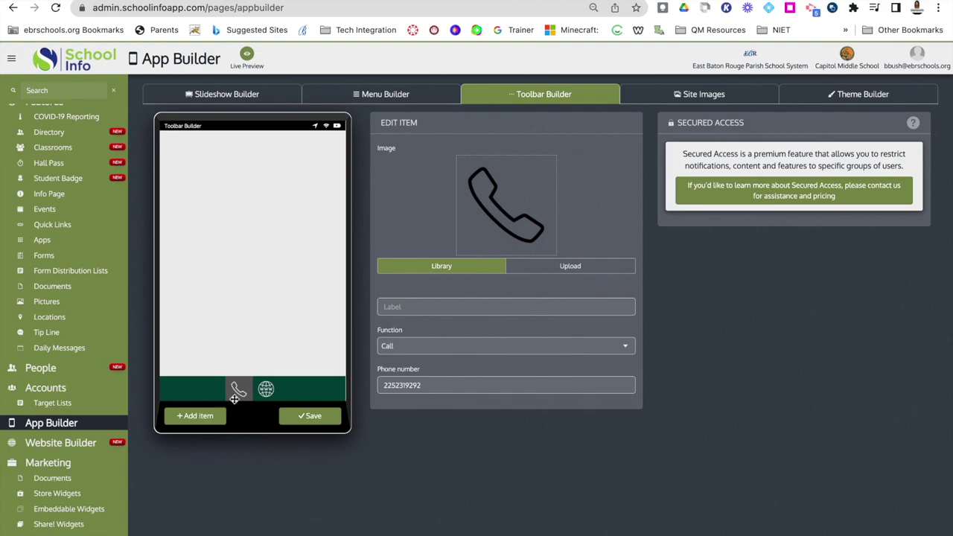
pyautogui.click(247, 56)
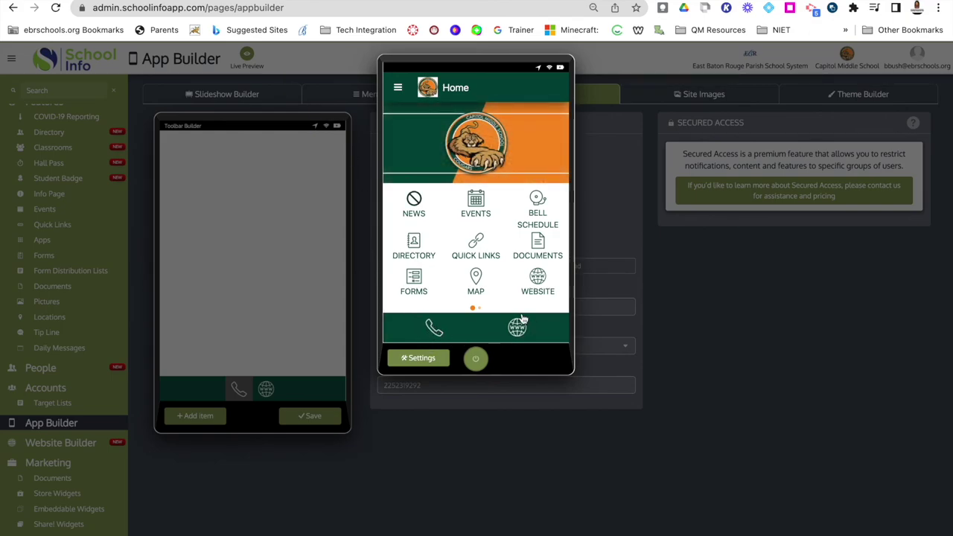
pyautogui.click(475, 358)
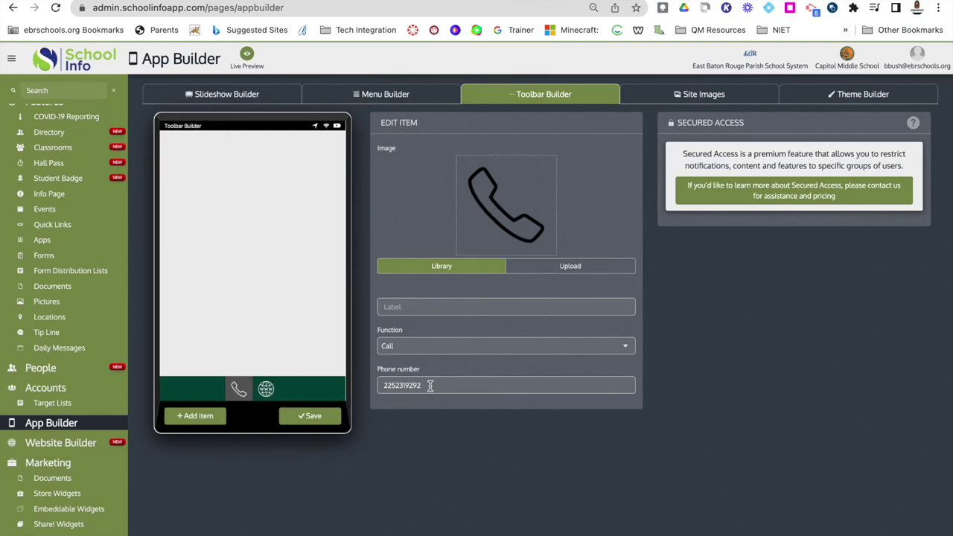
pyautogui.click(580, 348)
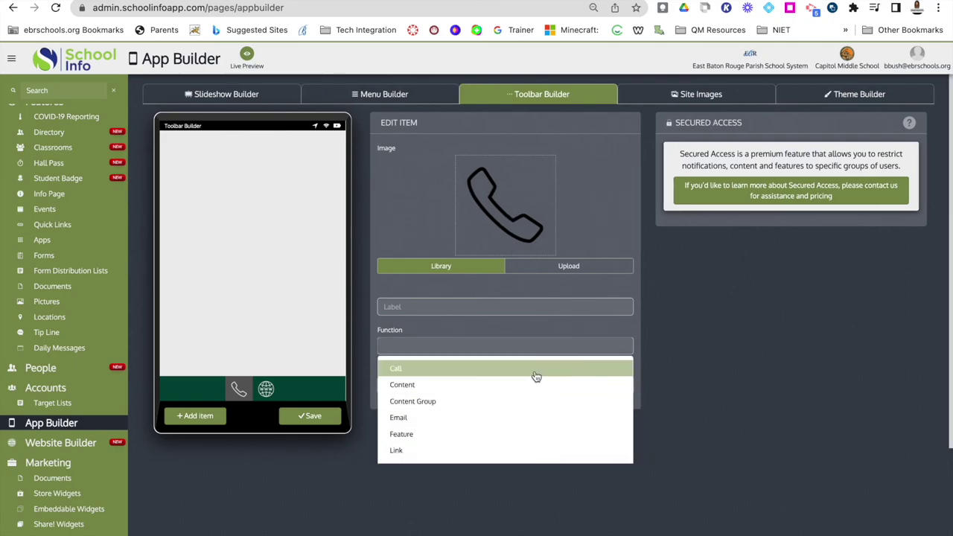
pyautogui.click(535, 369)
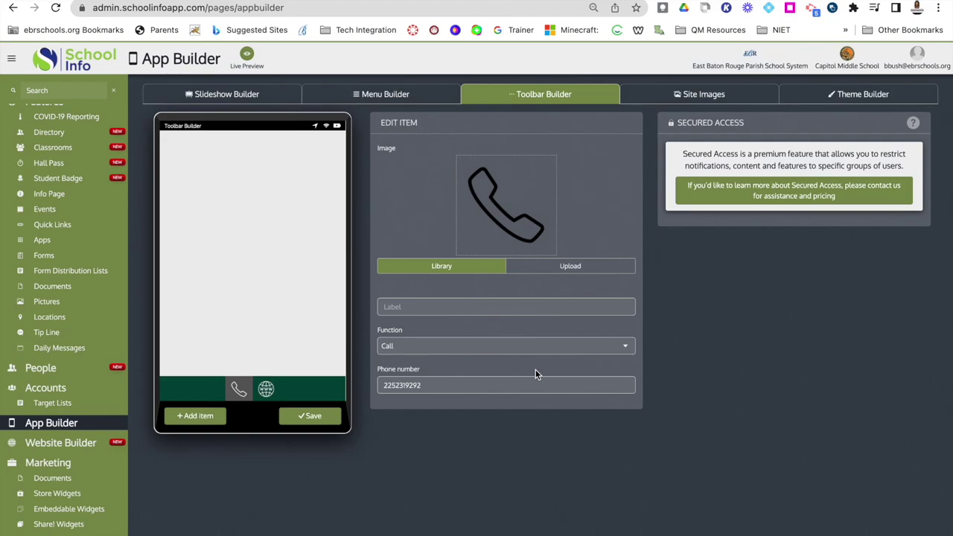
pyautogui.click(266, 390)
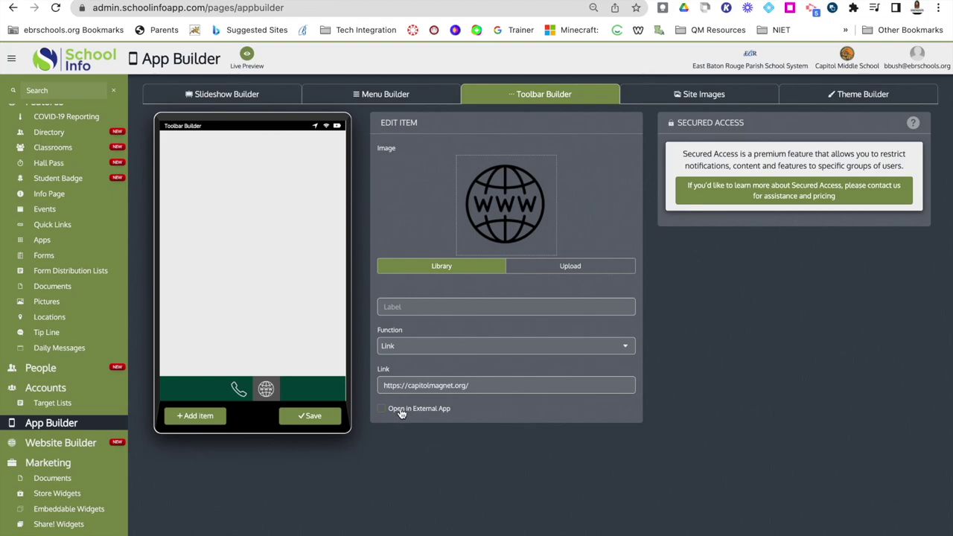
pyautogui.click(410, 347)
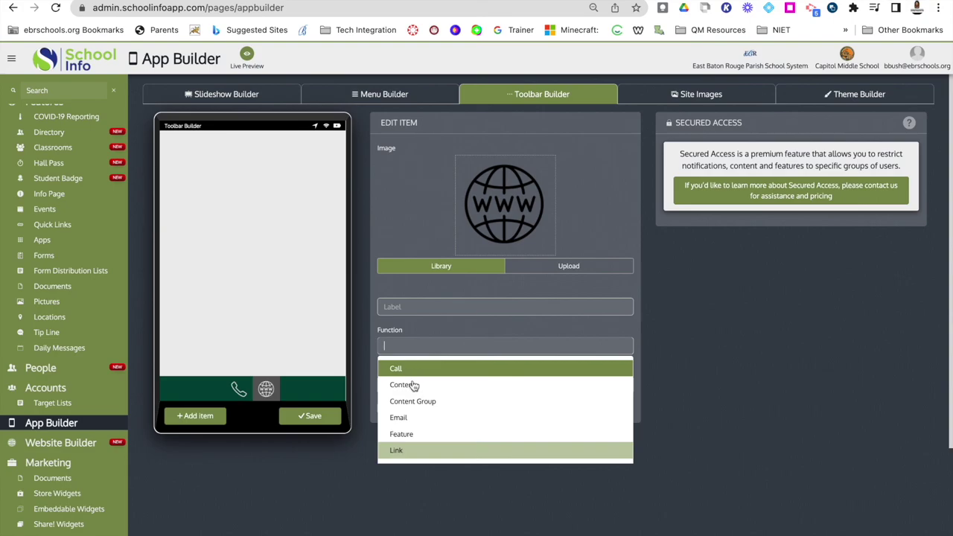
pyautogui.click(412, 447)
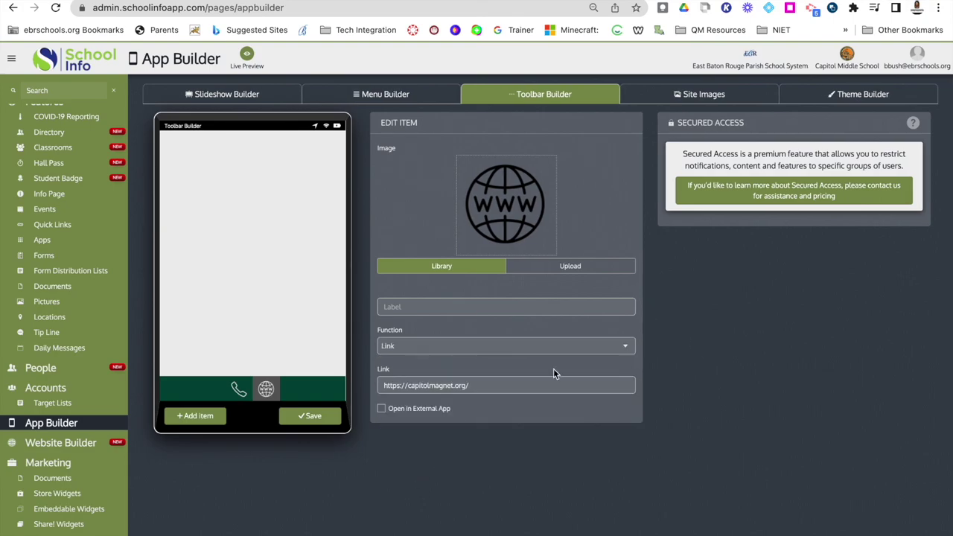
# Add a third toolbar item with the ios7 umbrella-with-raindrops weather icon from the Image Library.
pyautogui.moveTo(521, 237)
pyautogui.click(199, 421)
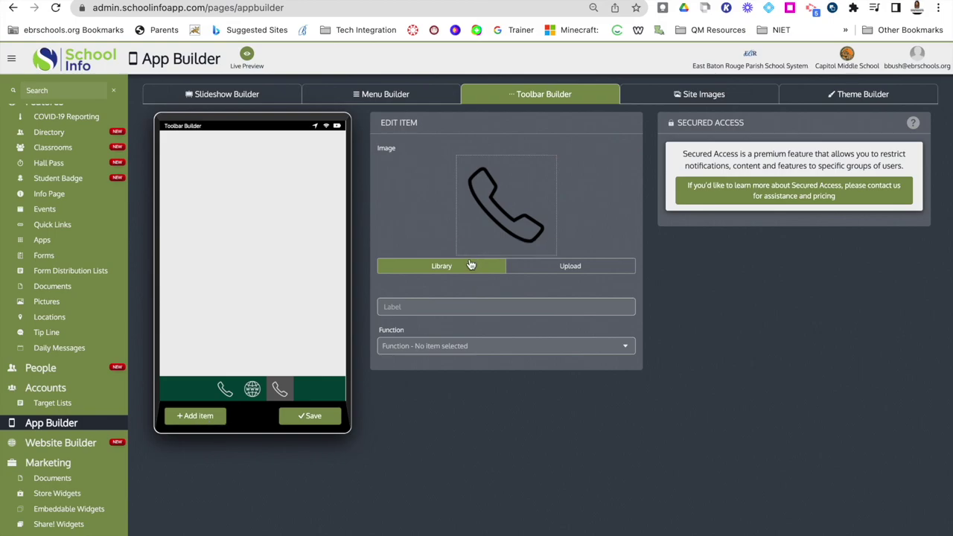
pyautogui.click(500, 236)
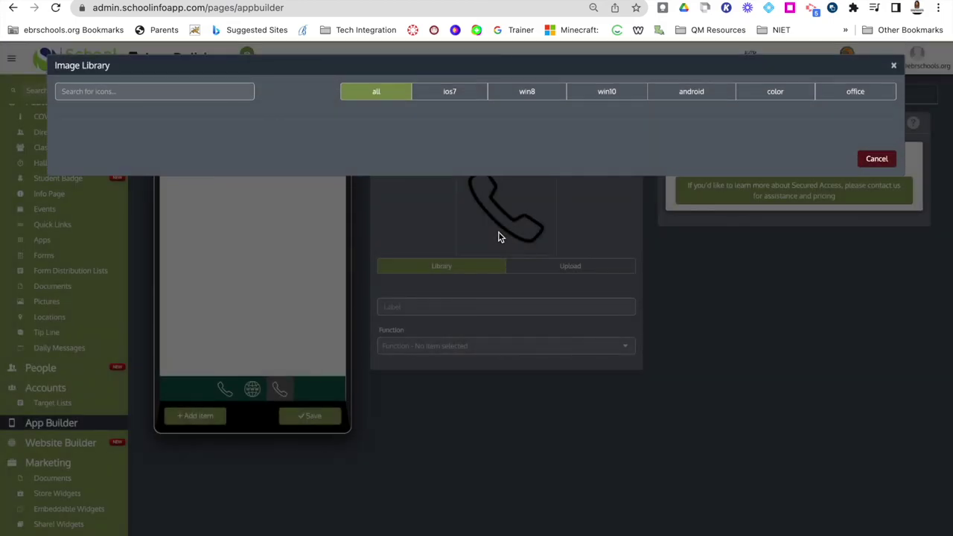
pyautogui.click(449, 93)
pyautogui.click(172, 90)
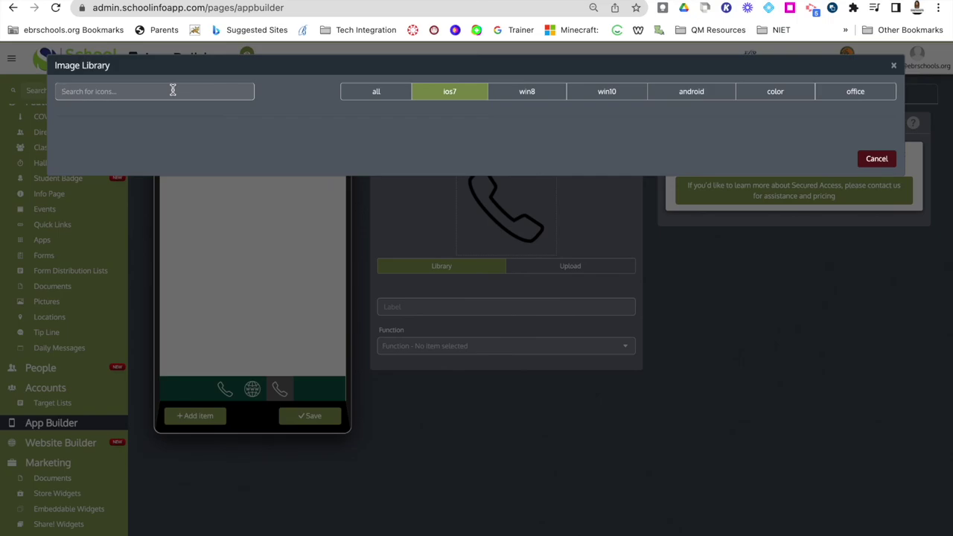
pyautogui.write('weather')
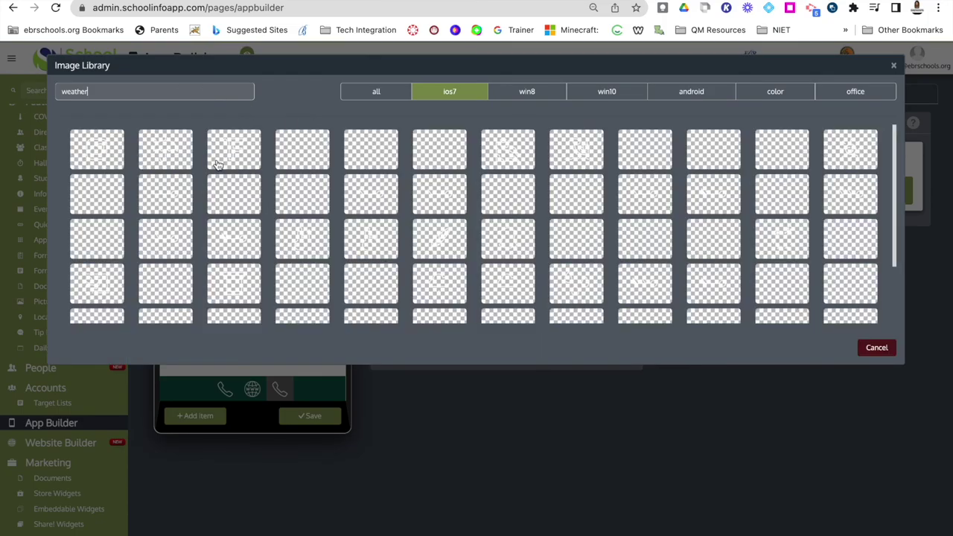
pyautogui.click(156, 149)
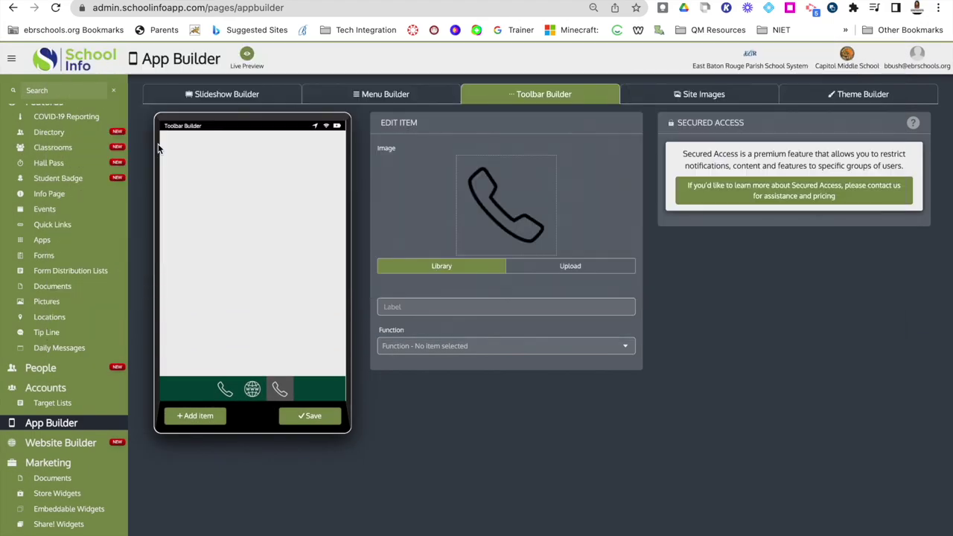
pyautogui.click(509, 236)
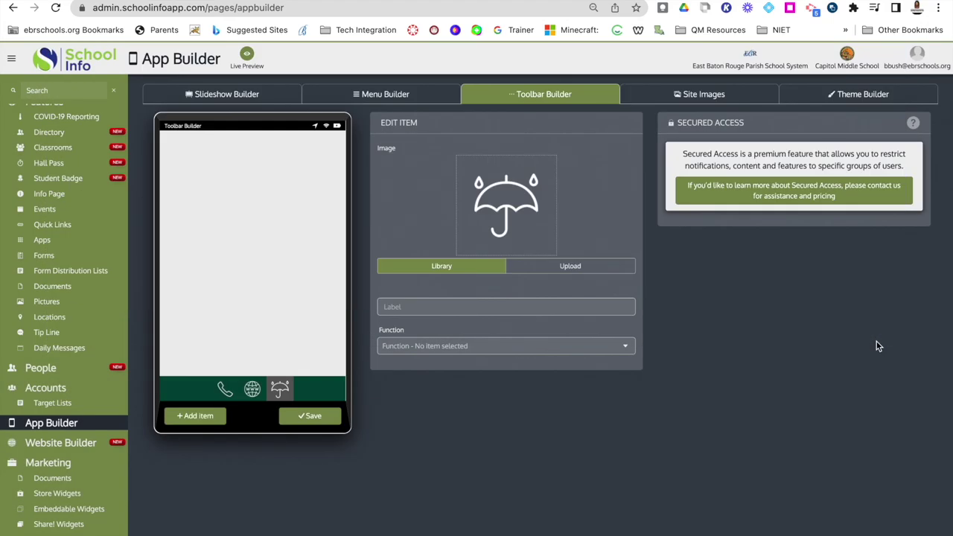
pyautogui.click(511, 302)
pyautogui.write('W')
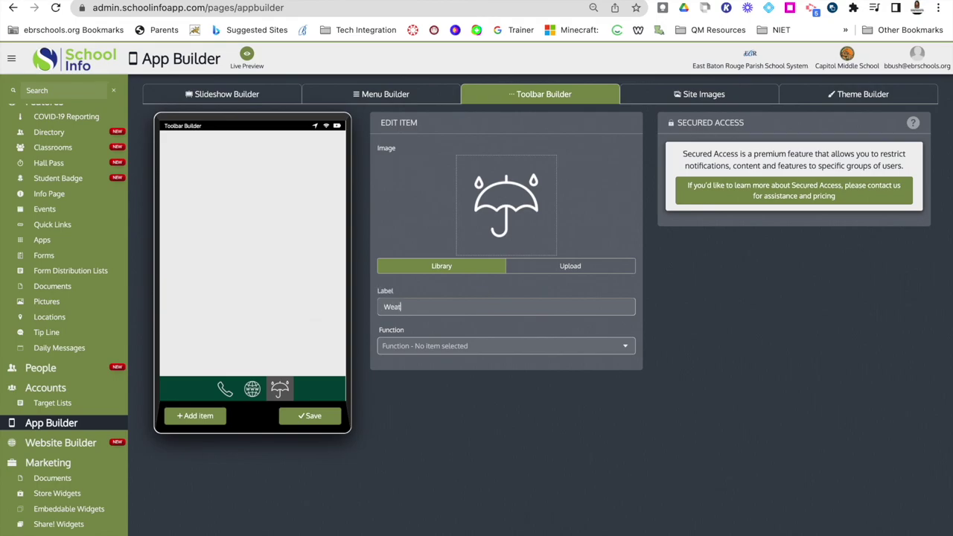
pyautogui.write('eather')
pyautogui.click(409, 347)
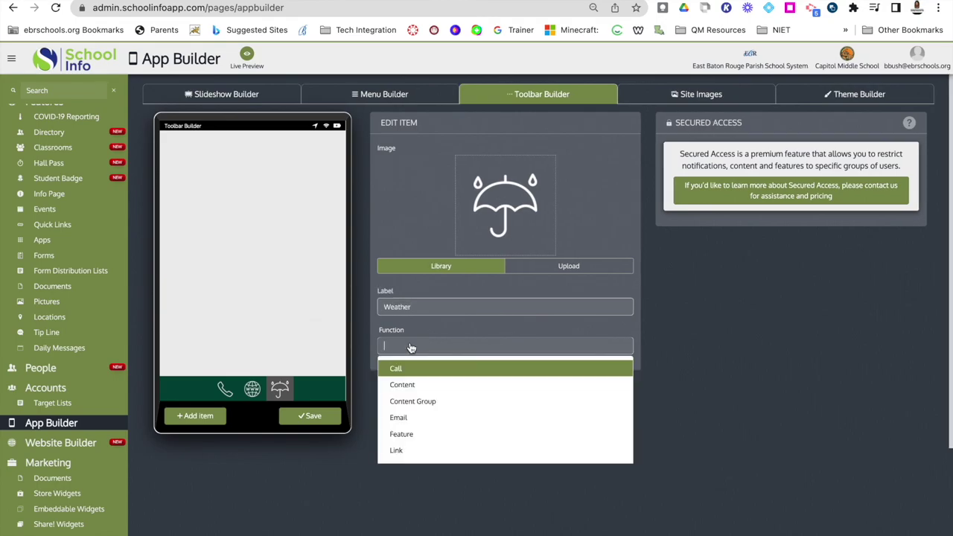
pyautogui.click(413, 451)
pyautogui.click(413, 385)
pyautogui.write('www.weatherchannel.org')
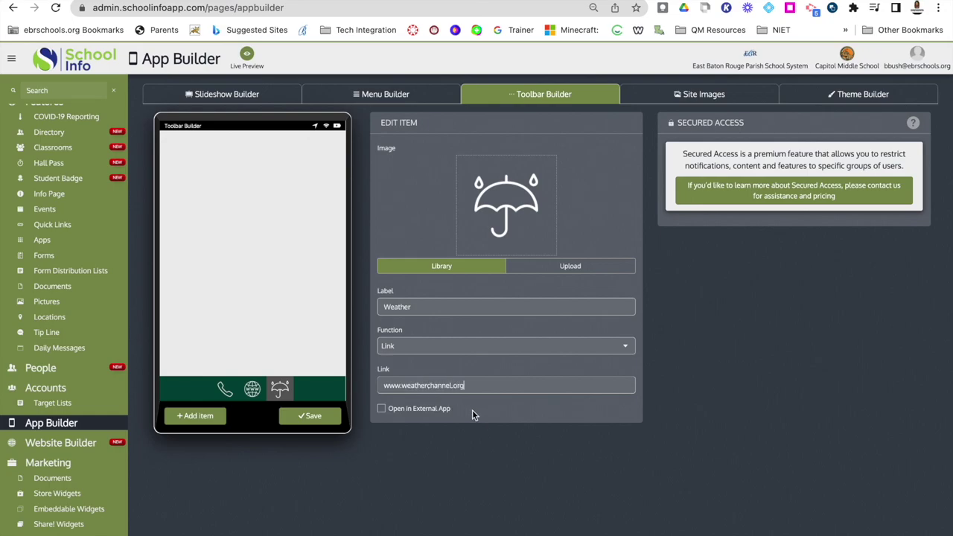
pyautogui.click(512, 428)
pyautogui.click(306, 419)
pyautogui.moveTo(291, 389)
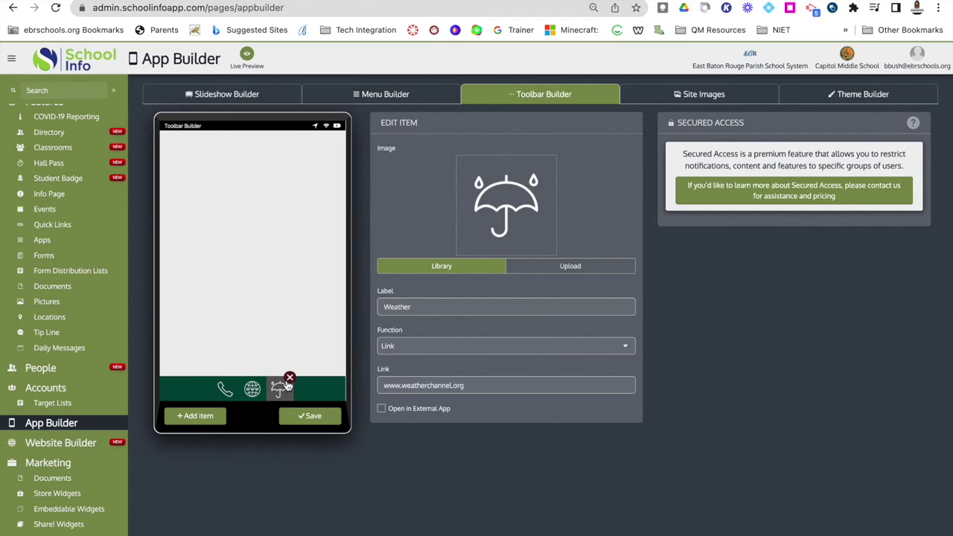
# Delete the Weather item from the toolbar and view the Site Images cougar logo and background.
pyautogui.click(289, 378)
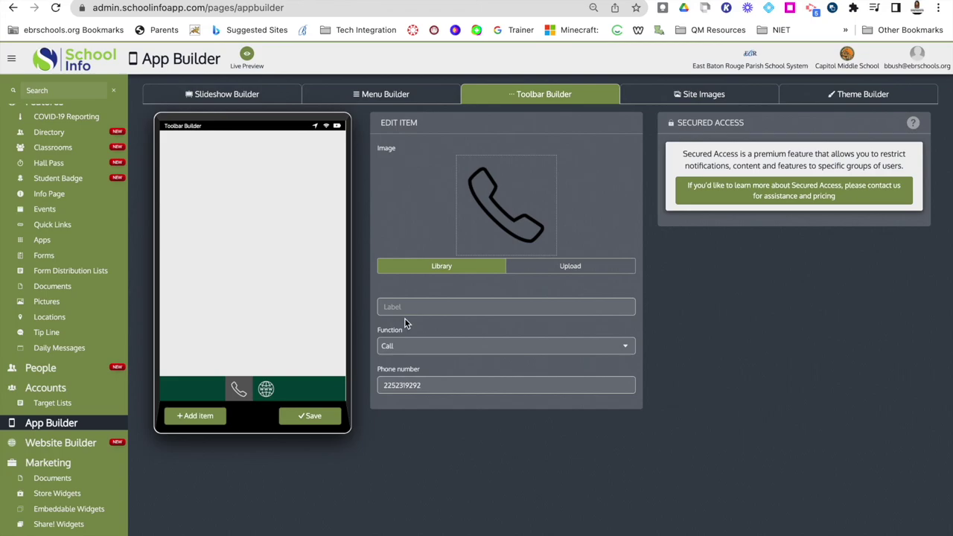
pyautogui.click(682, 95)
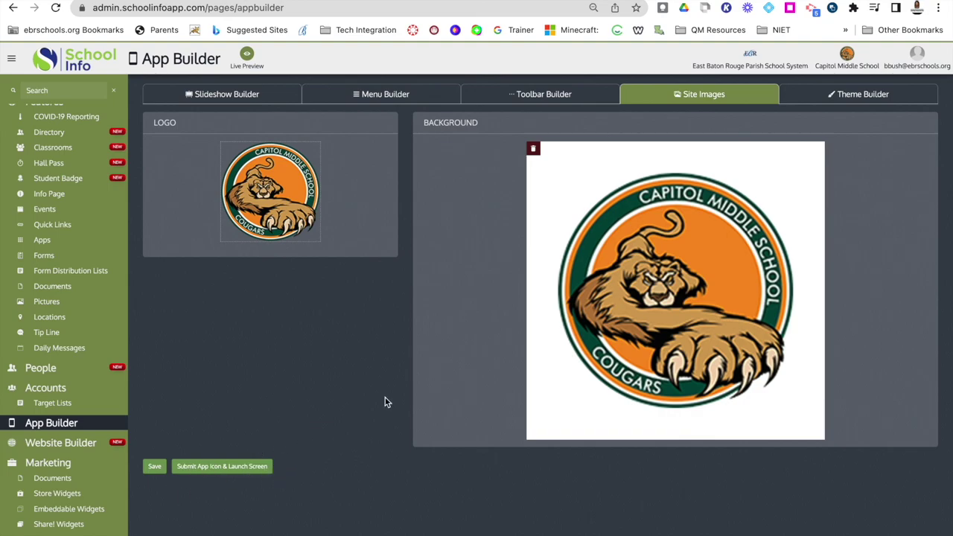
# Show the Theme Builder settings, including Main Color #00483a and orange borders.
pyautogui.click(834, 102)
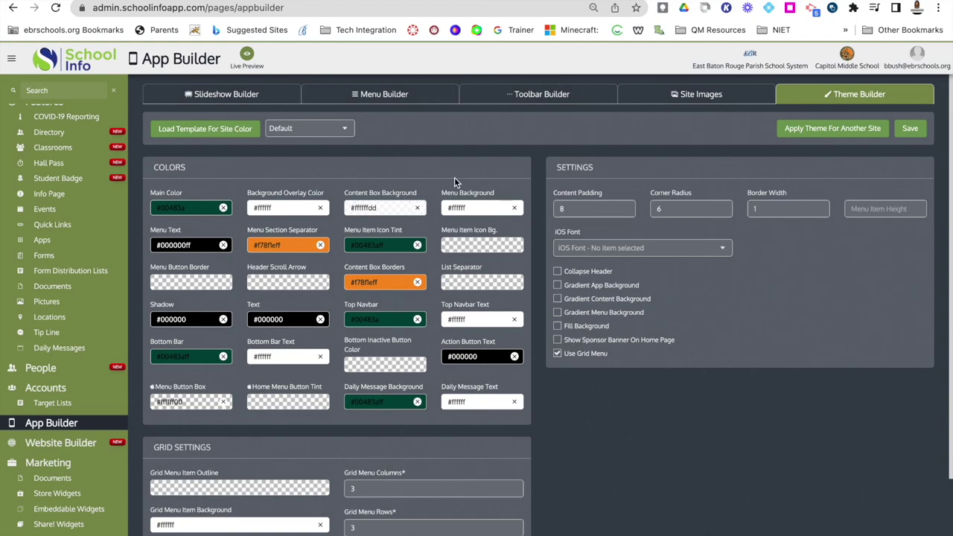
# Test the Clever quick link in Live Preview, then close the preview and return to Home.
pyautogui.click(237, 63)
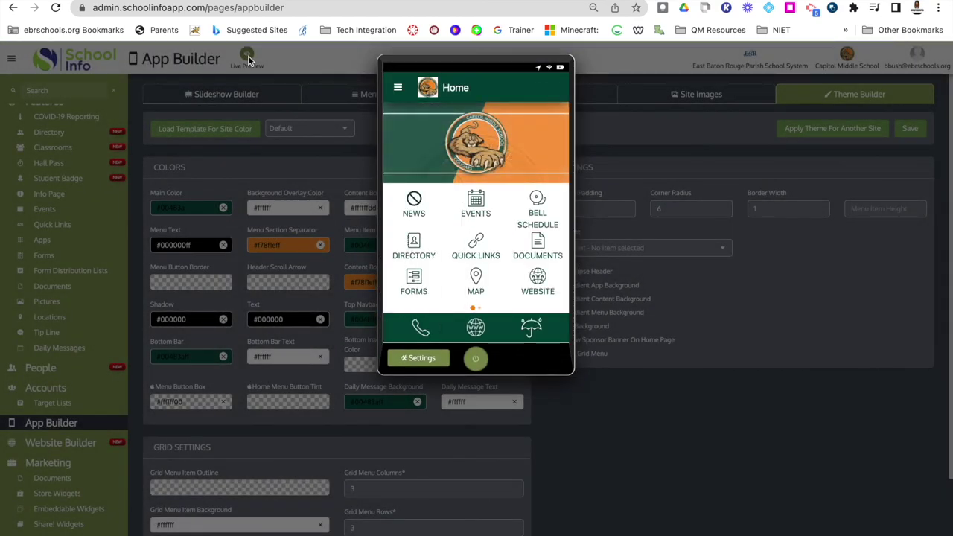
pyautogui.click(476, 253)
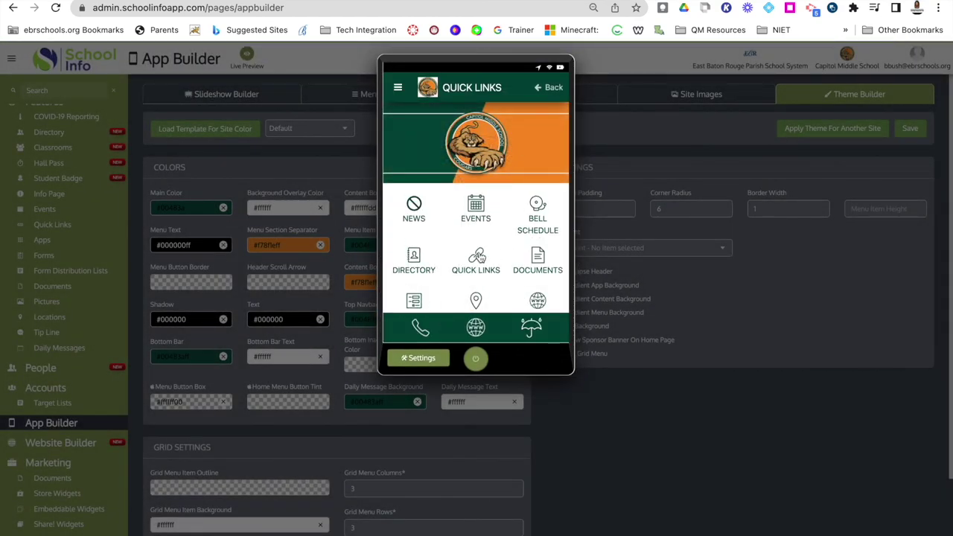
pyautogui.click(497, 191)
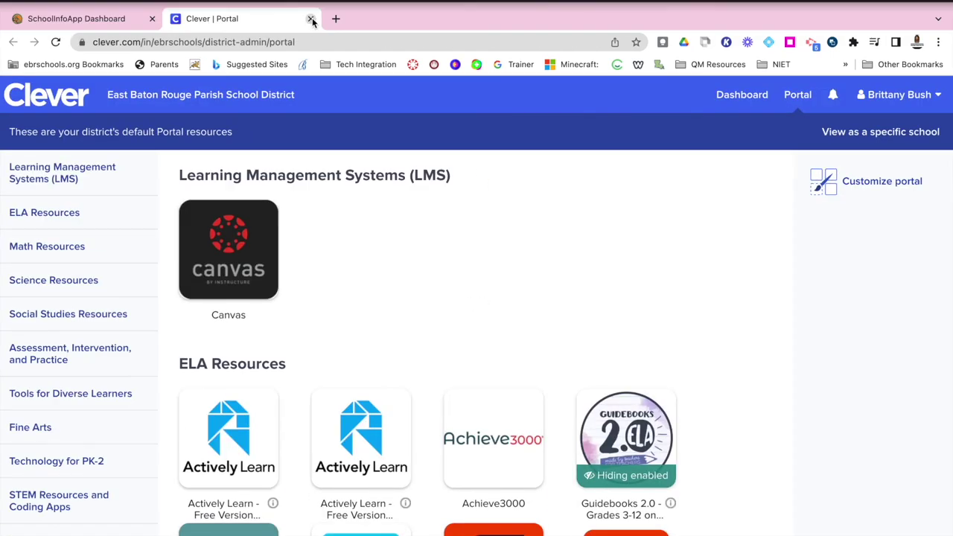
pyautogui.click(312, 19)
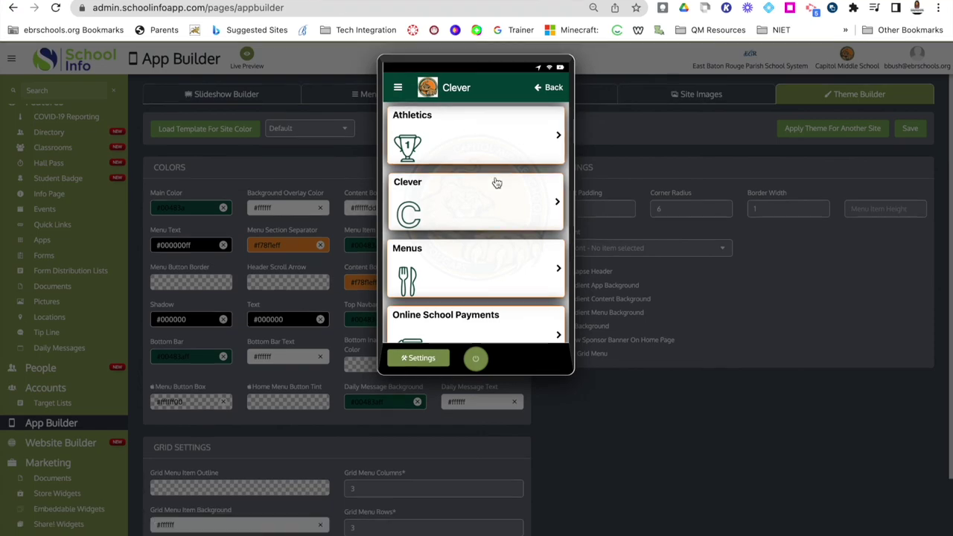
pyautogui.click(42, 121)
pyautogui.scroll(3, 43, 121)
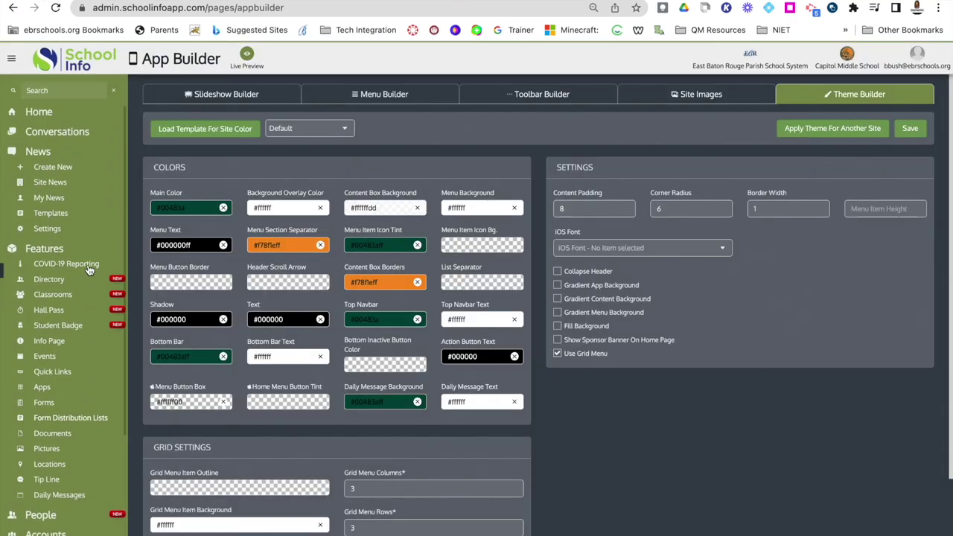
pyautogui.click(42, 119)
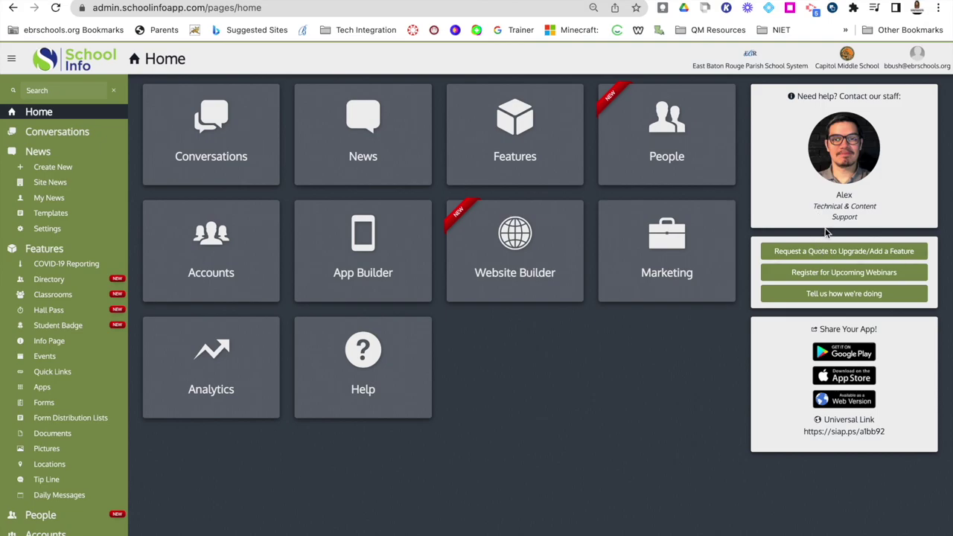
pyautogui.click(829, 216)
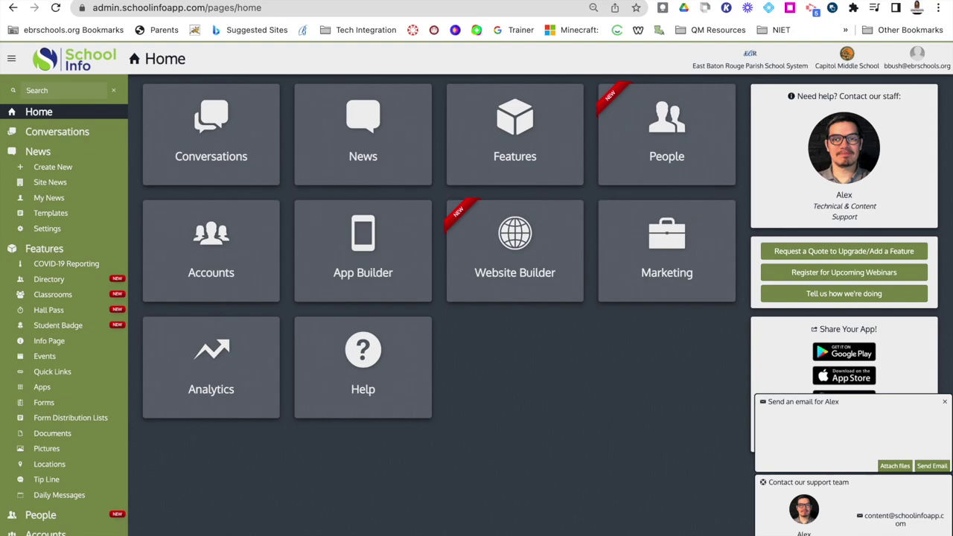
pyautogui.click(877, 480)
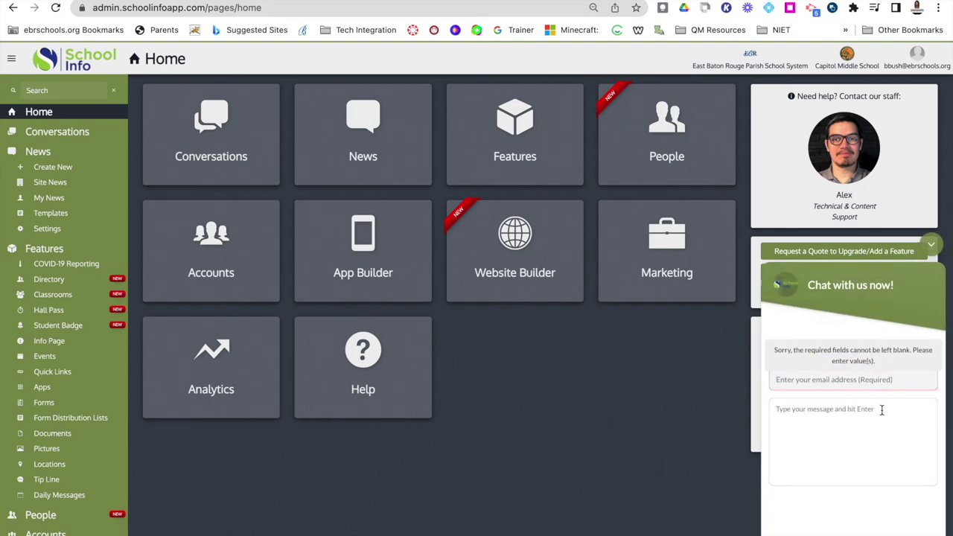
pyautogui.click(799, 379)
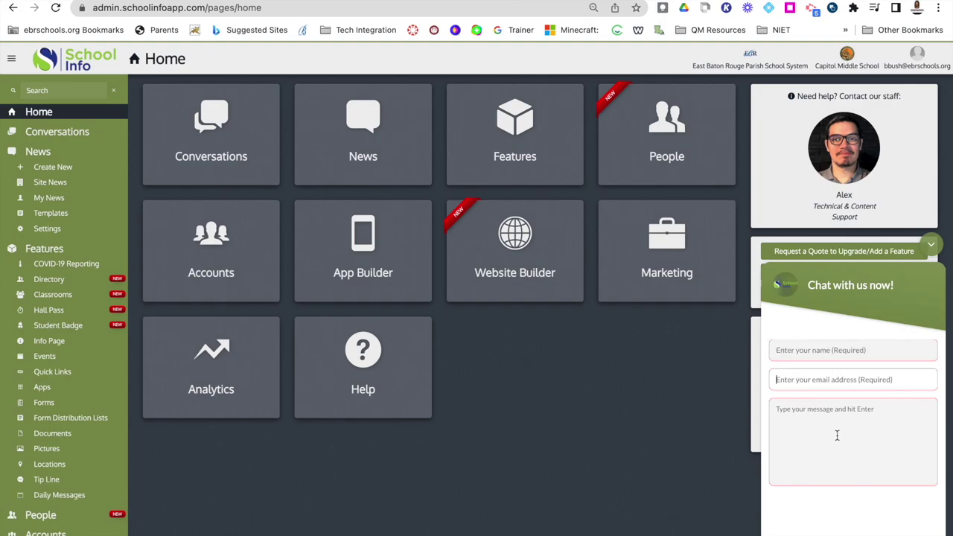
pyautogui.click(931, 243)
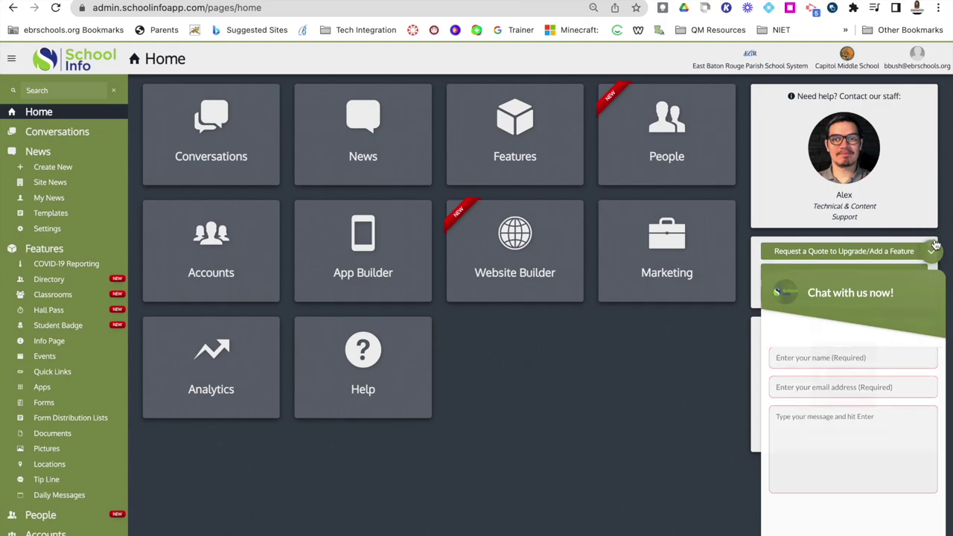